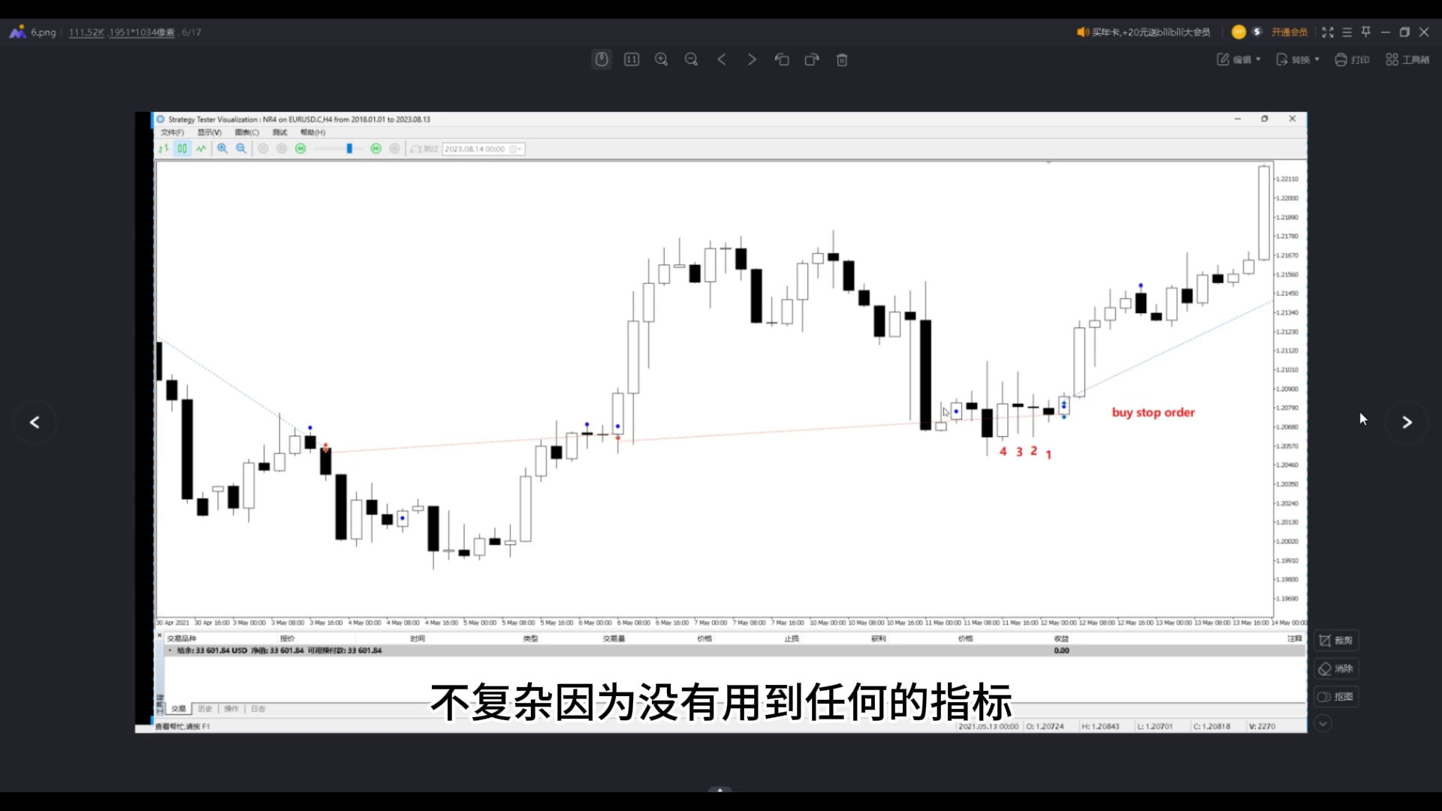
Step: Go back through the strategy chart images to the earlier pictures
left_click(43, 419)
left_click(44, 422)
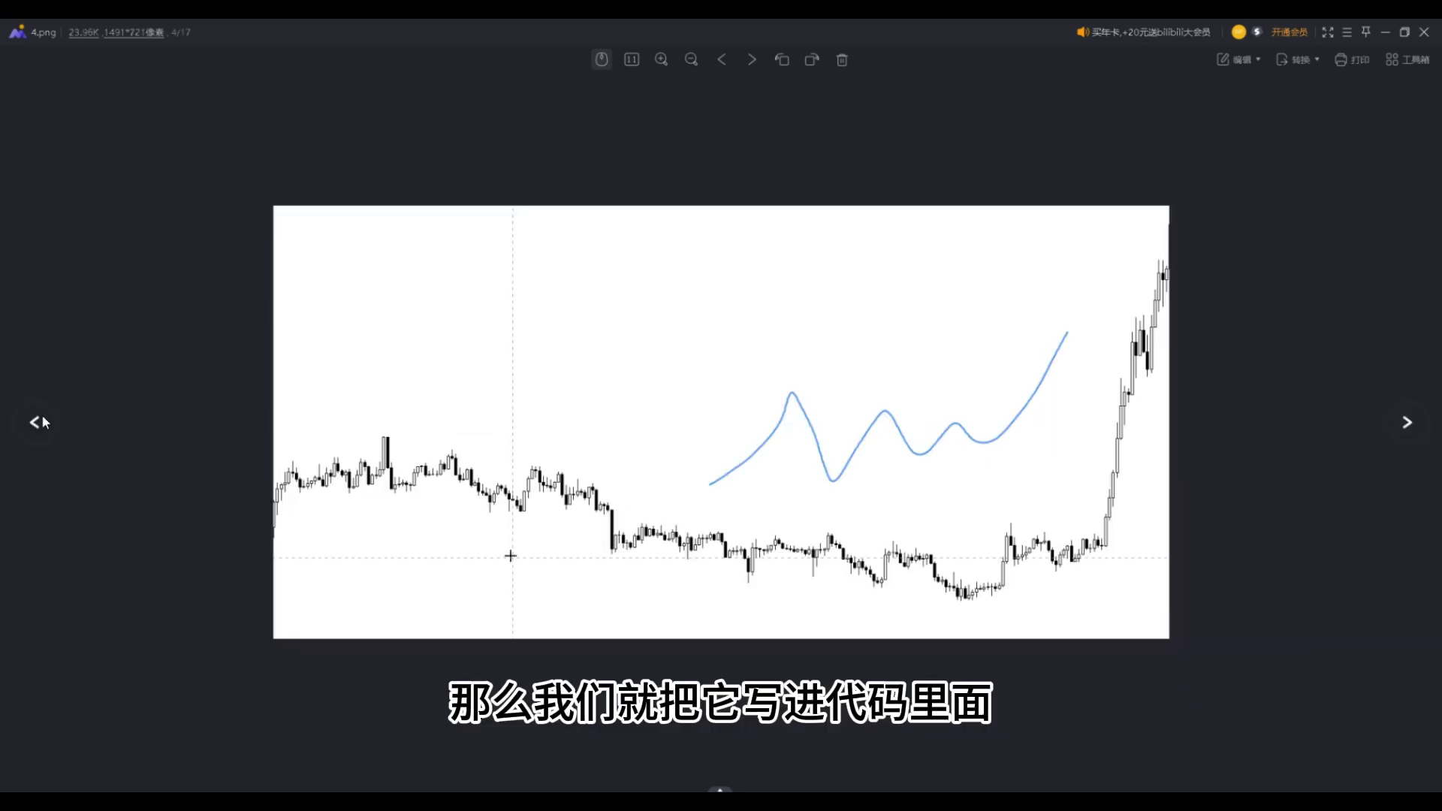
left_click(43, 422)
left_click(43, 422)
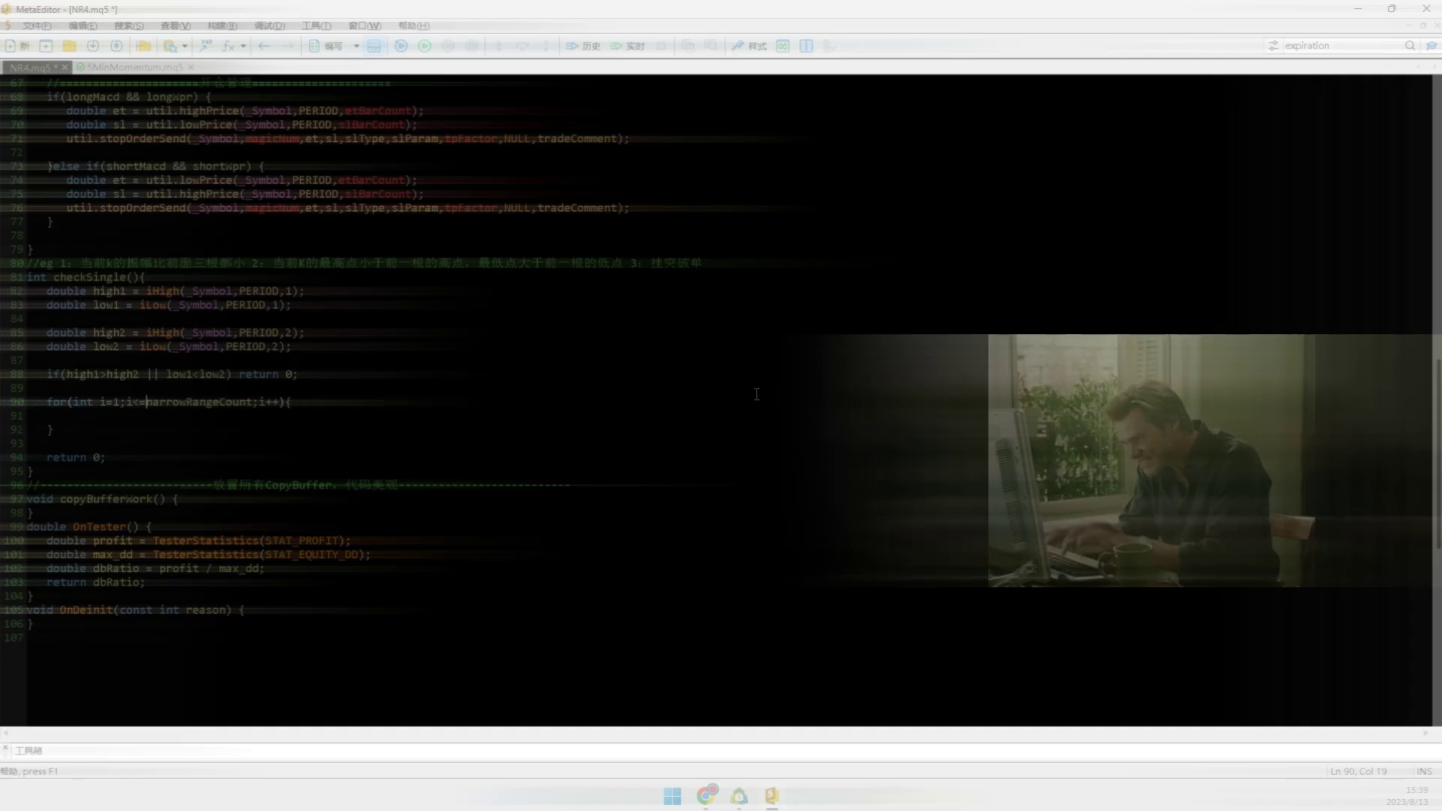
Step: Inside the narrowRangeCount loop, read high and low of bar i+1, return 0 when high1-low1 exceeds high-low, and save the file
type("double high = iHigh(_Symbol,PERIOD,i+1);")
key("Return")
type("double low = iLow(_Symbol,PERIOD,i+1);")
key("Return")
key("Return")
type("if( (high1-low1) > (high-low) ) return 0;")
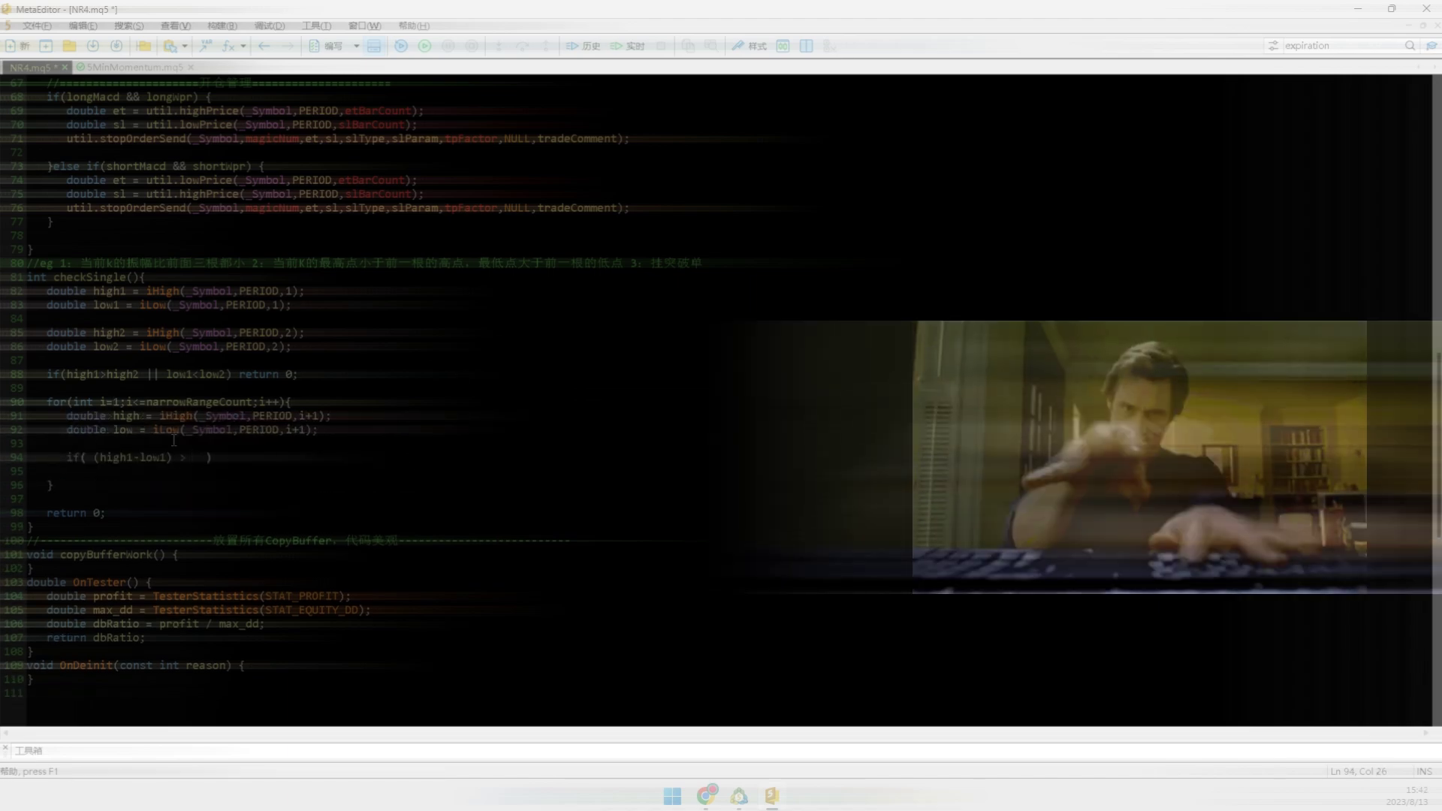
key("Return")
key("ctrl+s")
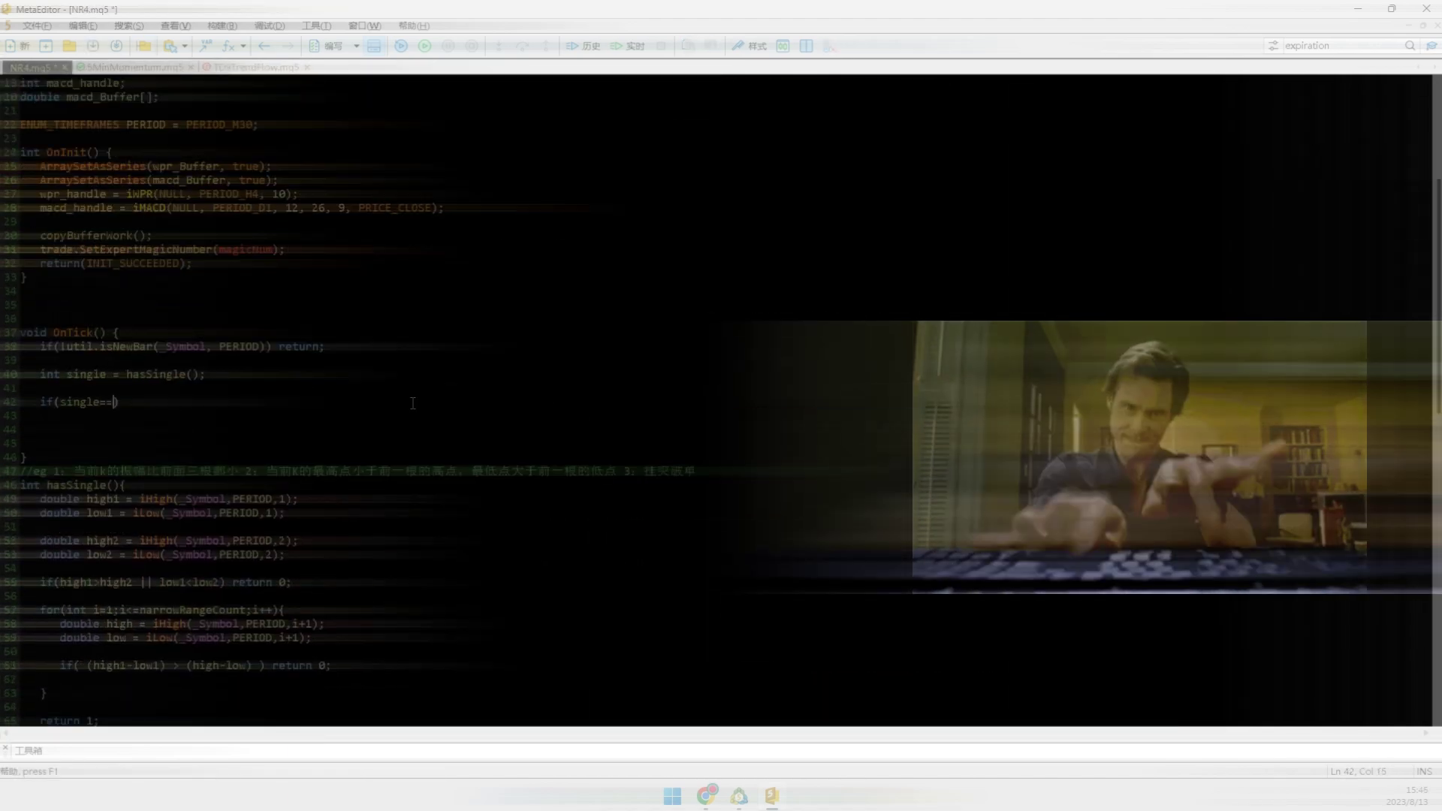
Step: Write the Narrow Range Count comment in the NR4 code and compile it
type("//Narrow Range Count()")
key("BackSpace")
key("BackSpace")
key("F7")
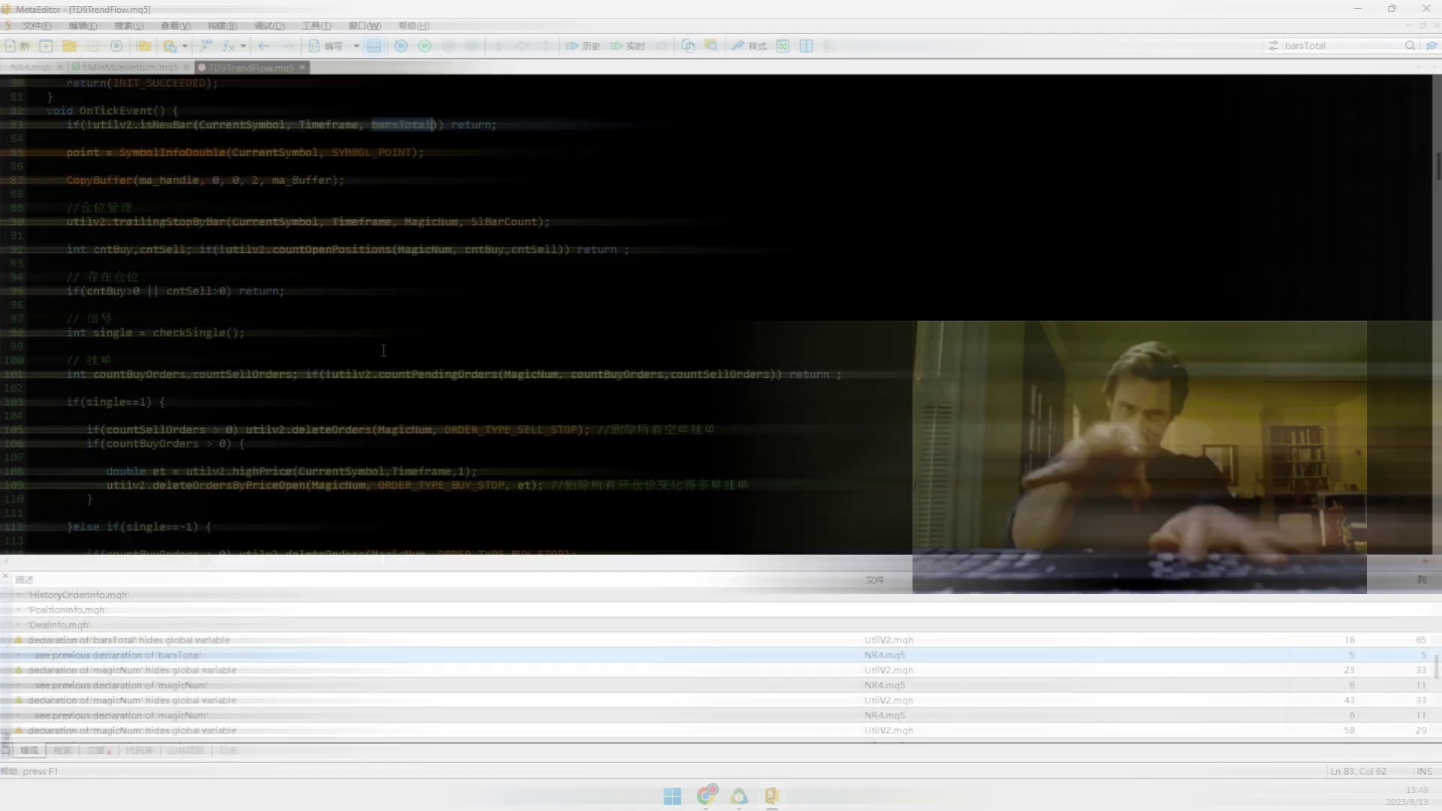
Step: Add the inputMagicNum and inputNarrowRangeCount names, recompile the expert and launch it for testing on historical data
type("inputMagicNuminputNarrowRangeCount")
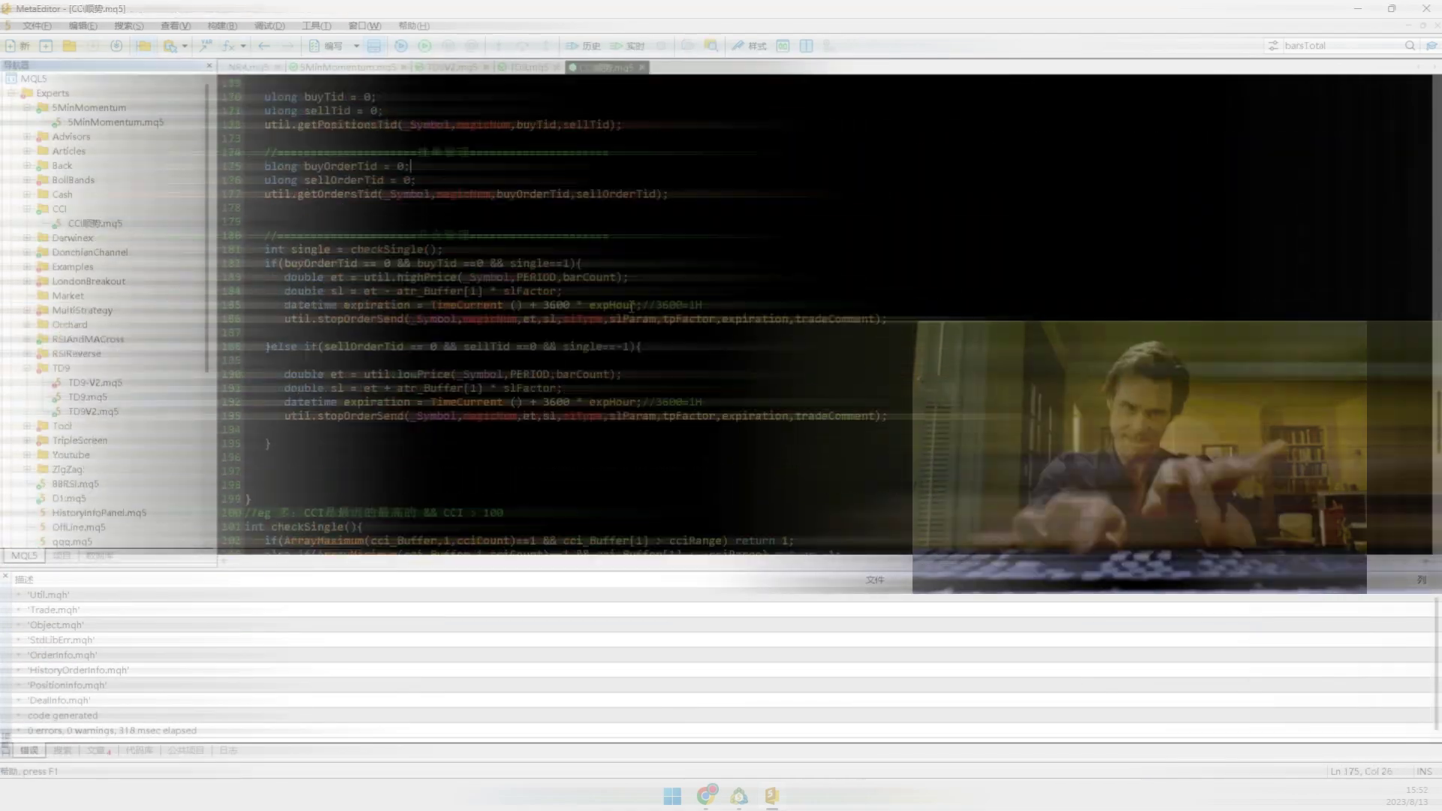
key("F7")
key("ctrl+F5")
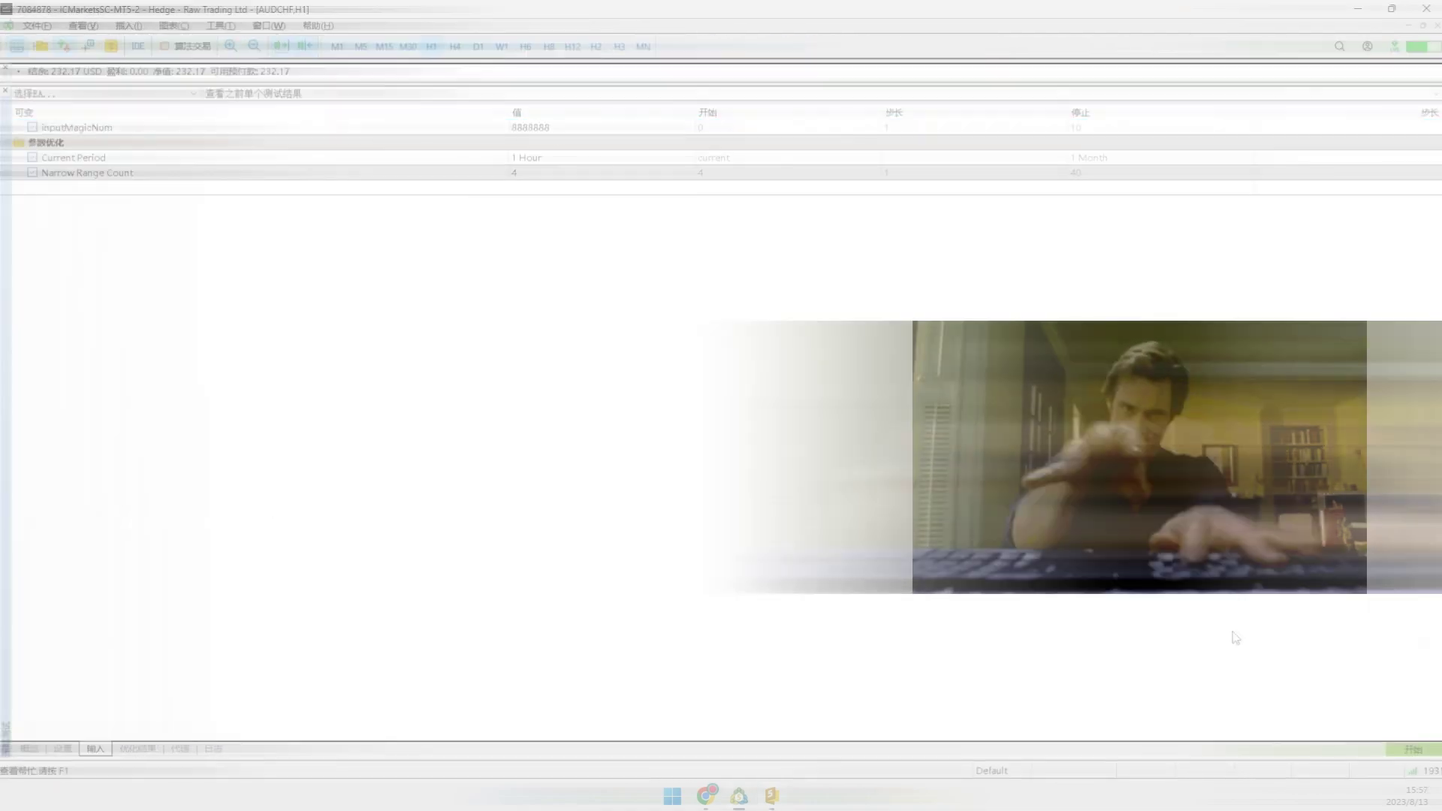
key("ctrl+F5")
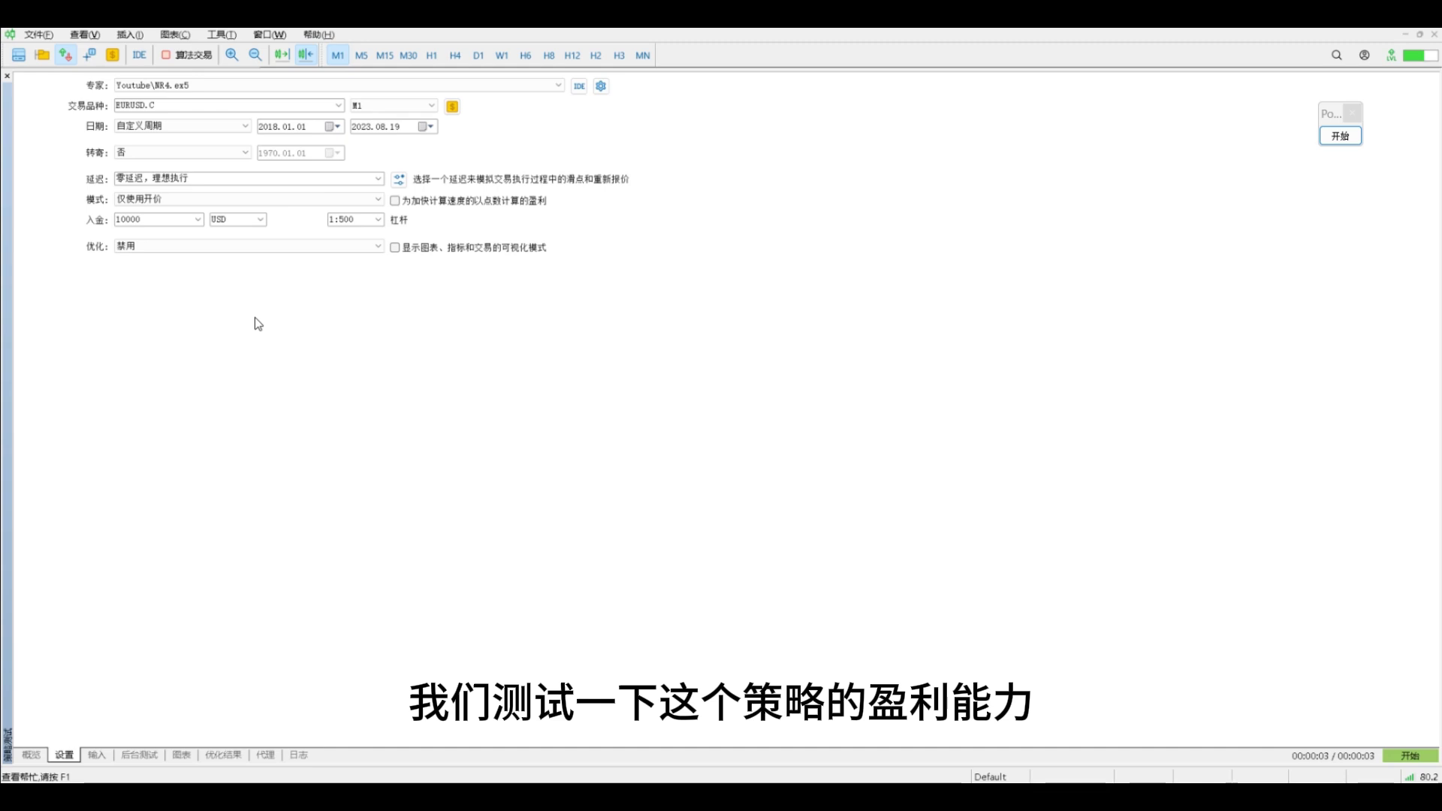
Step: Review the backtest's trading symbol, start and end dates, and visual mode option
left_click(149, 108)
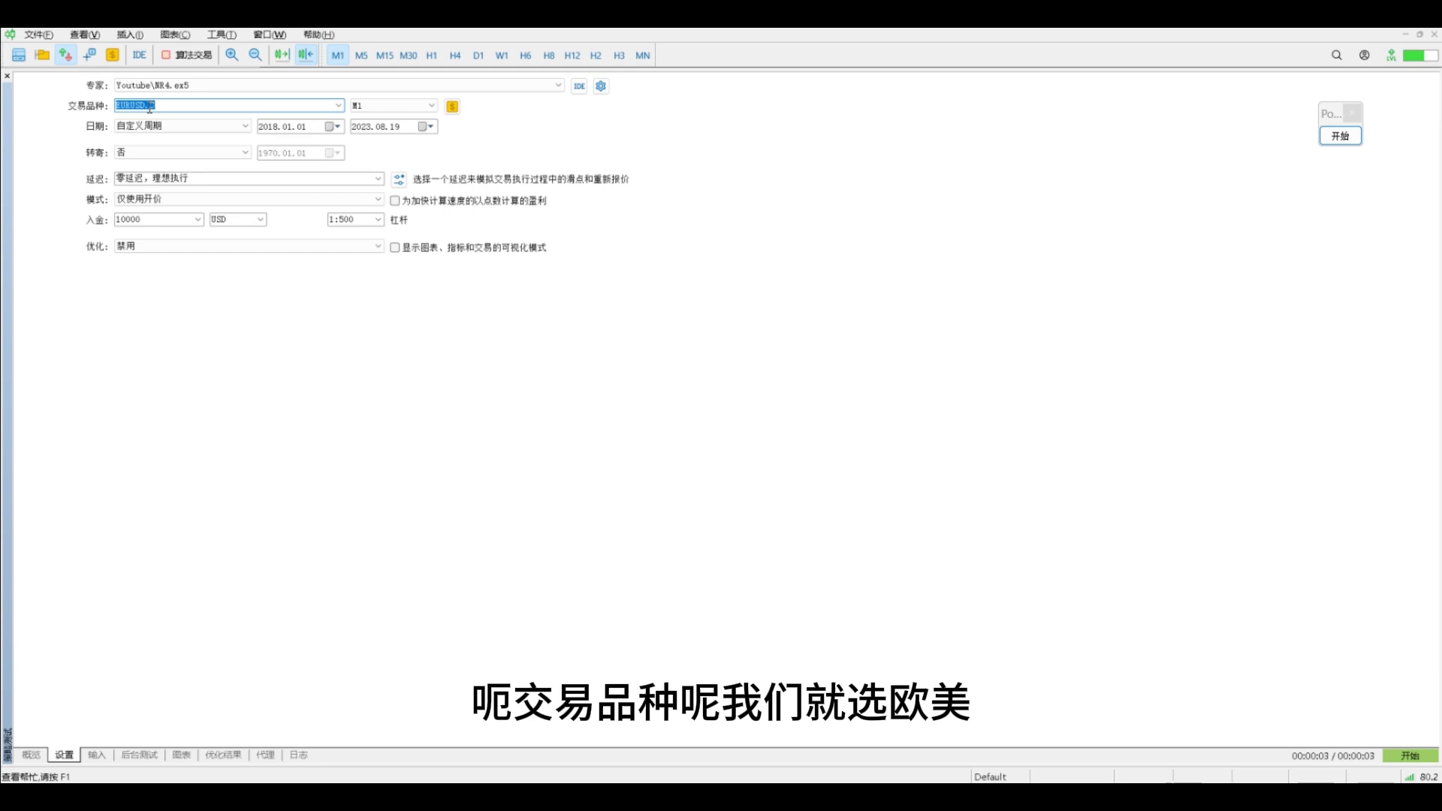
left_click(272, 133)
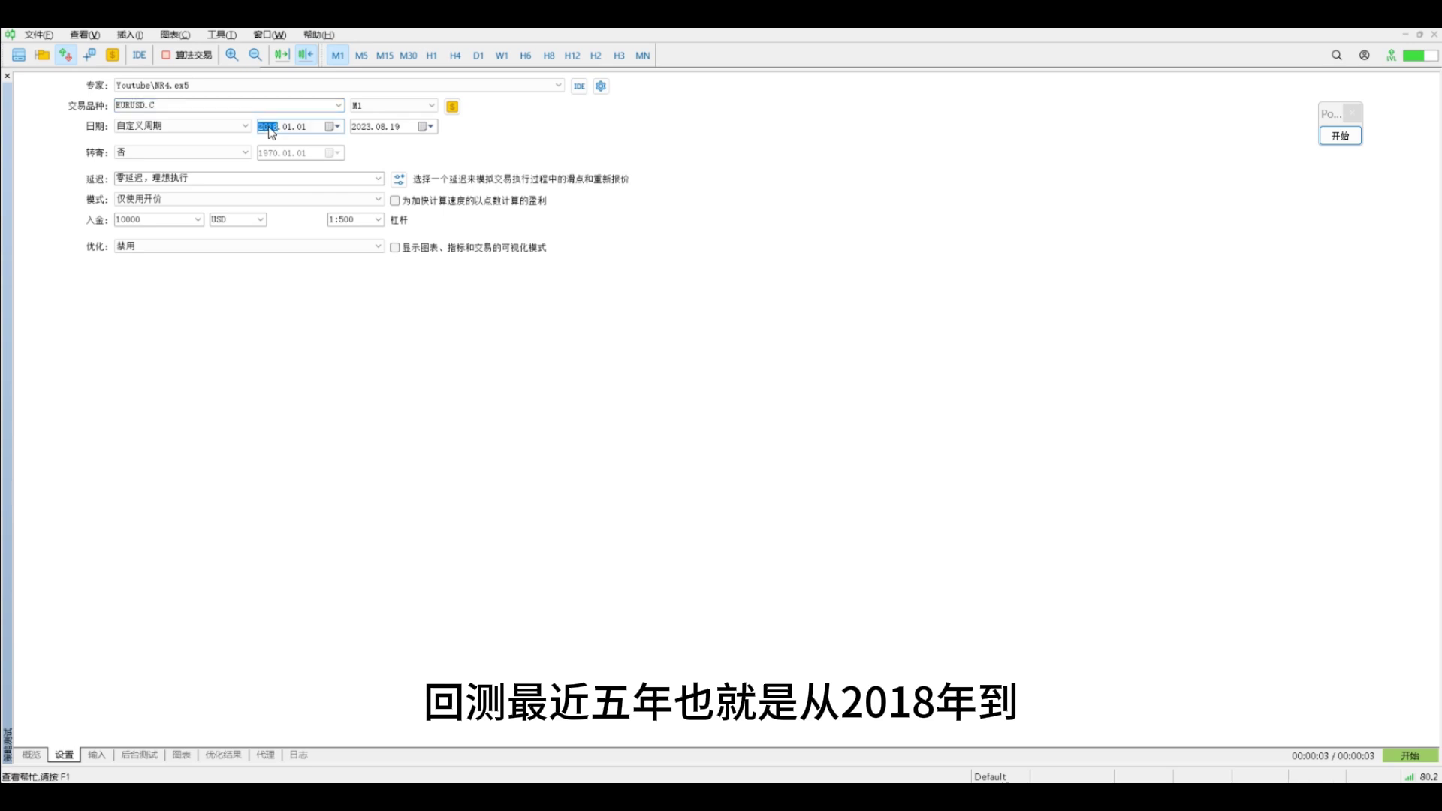
left_click(425, 127)
left_click(450, 248)
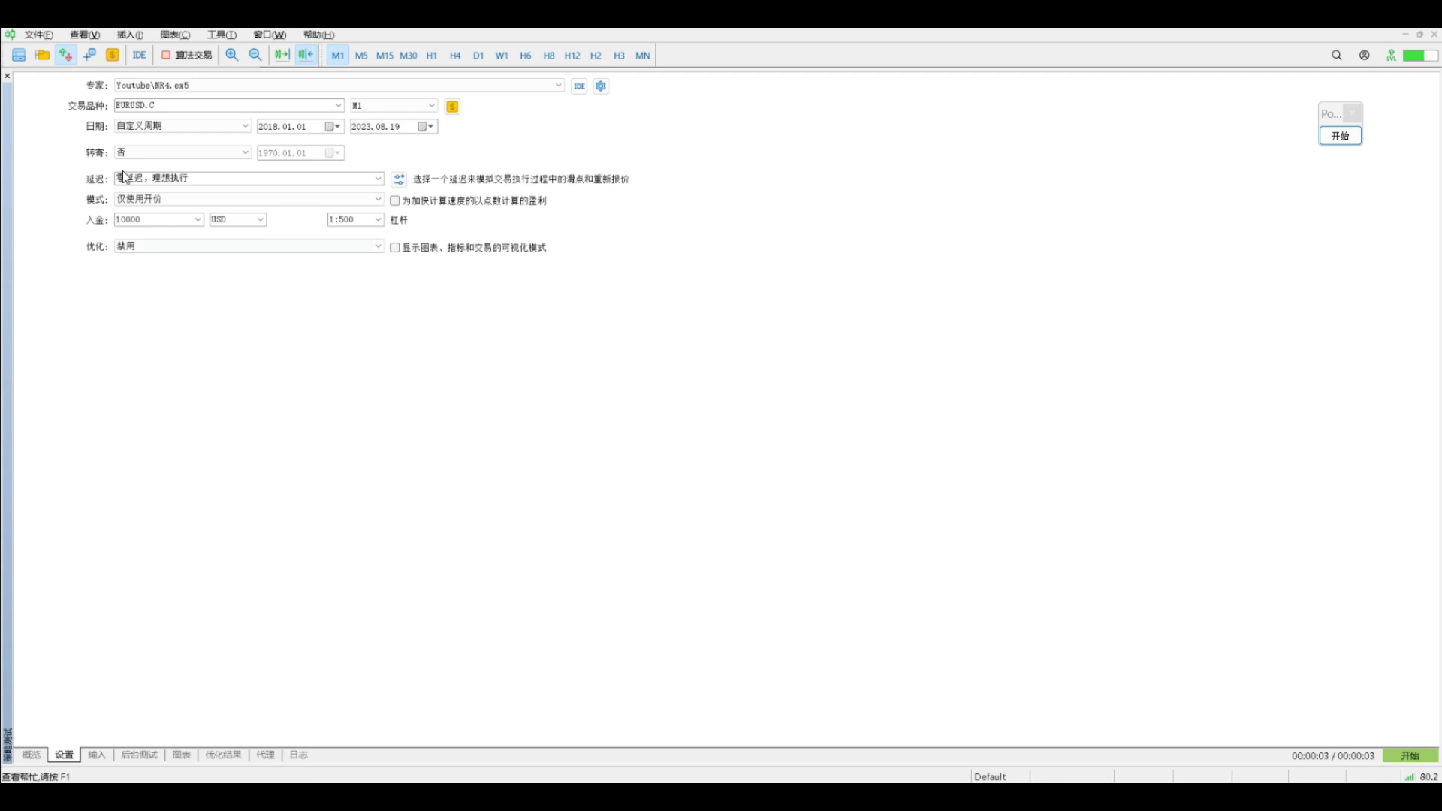
Step: Examine the custom commission rates for forex and metals in the trade settings, then close them without changes
left_click(398, 181)
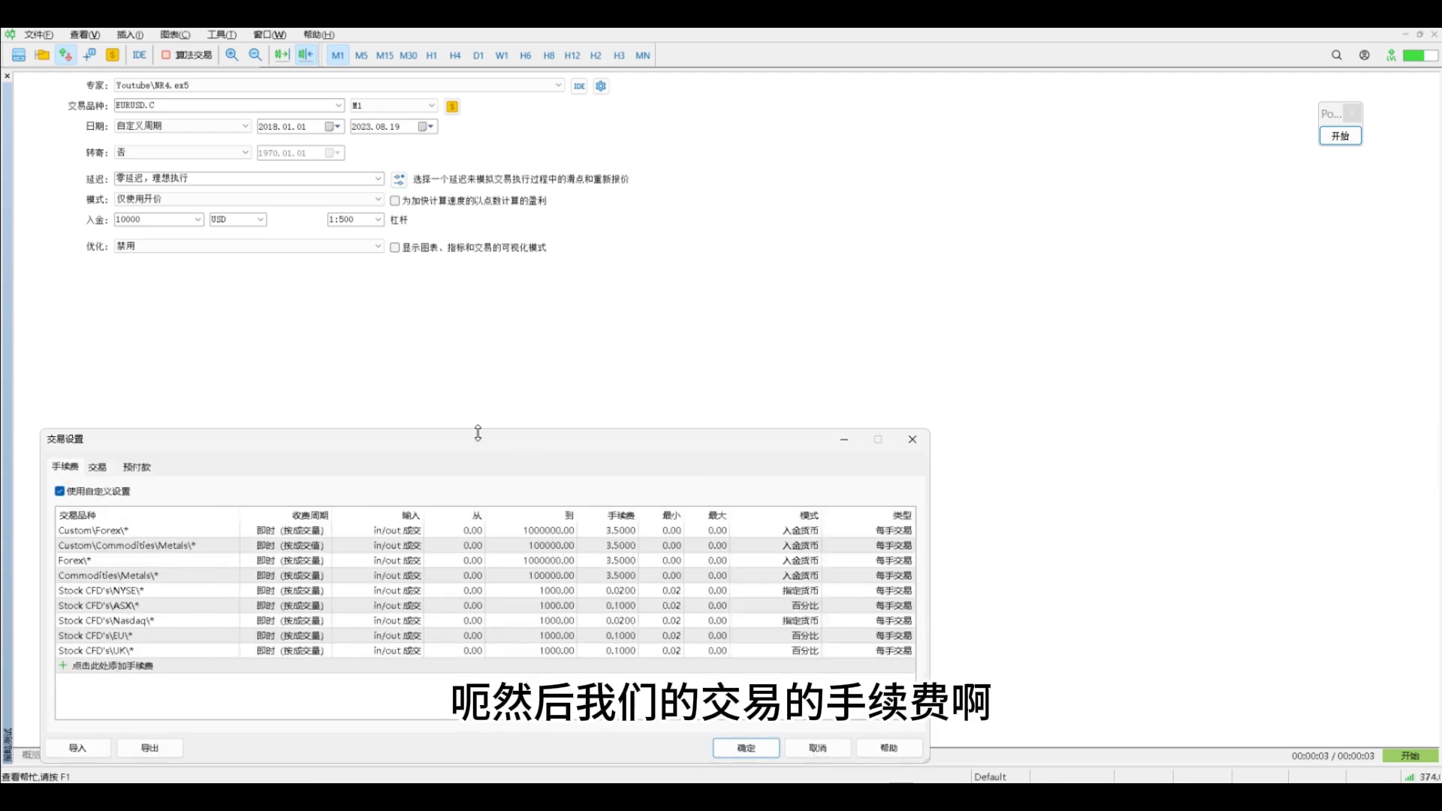
left_click(911, 383)
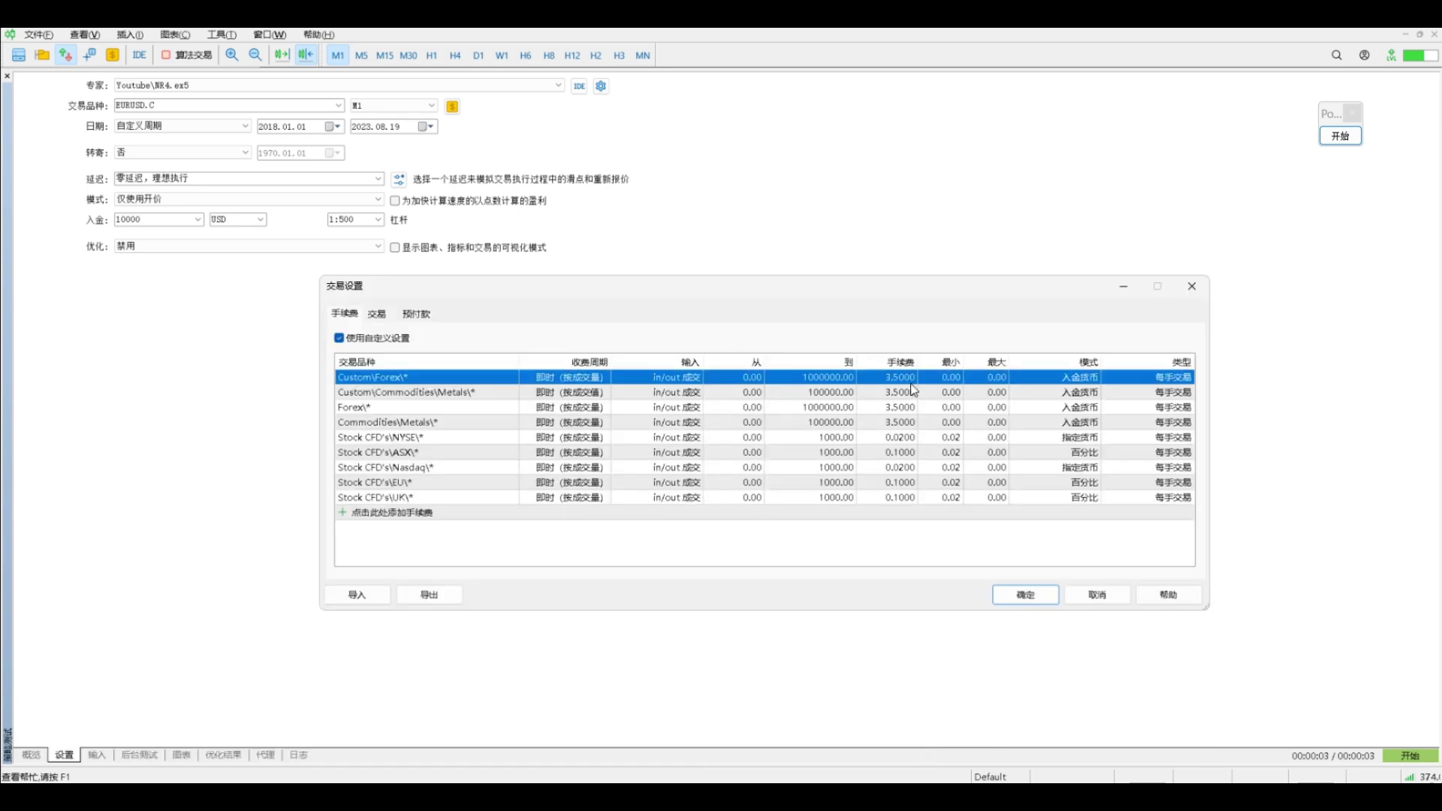
left_click(911, 391)
left_click(904, 408)
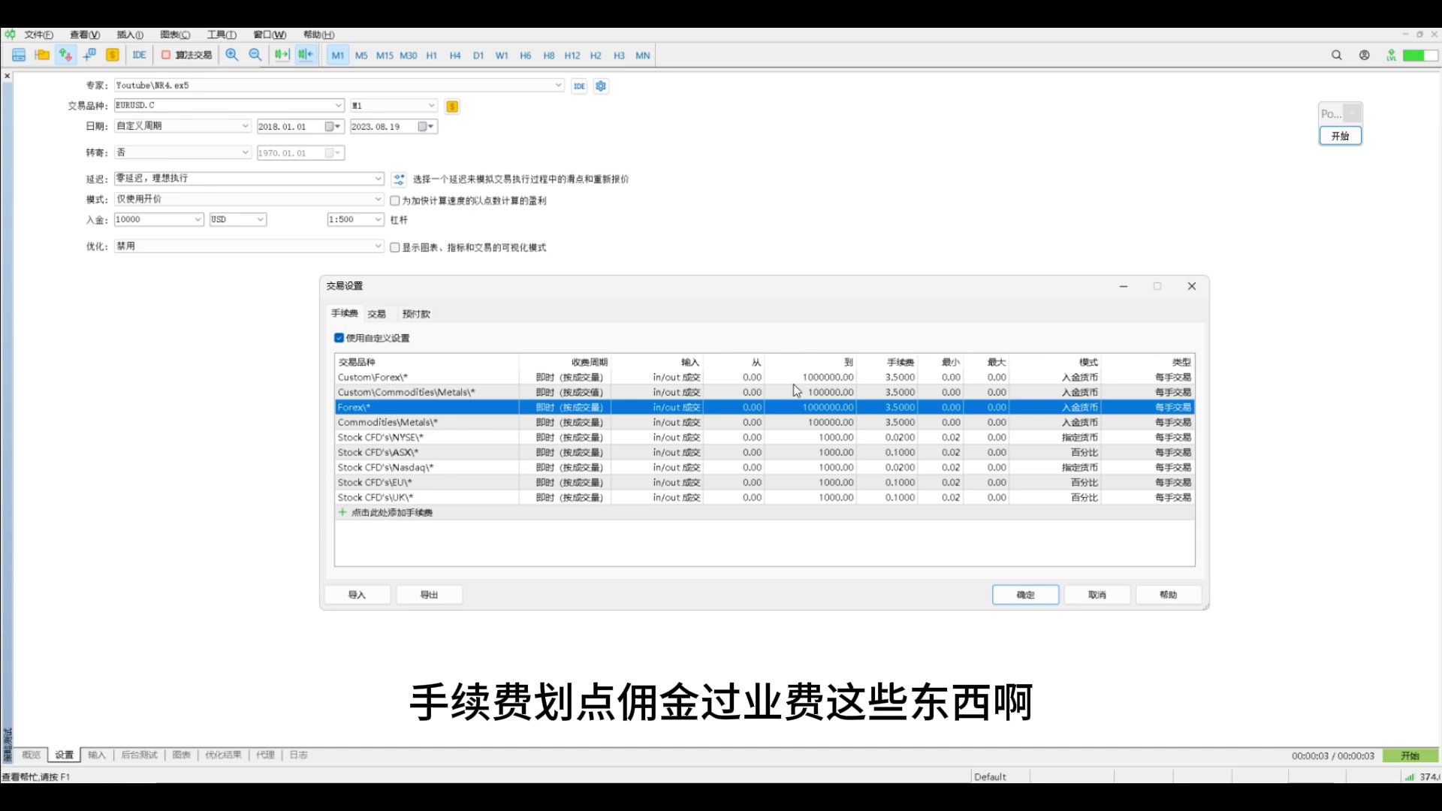
left_click(901, 380)
left_click(901, 392)
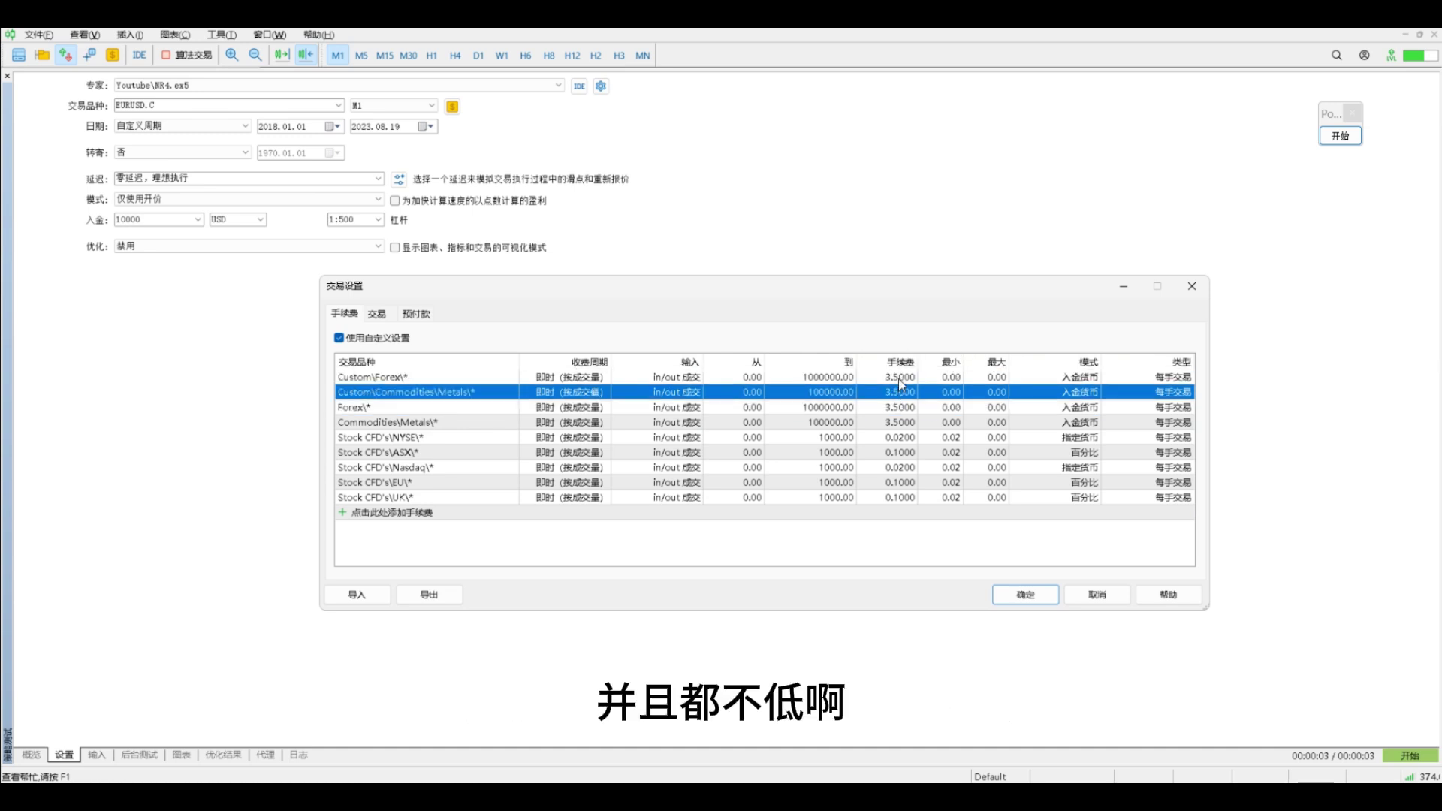
left_click(901, 382)
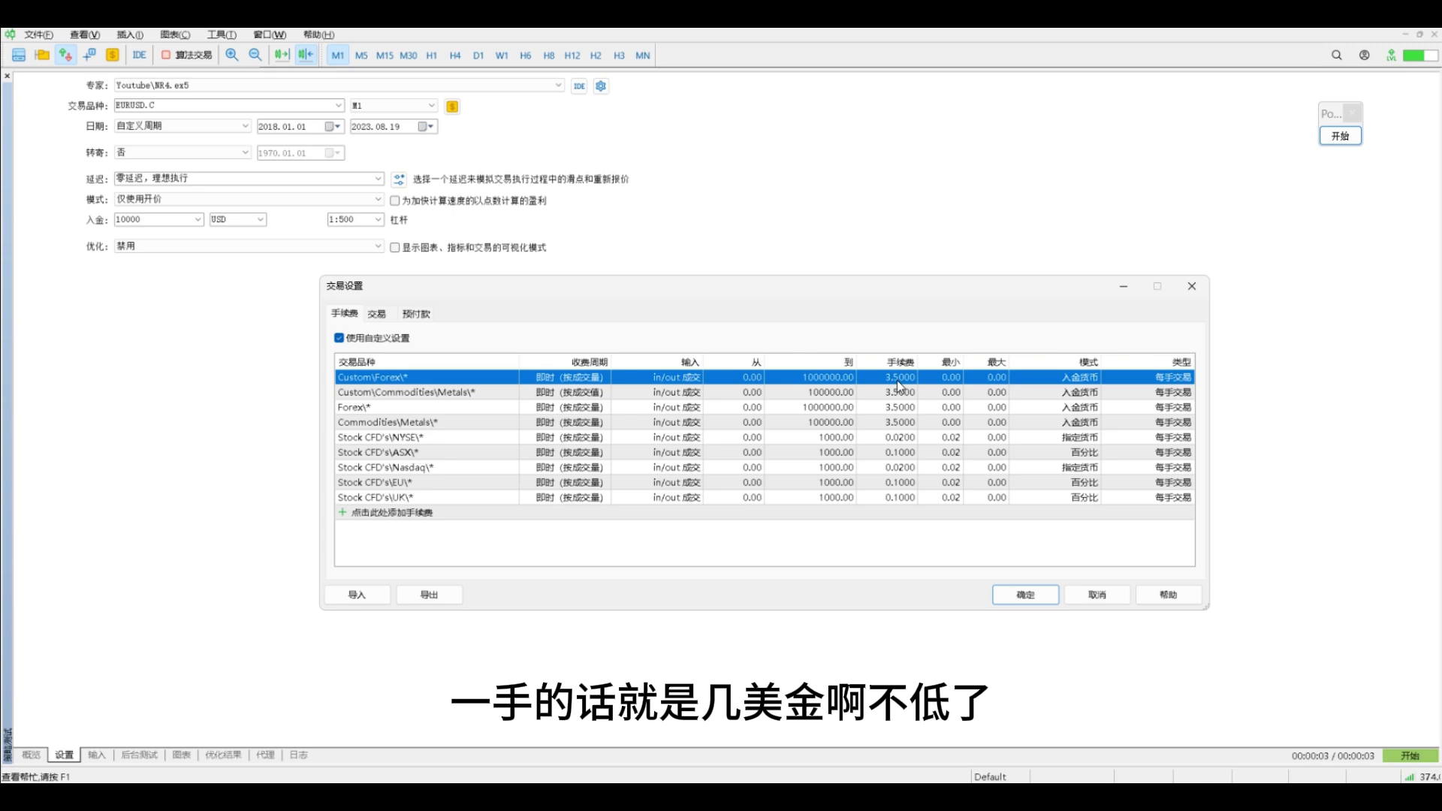
left_click(1190, 287)
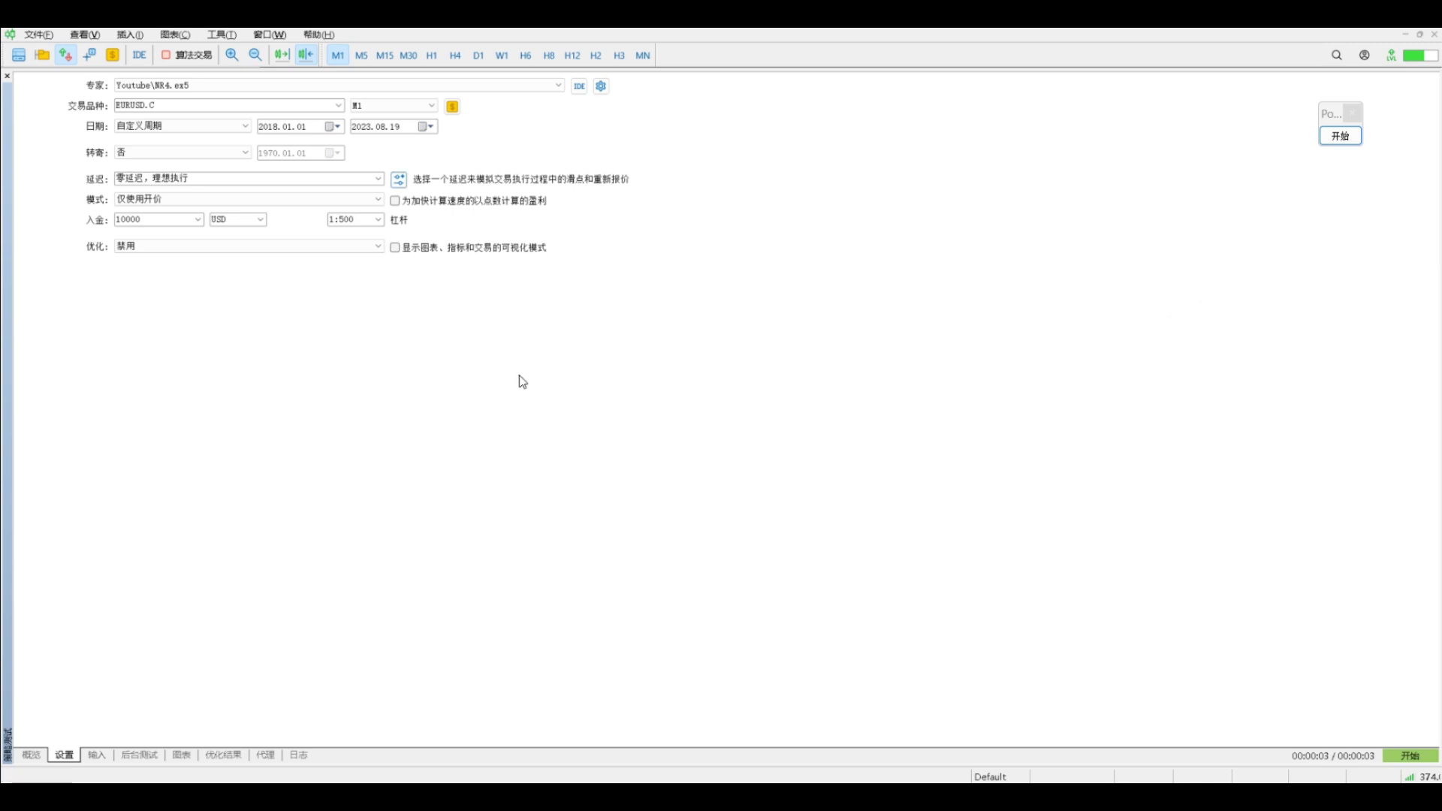
Step: Choose the open-prices-only modelling mode (仅使用开价) for the backtest
left_click(158, 200)
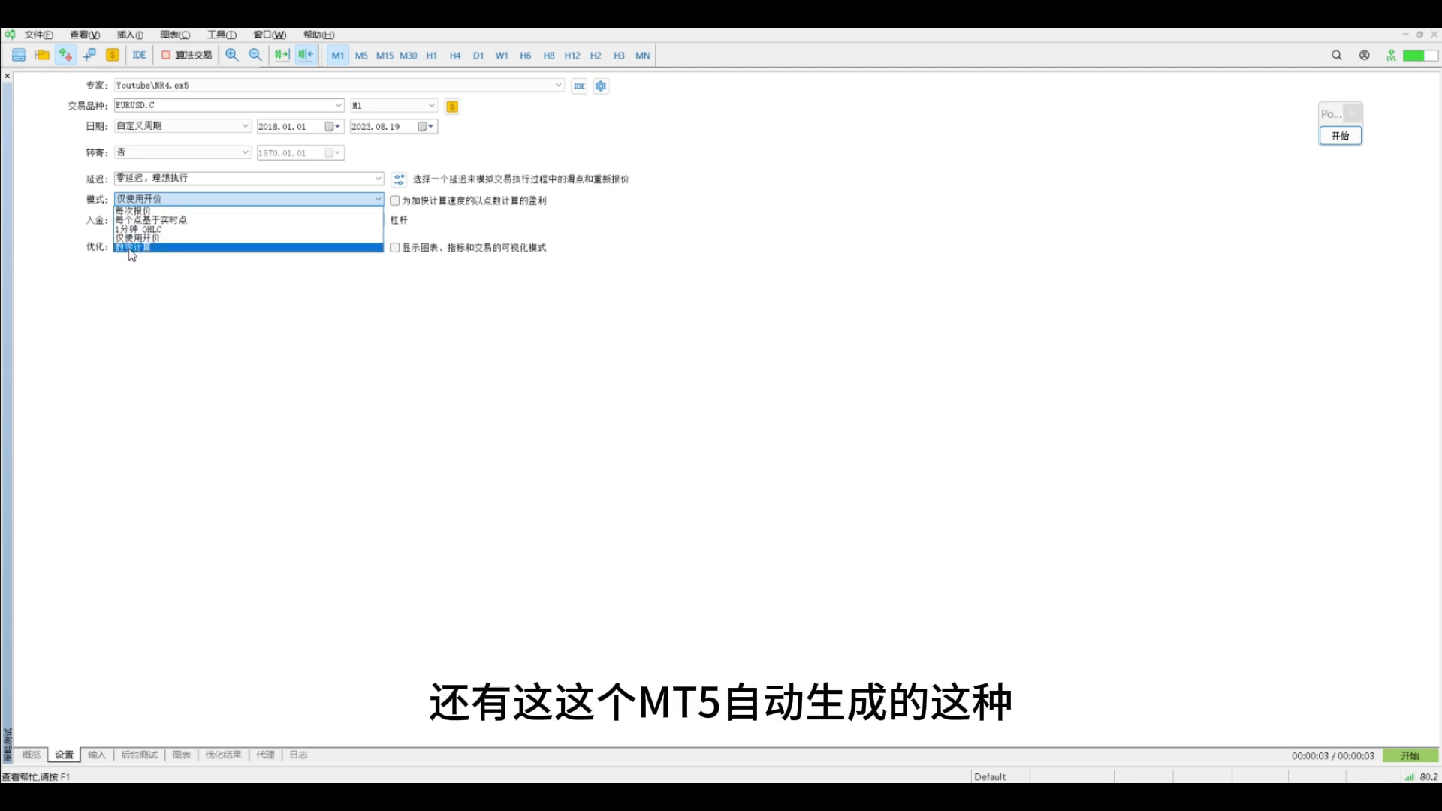
left_click(155, 238)
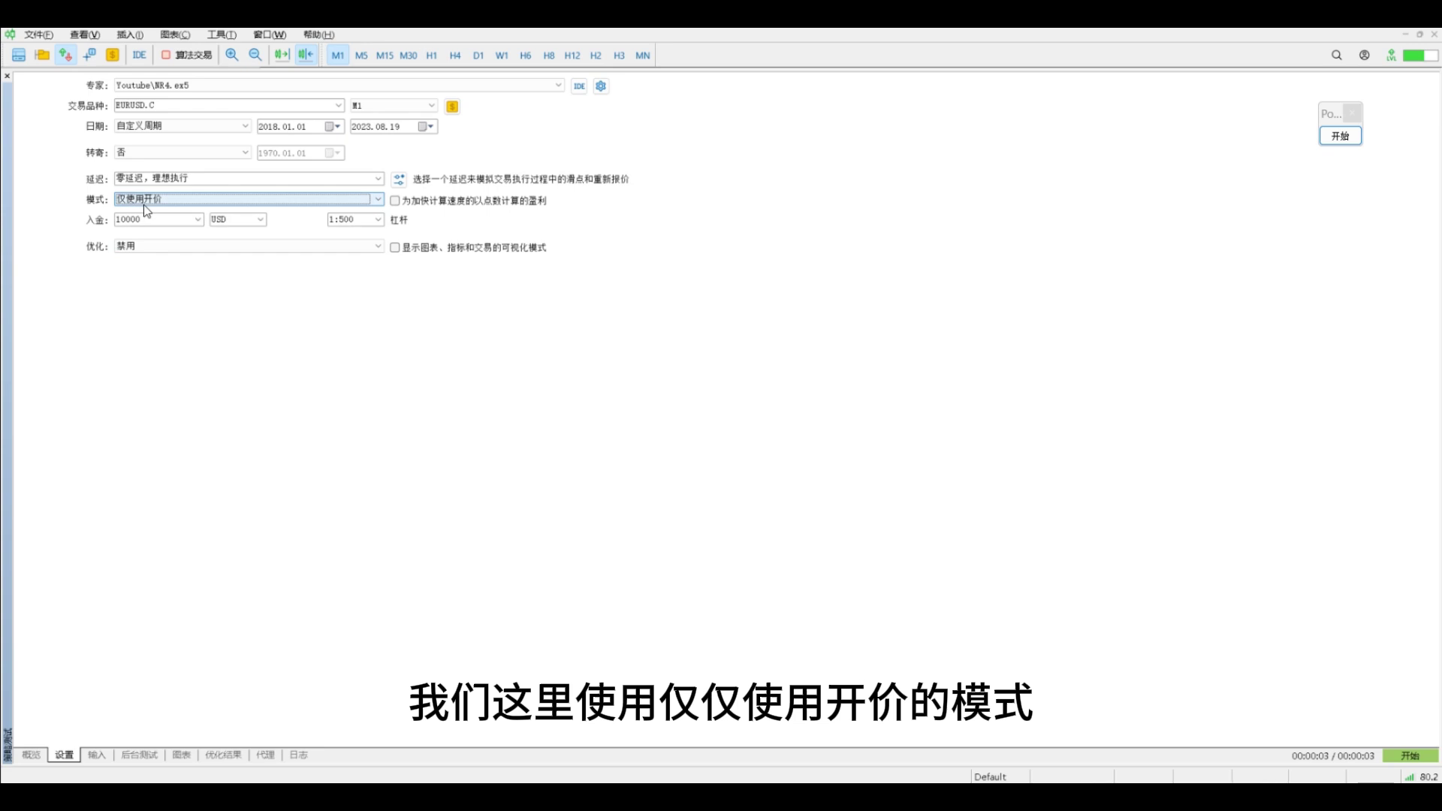
left_click(174, 205)
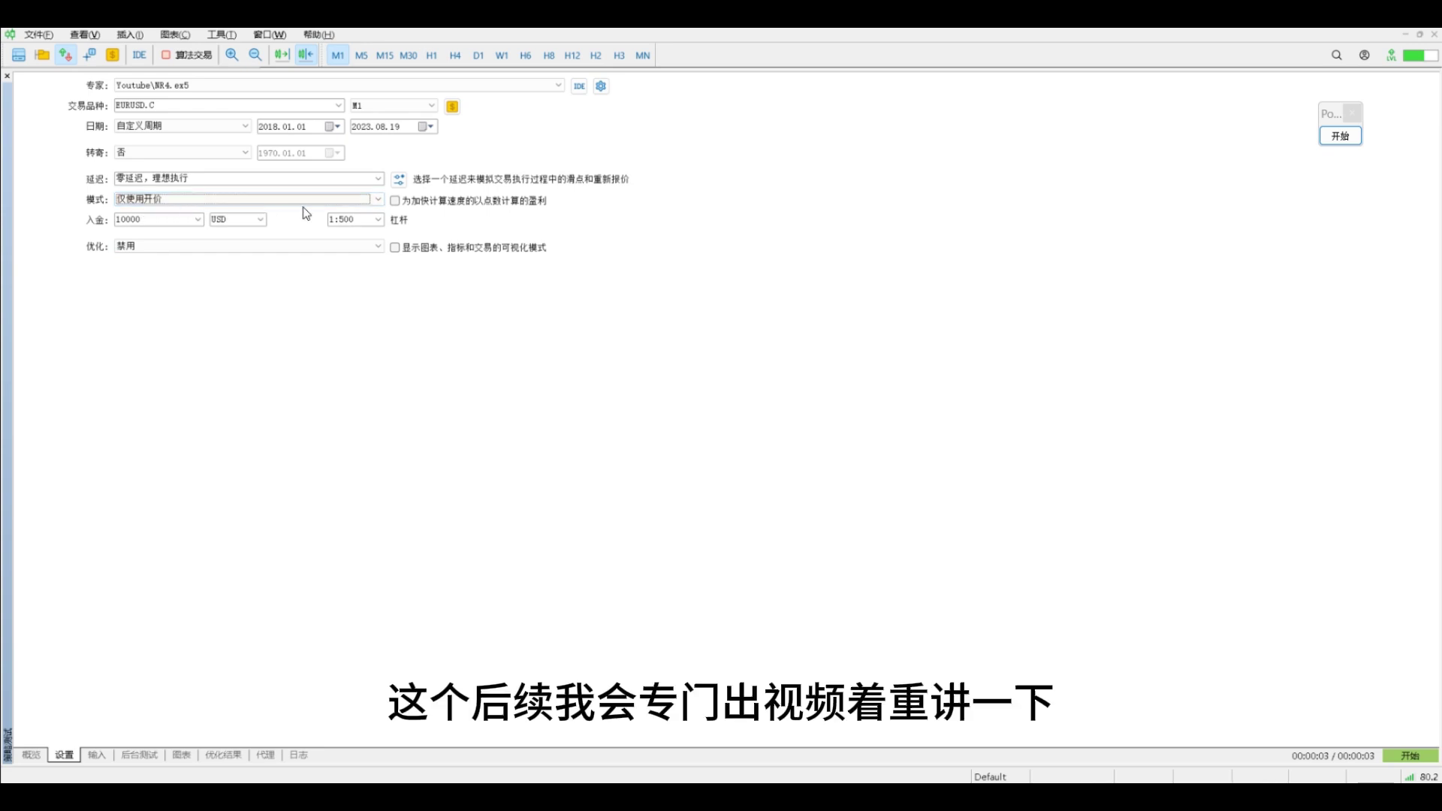
left_click(124, 201)
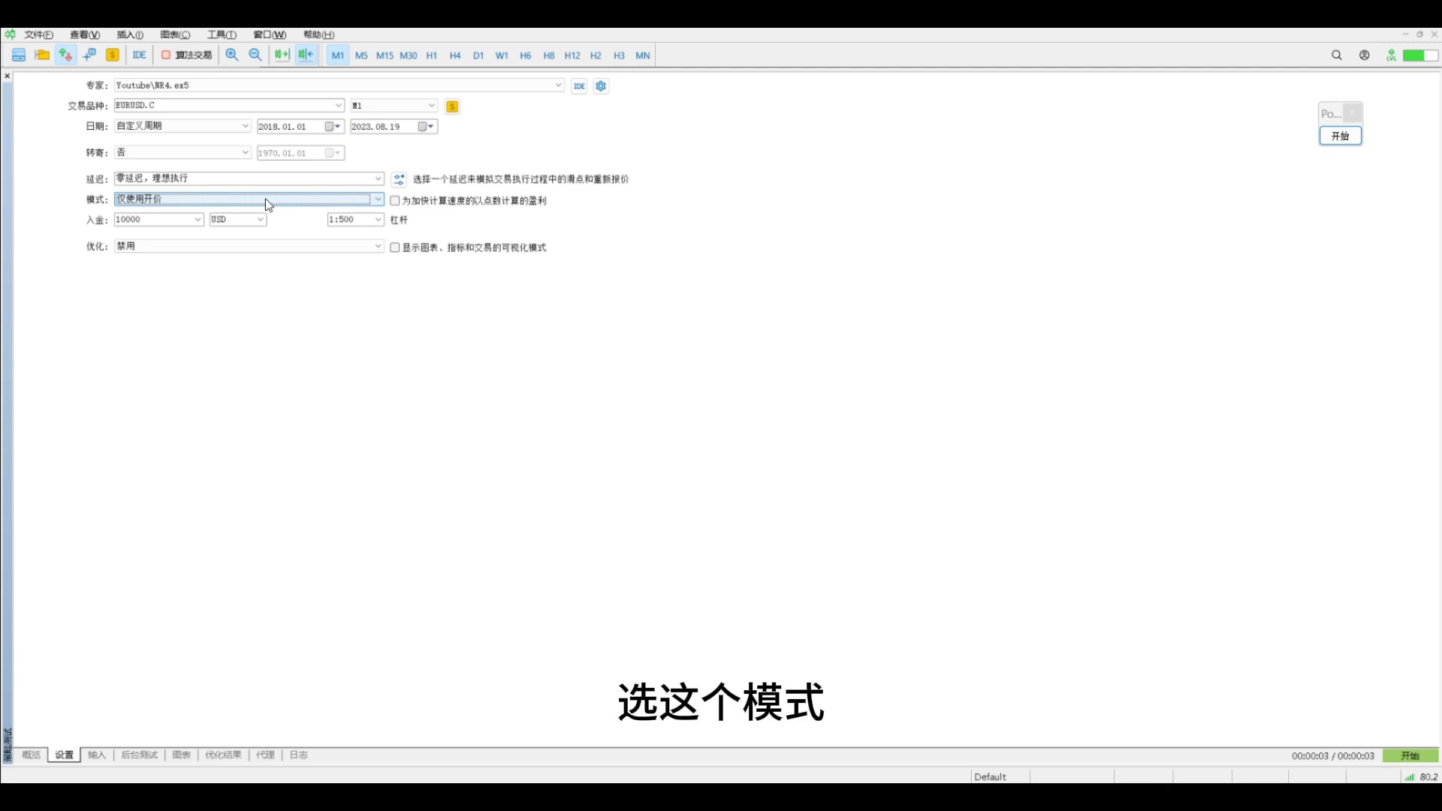
left_click(148, 200)
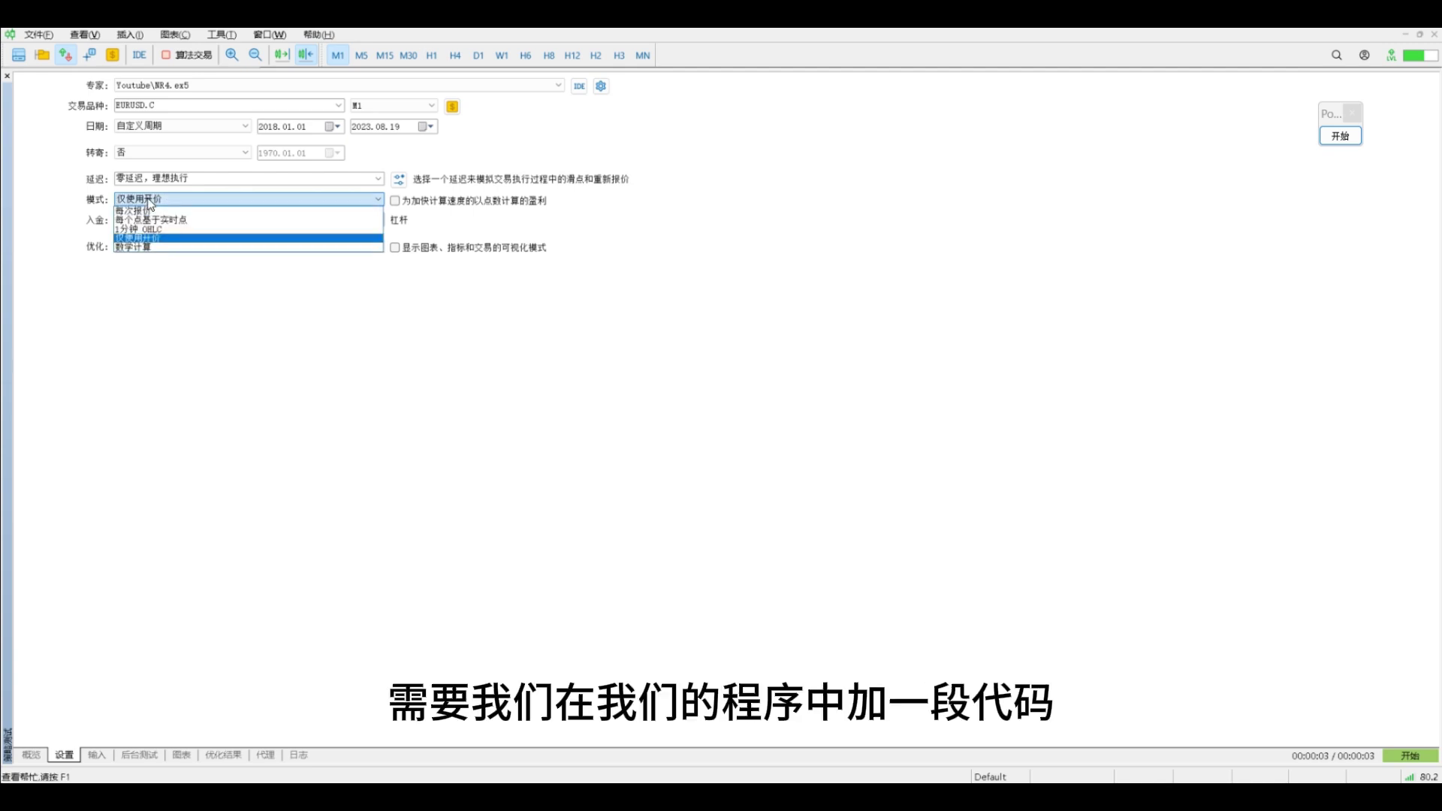
left_click(147, 199)
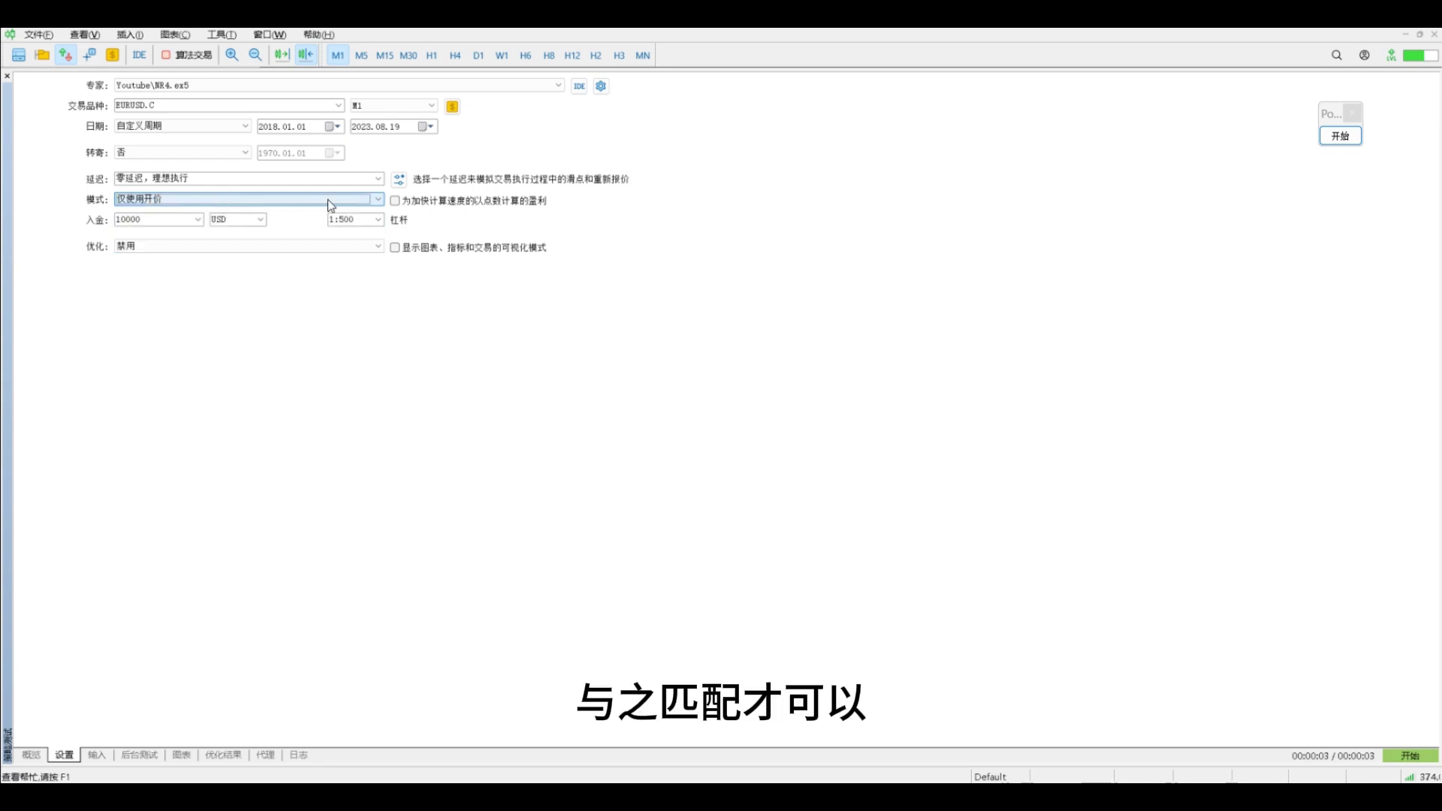
Step: Check the initial deposit and keep the optimization setting at disabled (禁用)
double_click(128, 219)
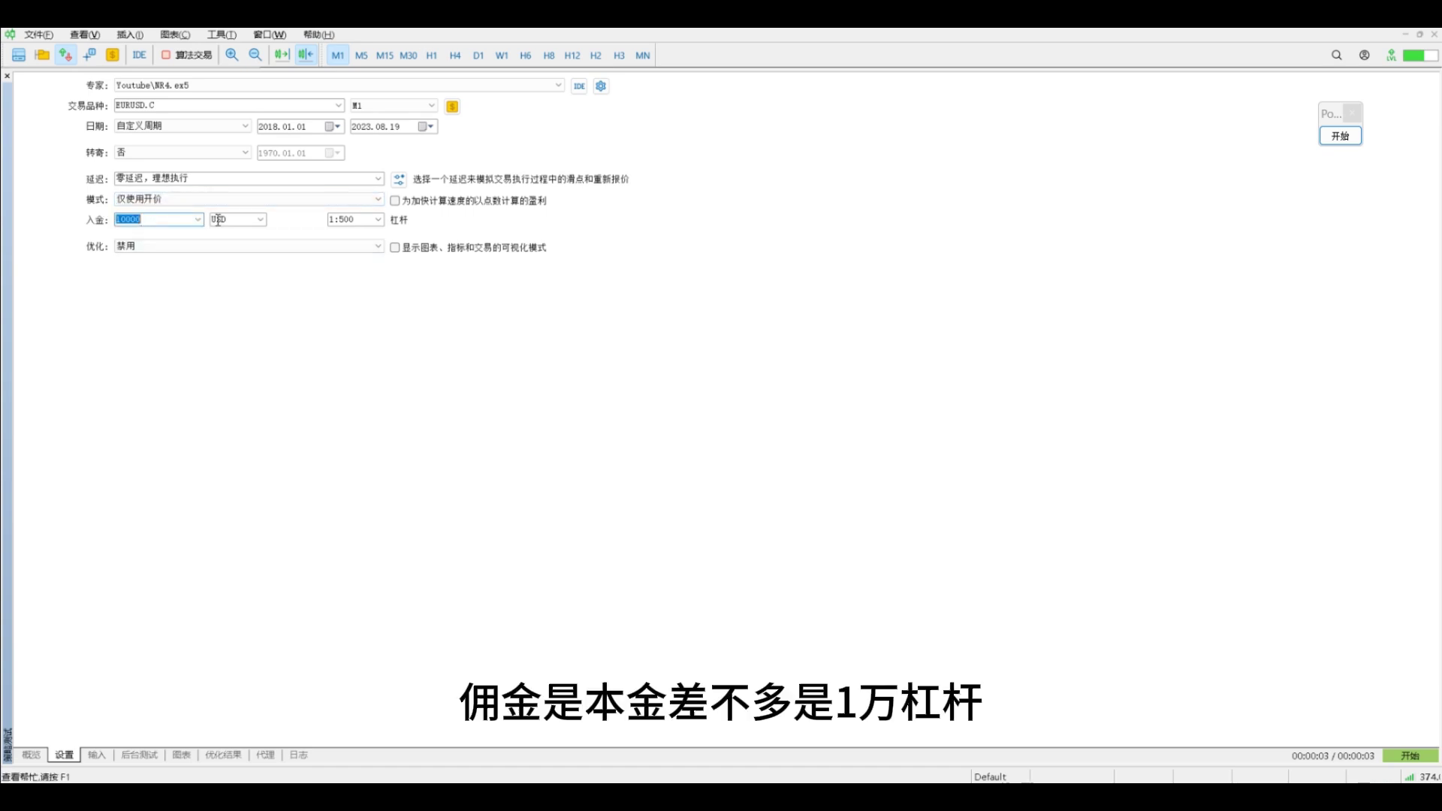
left_click(135, 219)
left_click(168, 242)
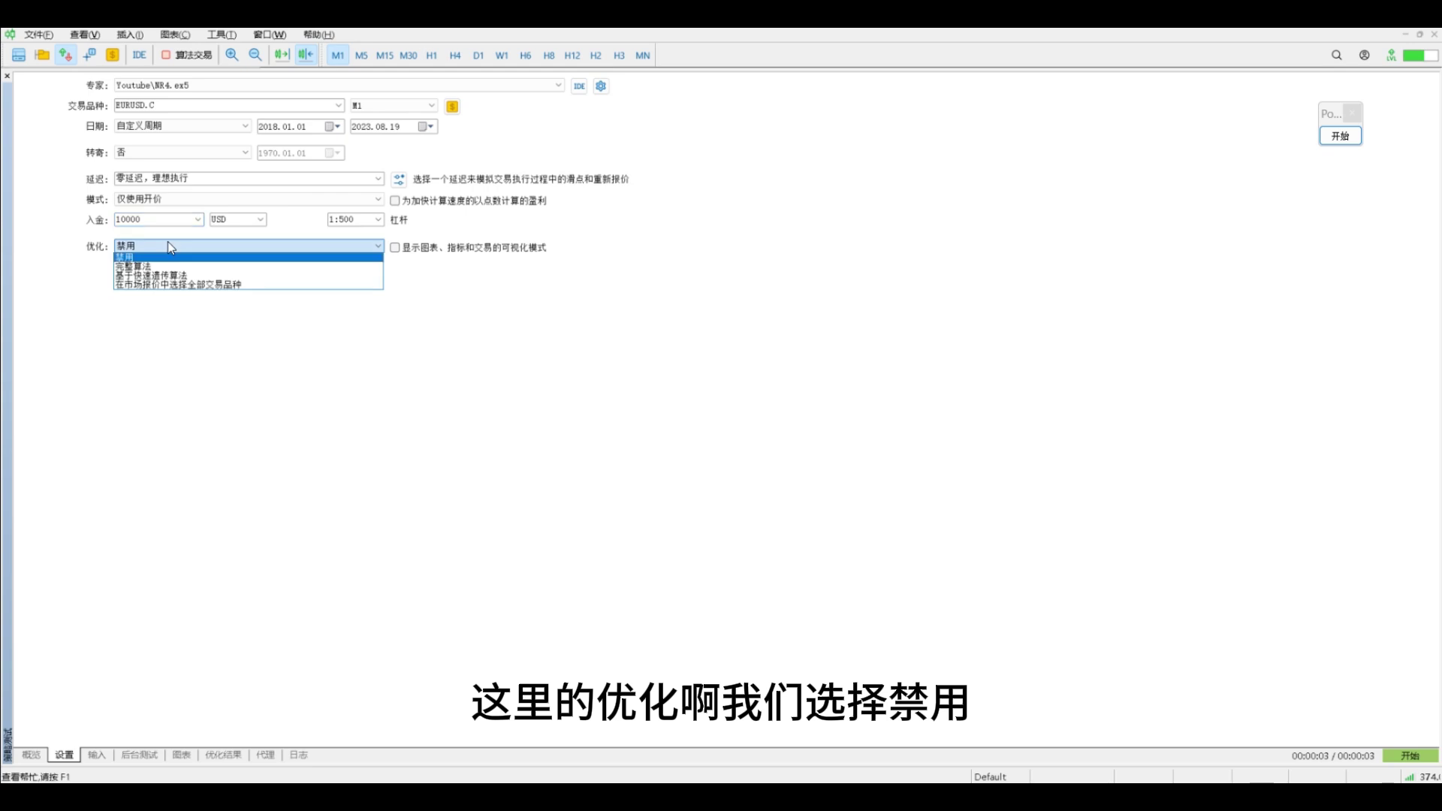
left_click(170, 247)
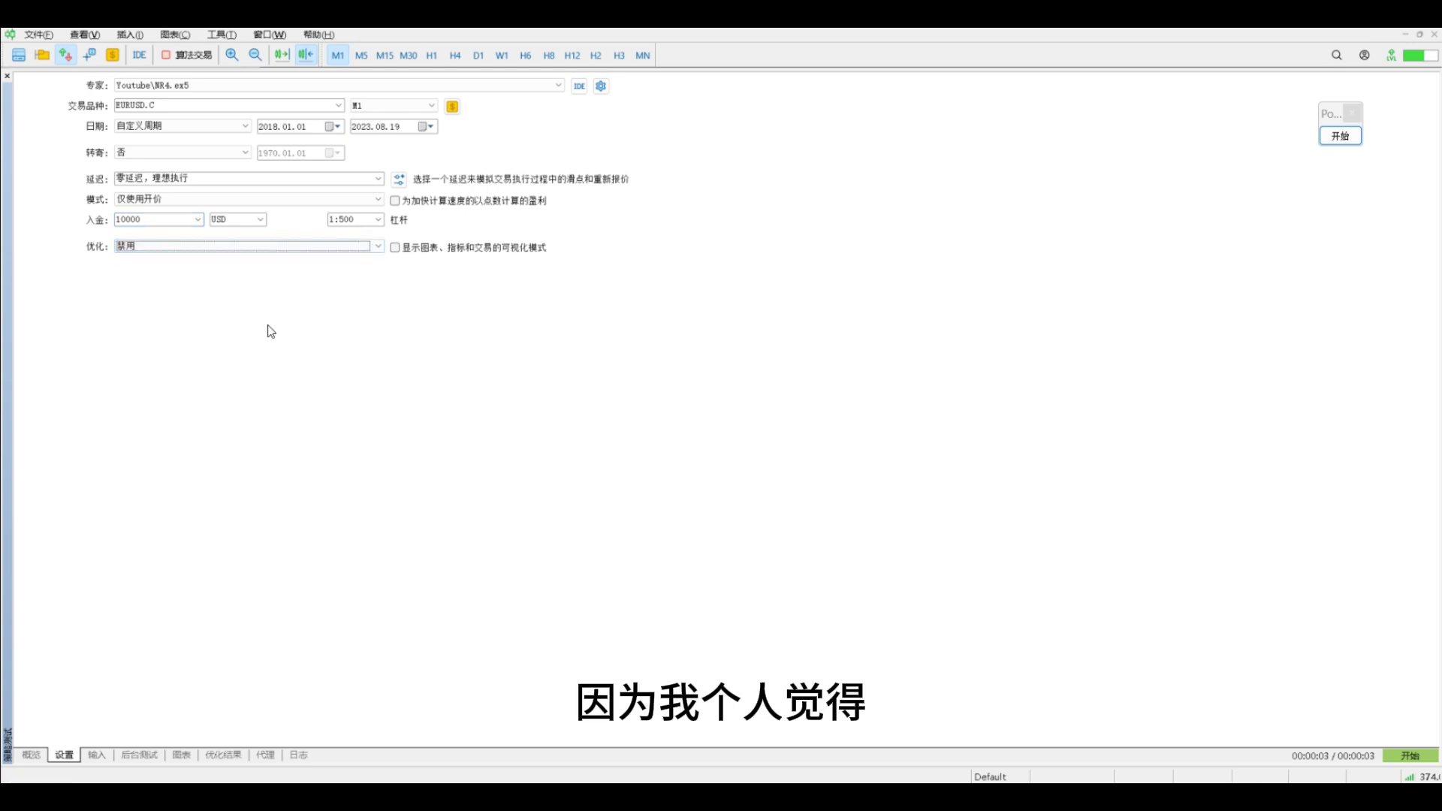
left_click(266, 390)
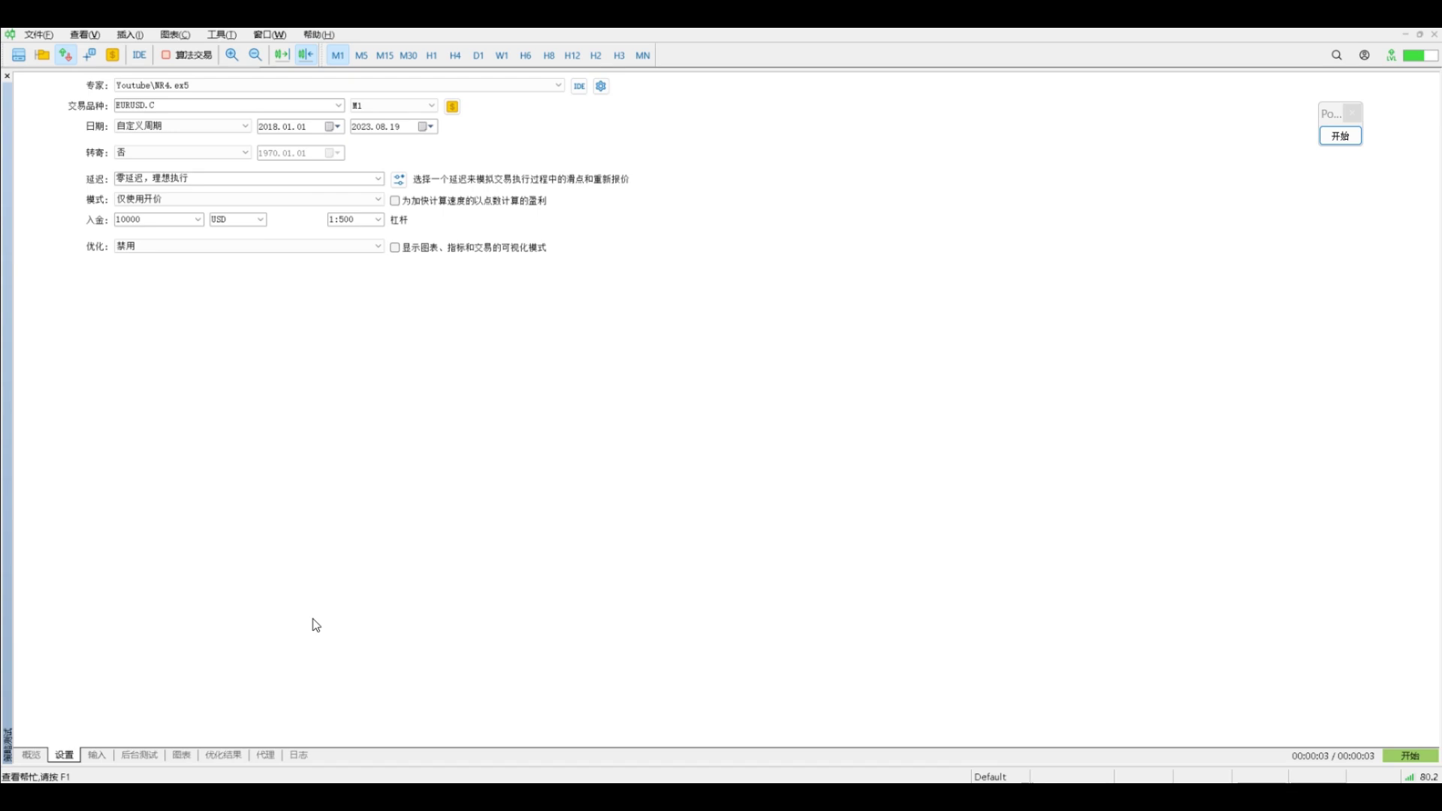
Step: Open the expert's input parameters and keep Current Period at 4 Hours
left_click(97, 755)
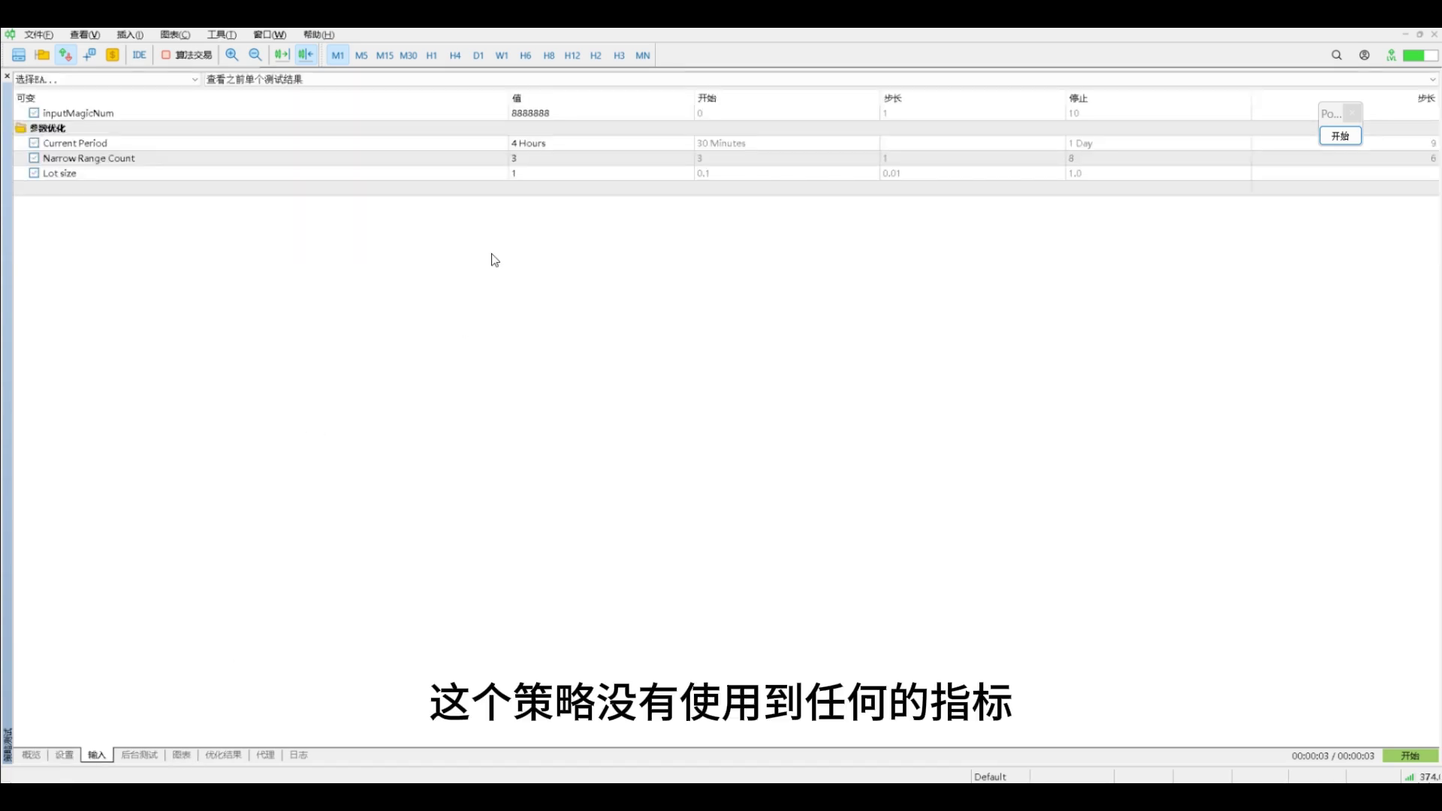
left_click(537, 148)
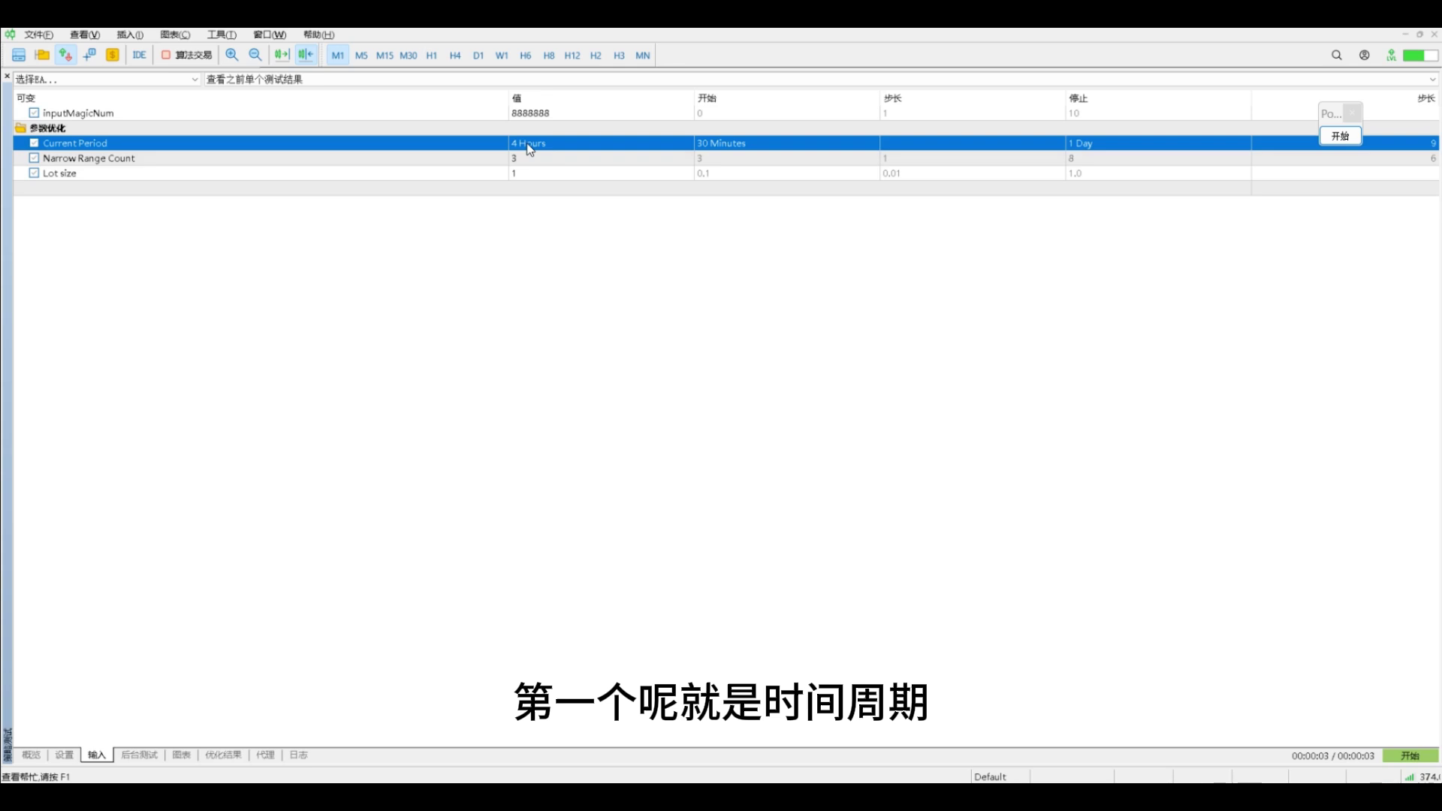
double_click(528, 148)
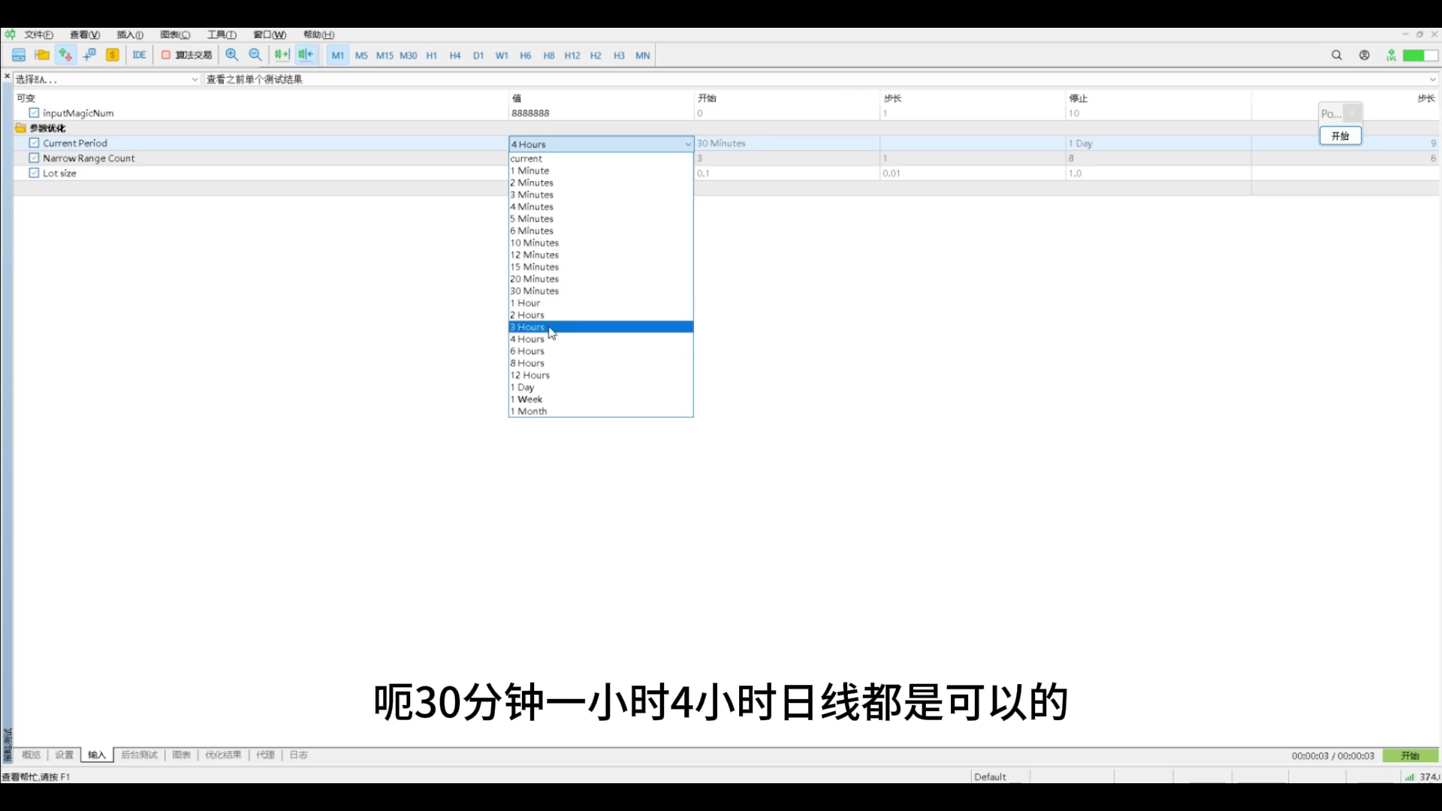
left_click(344, 312)
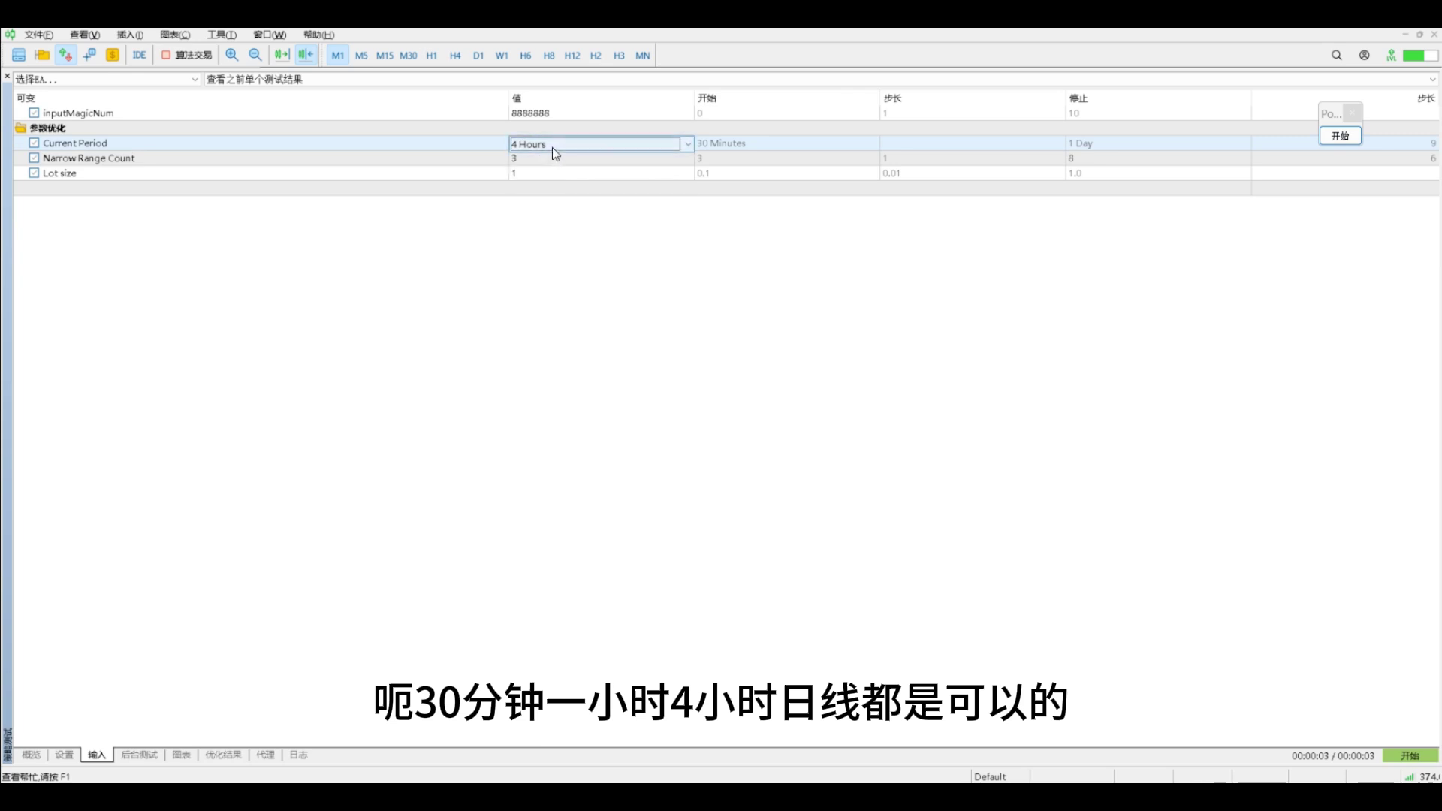
left_click(471, 147)
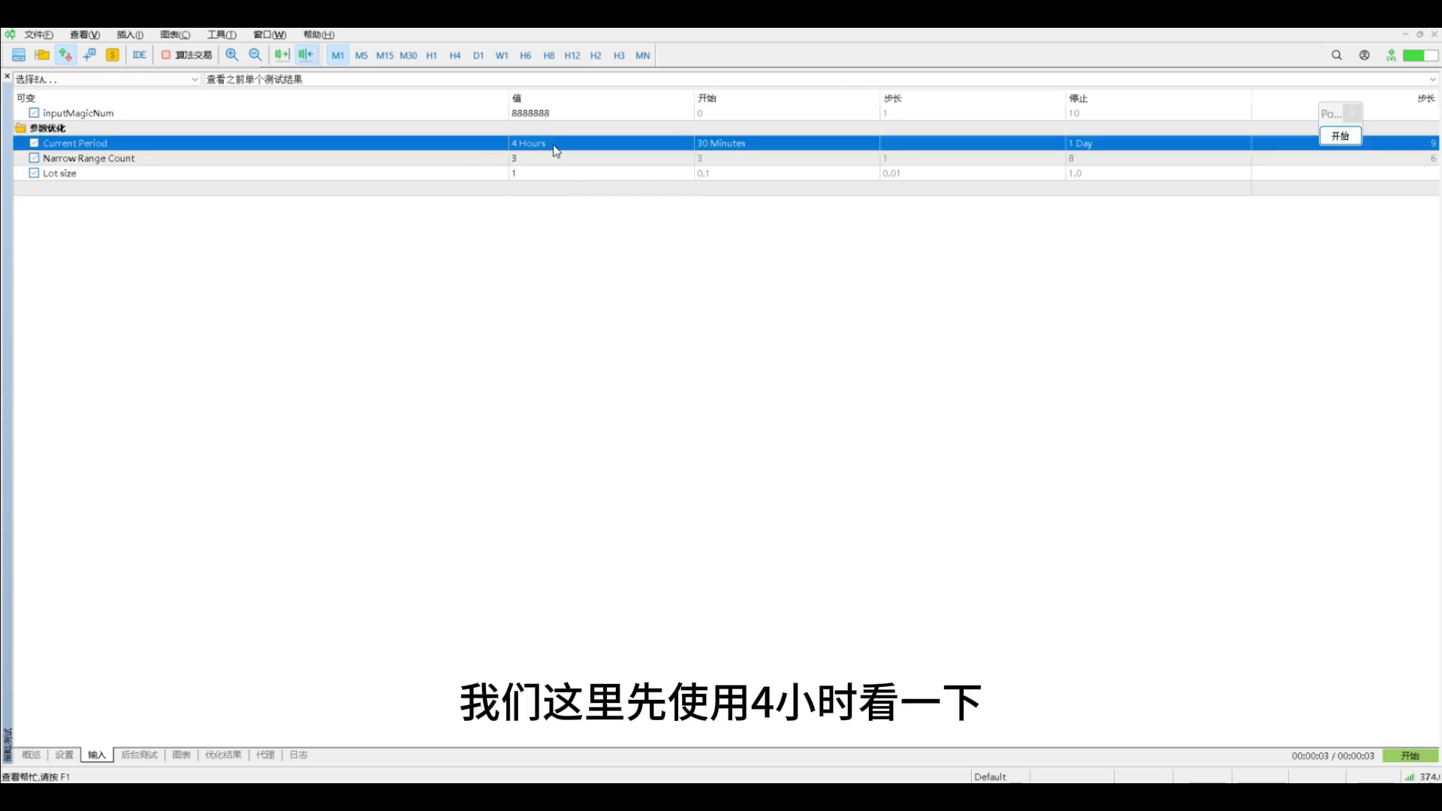
Step: Set the Narrow Range Count input to 4 and select the Lot size parameter
left_click(548, 160)
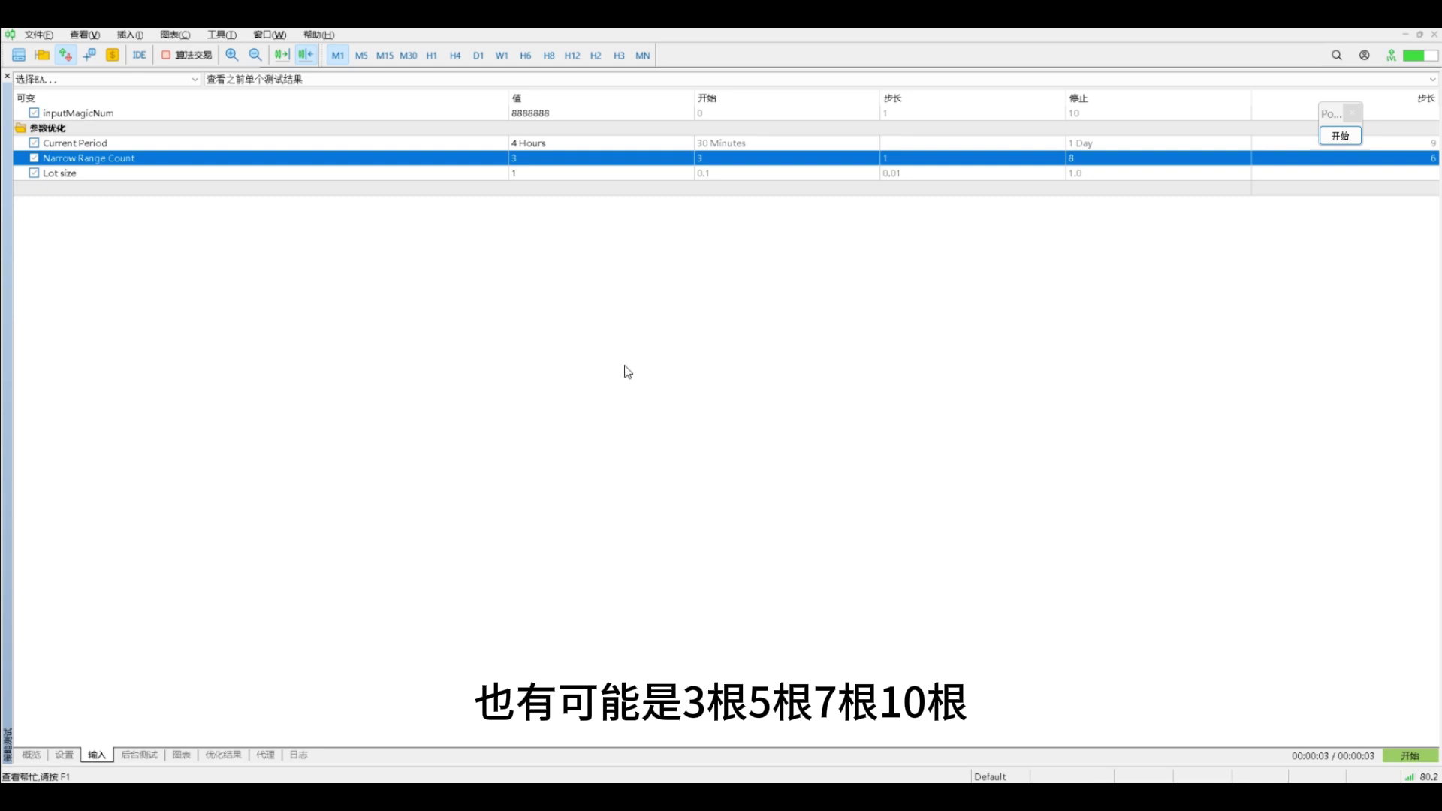
left_click(528, 158)
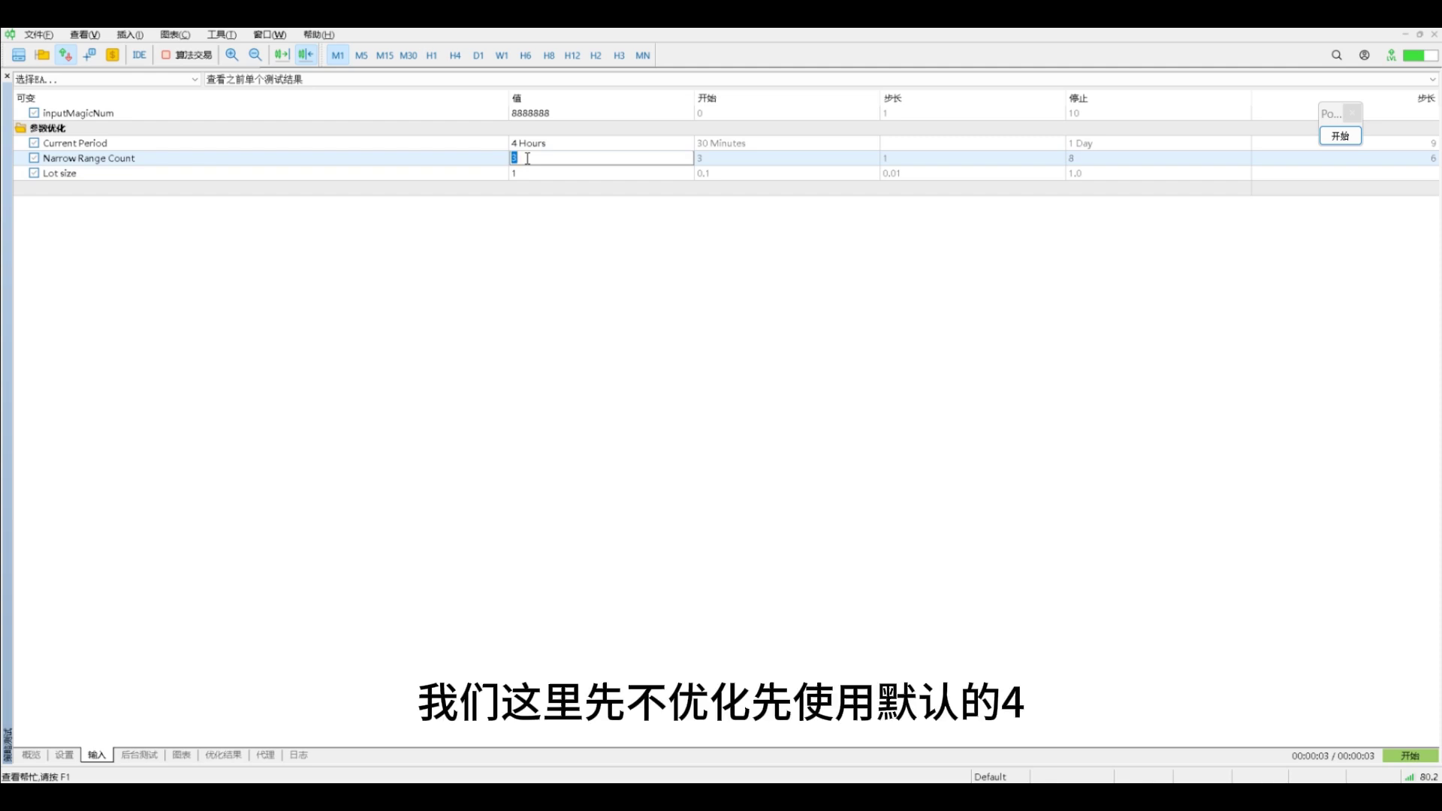
type("4")
left_click(514, 347)
left_click(523, 179)
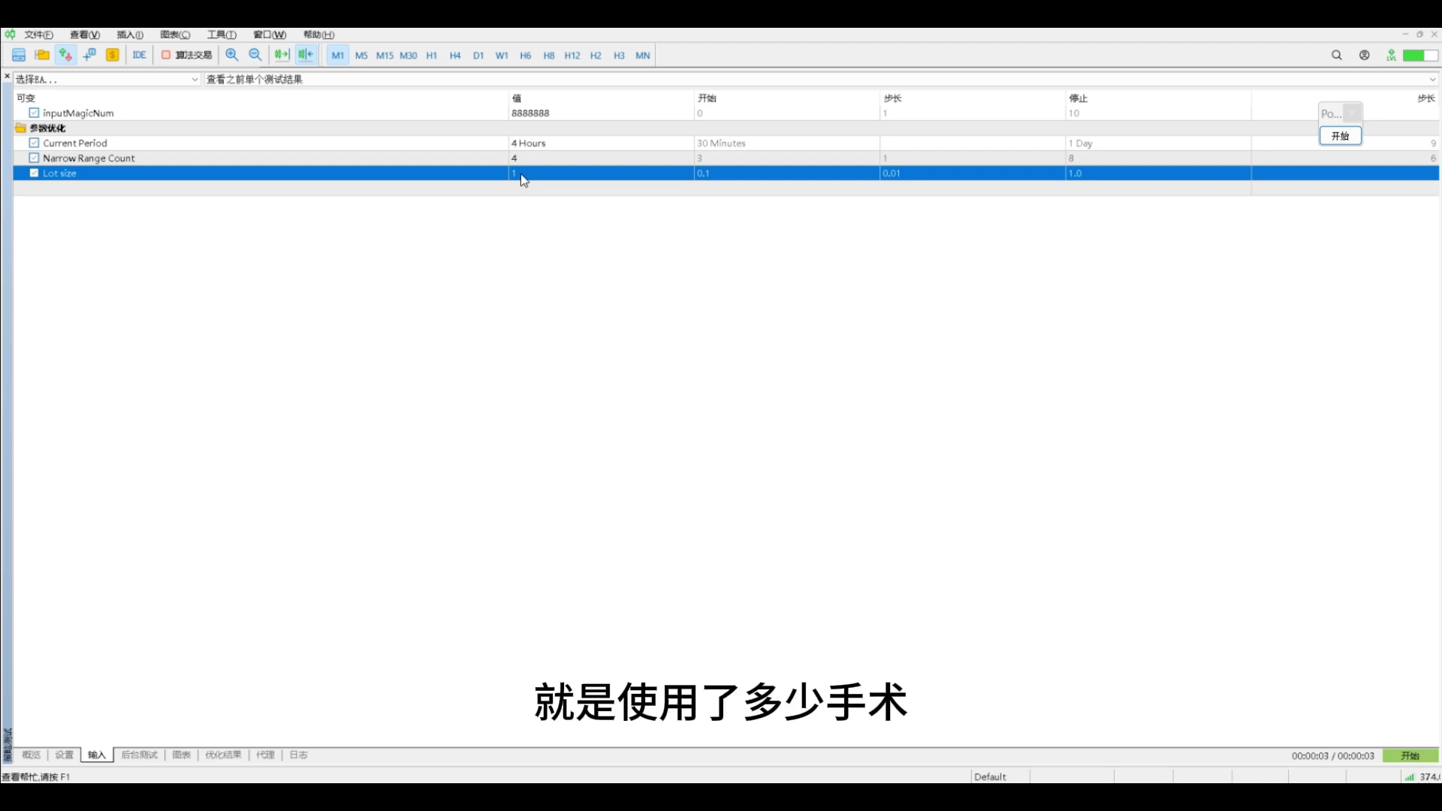
Step: Keep the Lot size input at 1 and start the backtest
left_click(522, 174)
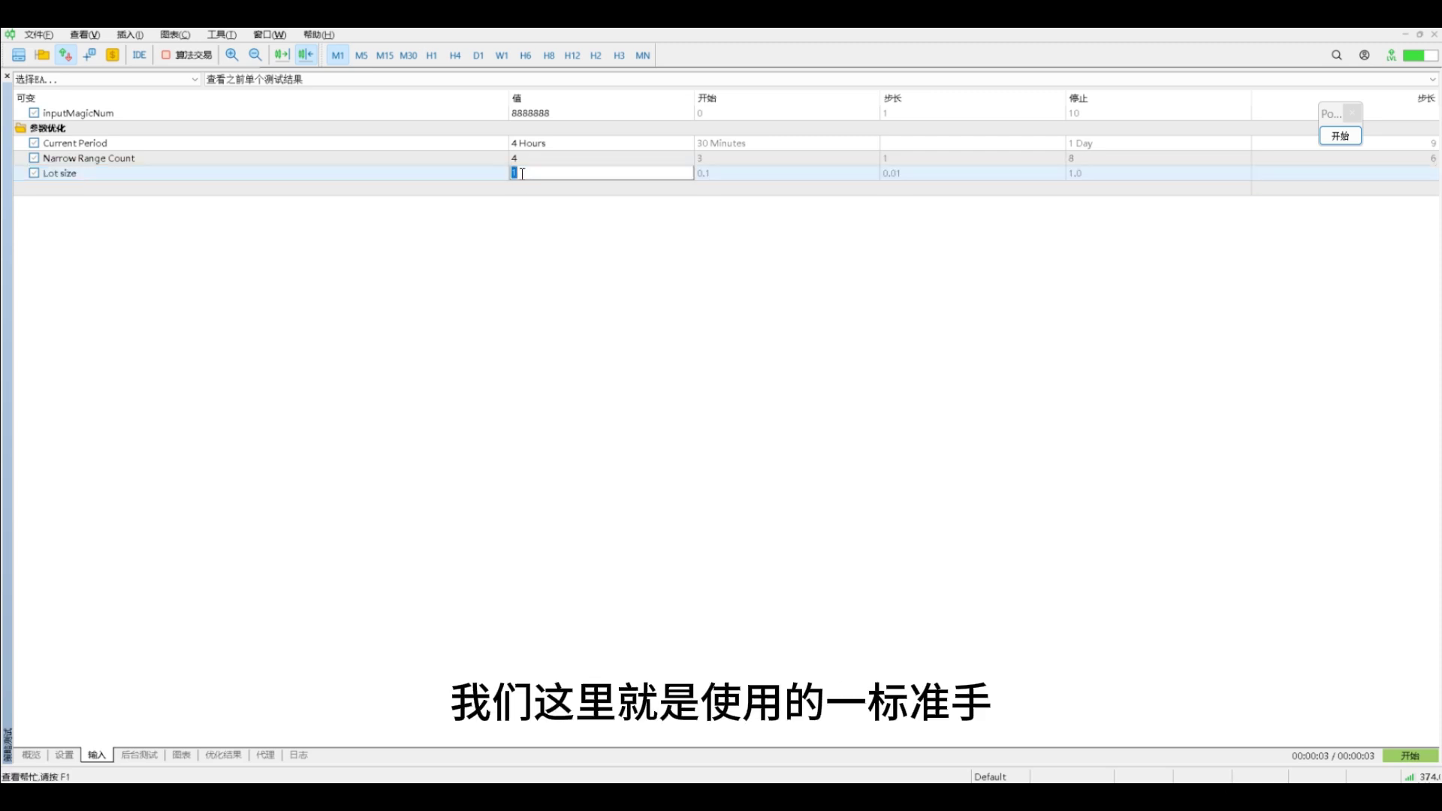
left_click(756, 428)
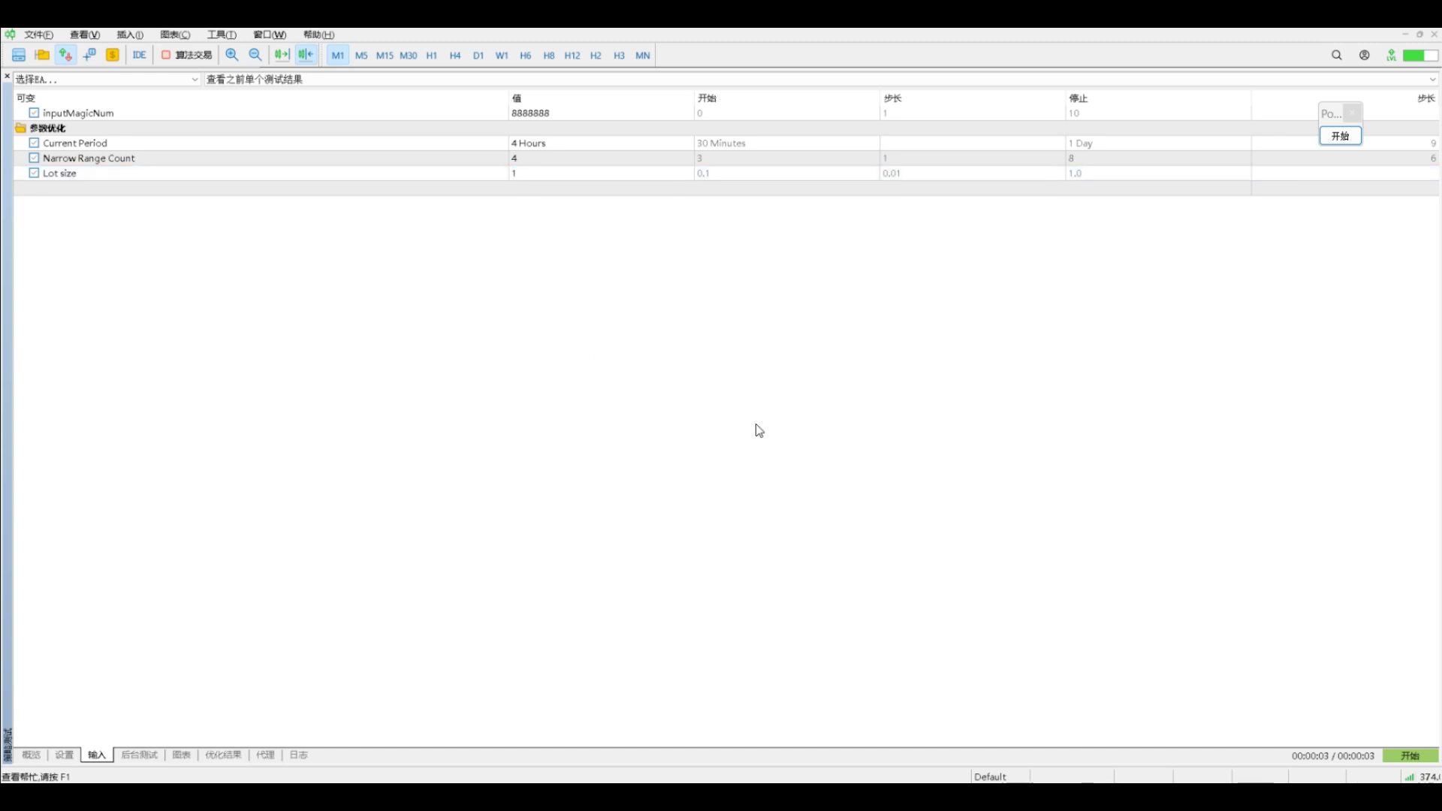
left_click(1411, 757)
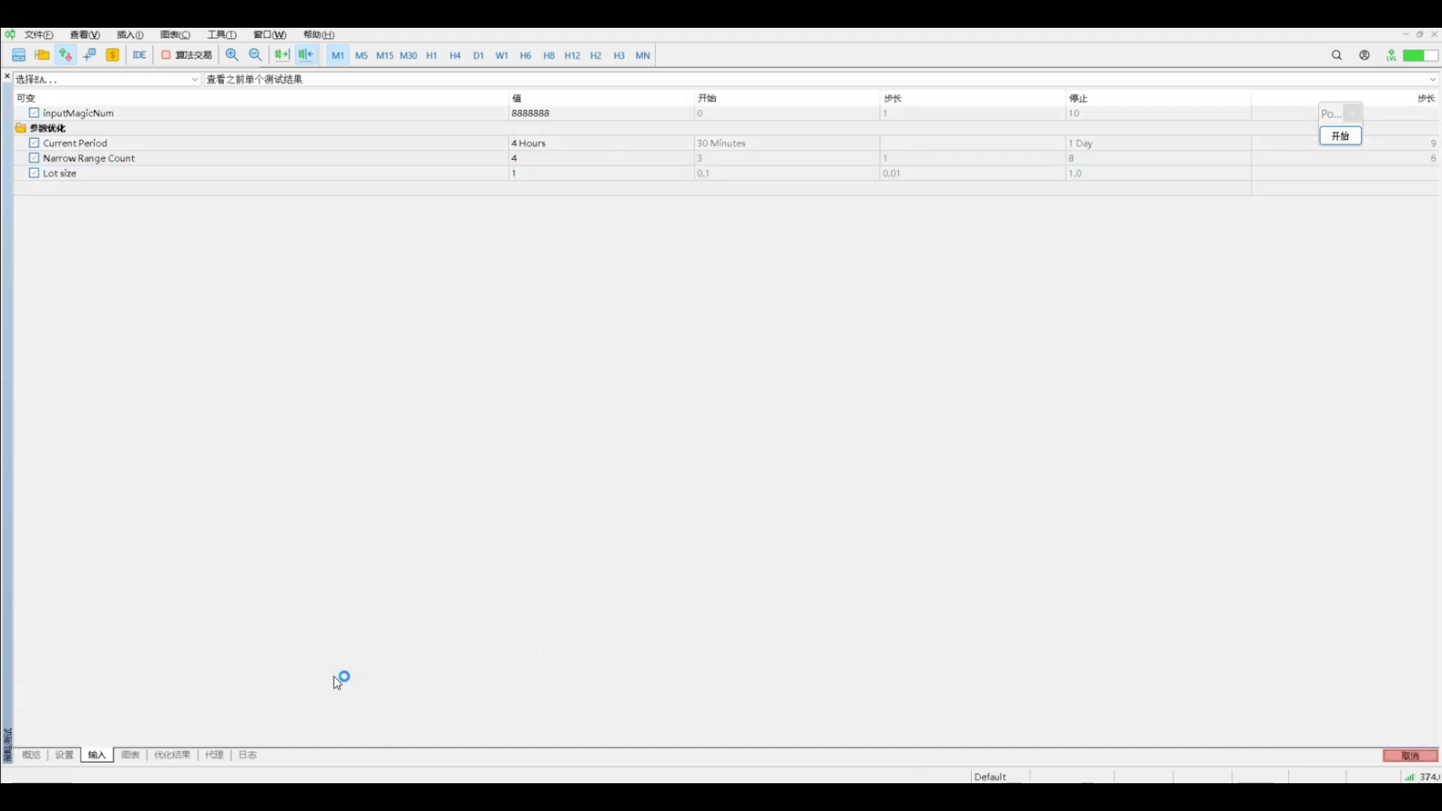
Step: View the finished backtest's balance graph and its detailed statistics report
left_click(129, 755)
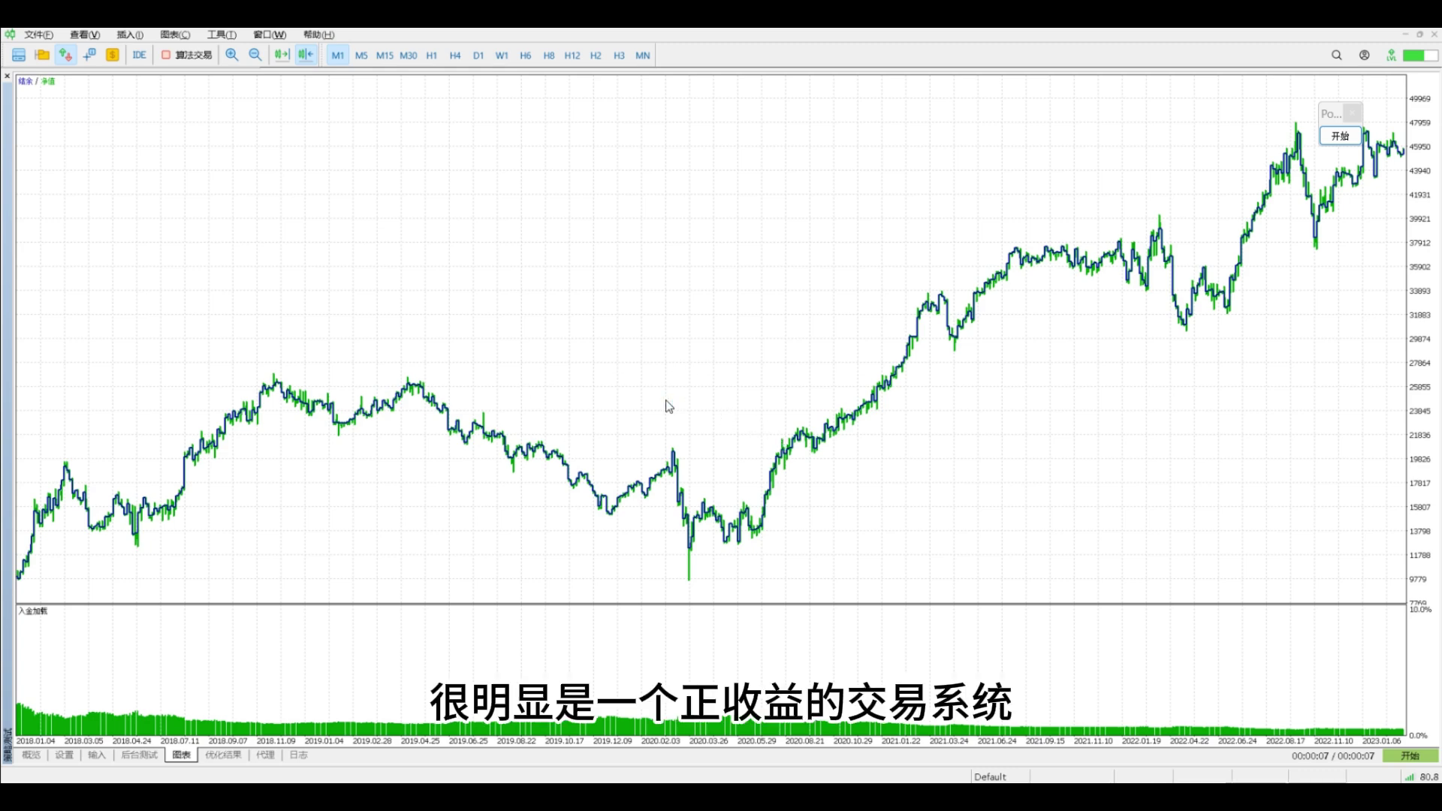
left_click(139, 756)
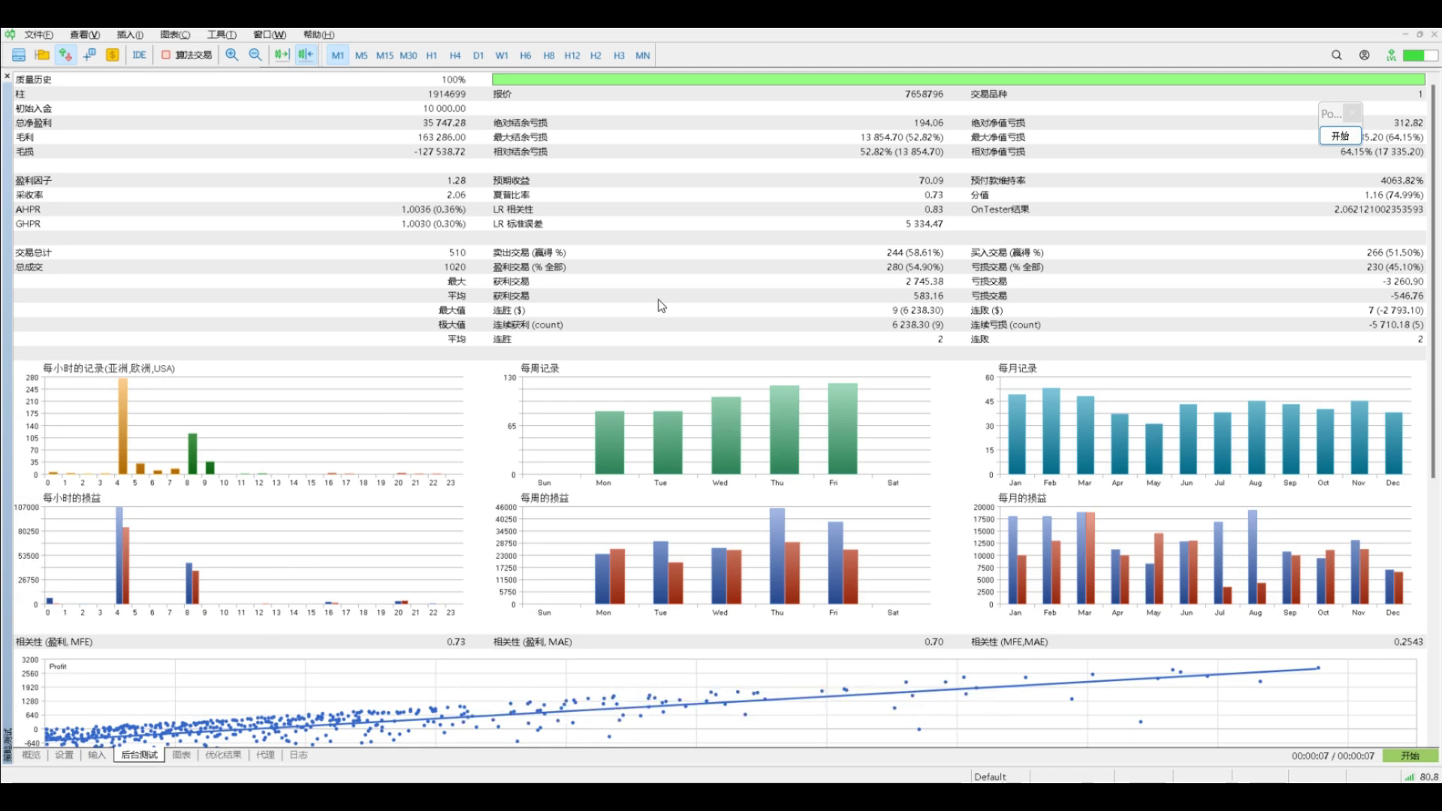
Step: Mark the total net profit (总净盈利) and recovery factor (采收率) values with filled red rectangles using the screen annotation tool
left_click(1336, 139)
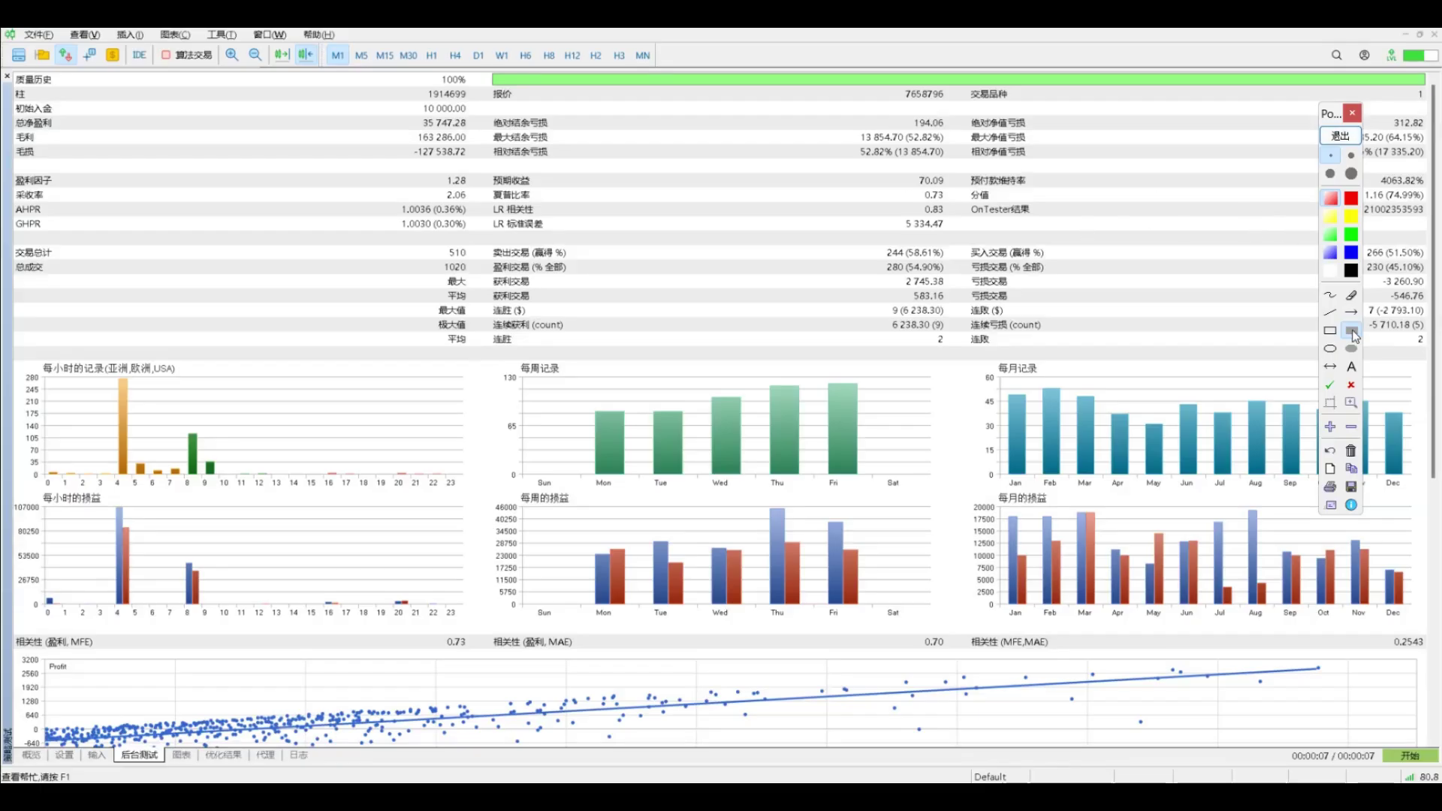
left_click_drag(395, 116, 472, 130)
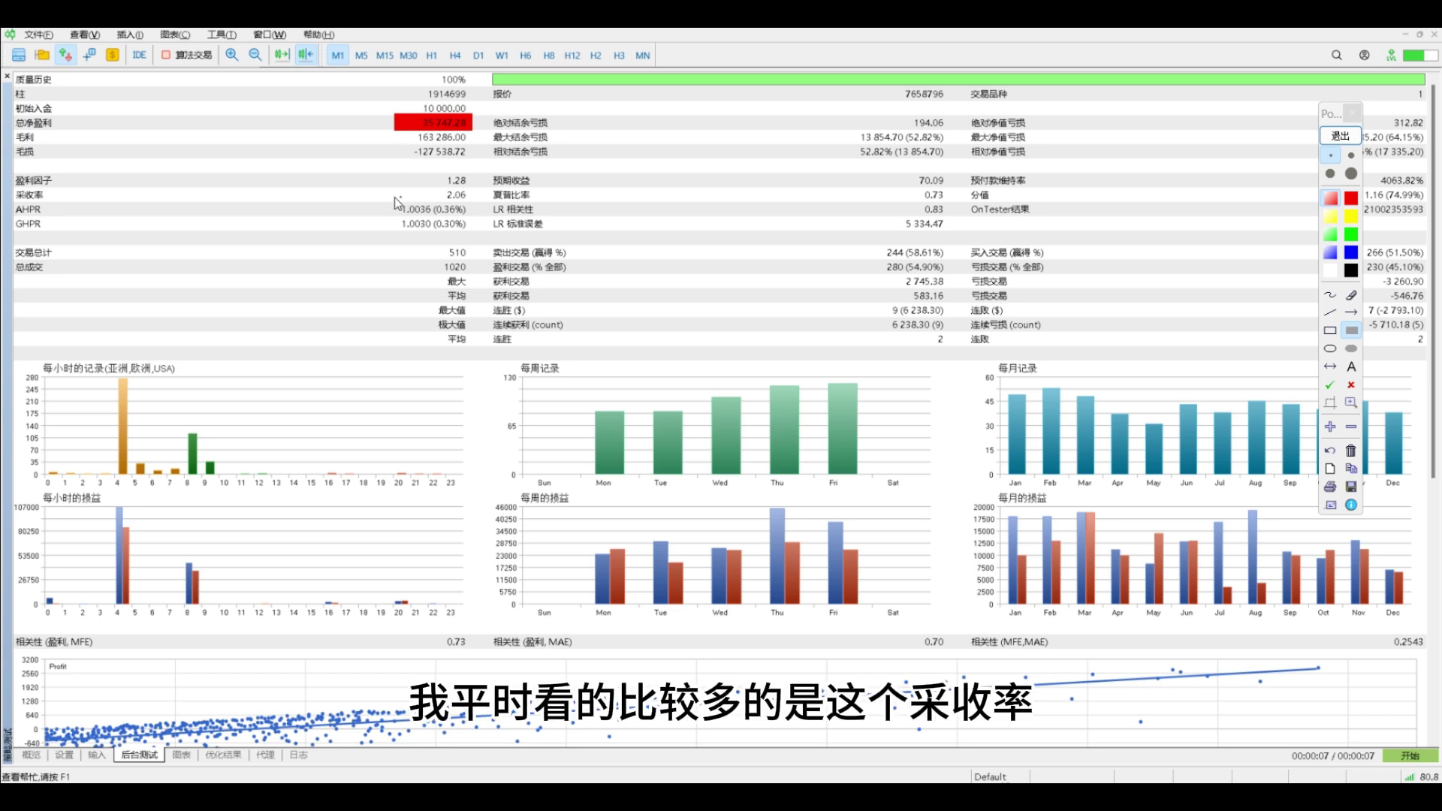
left_click_drag(479, 185, 352, 203)
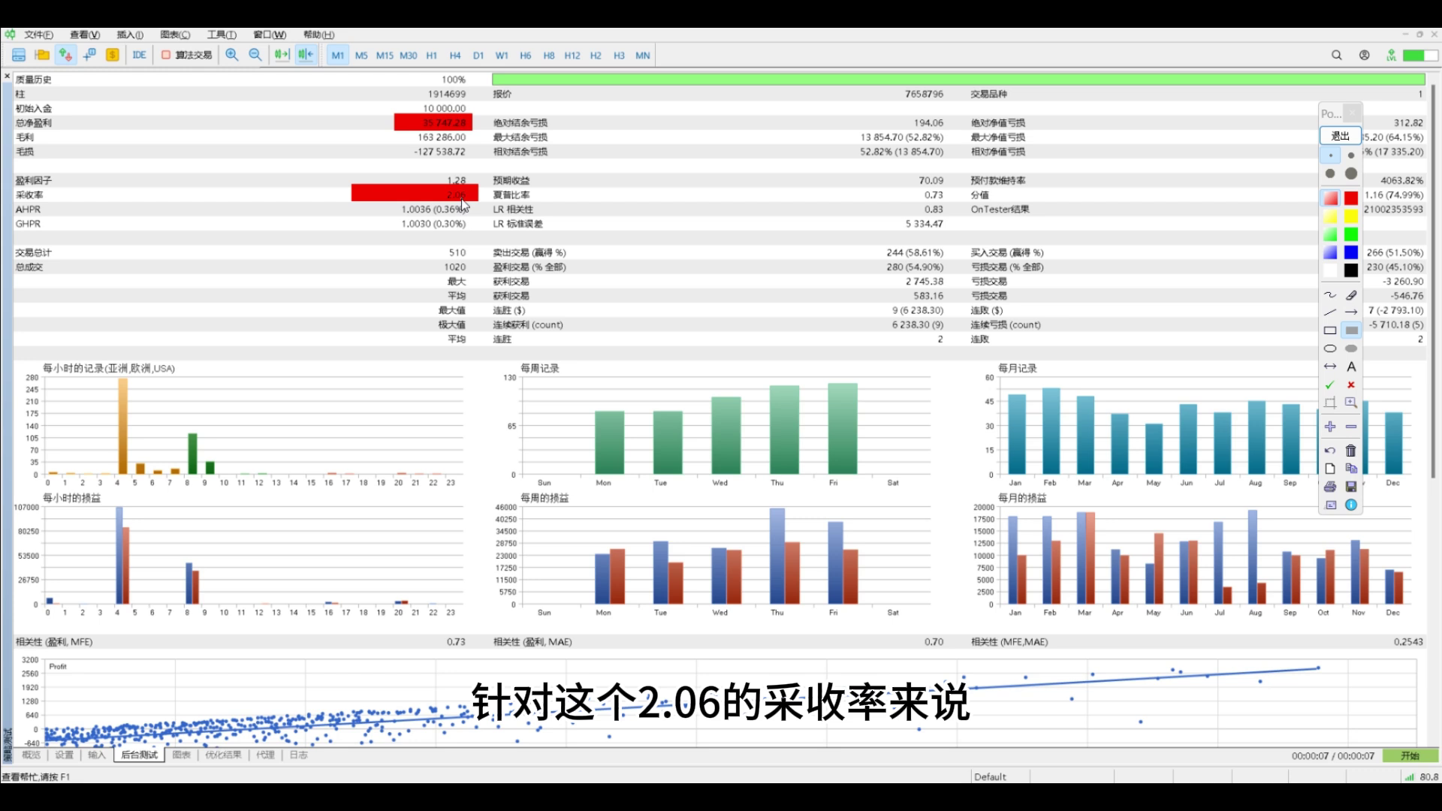
Step: Add the red text notes 100 and 206 over the report and erase all annotations
left_click(1351, 367)
left_click(715, 194)
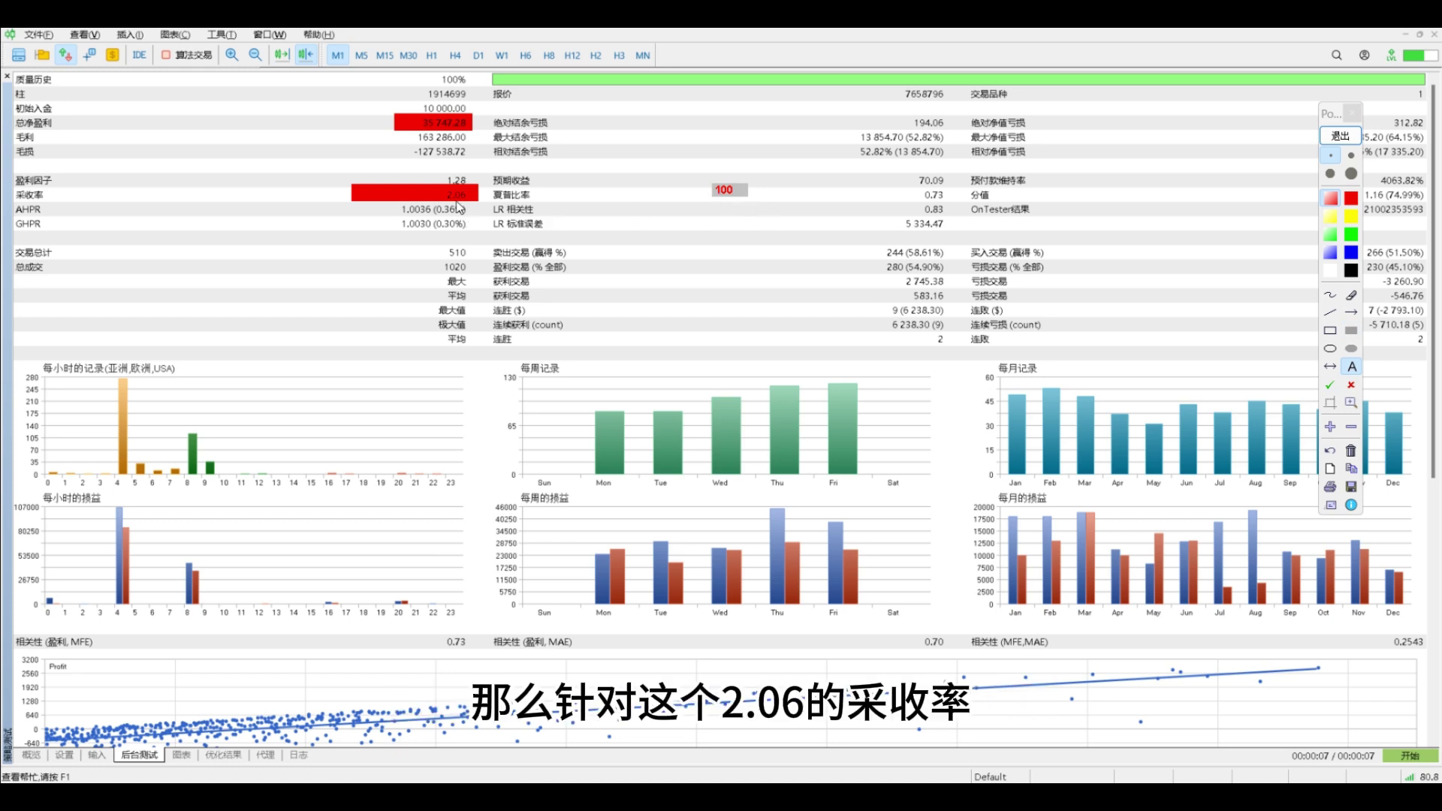
left_click(971, 255)
left_click(715, 224)
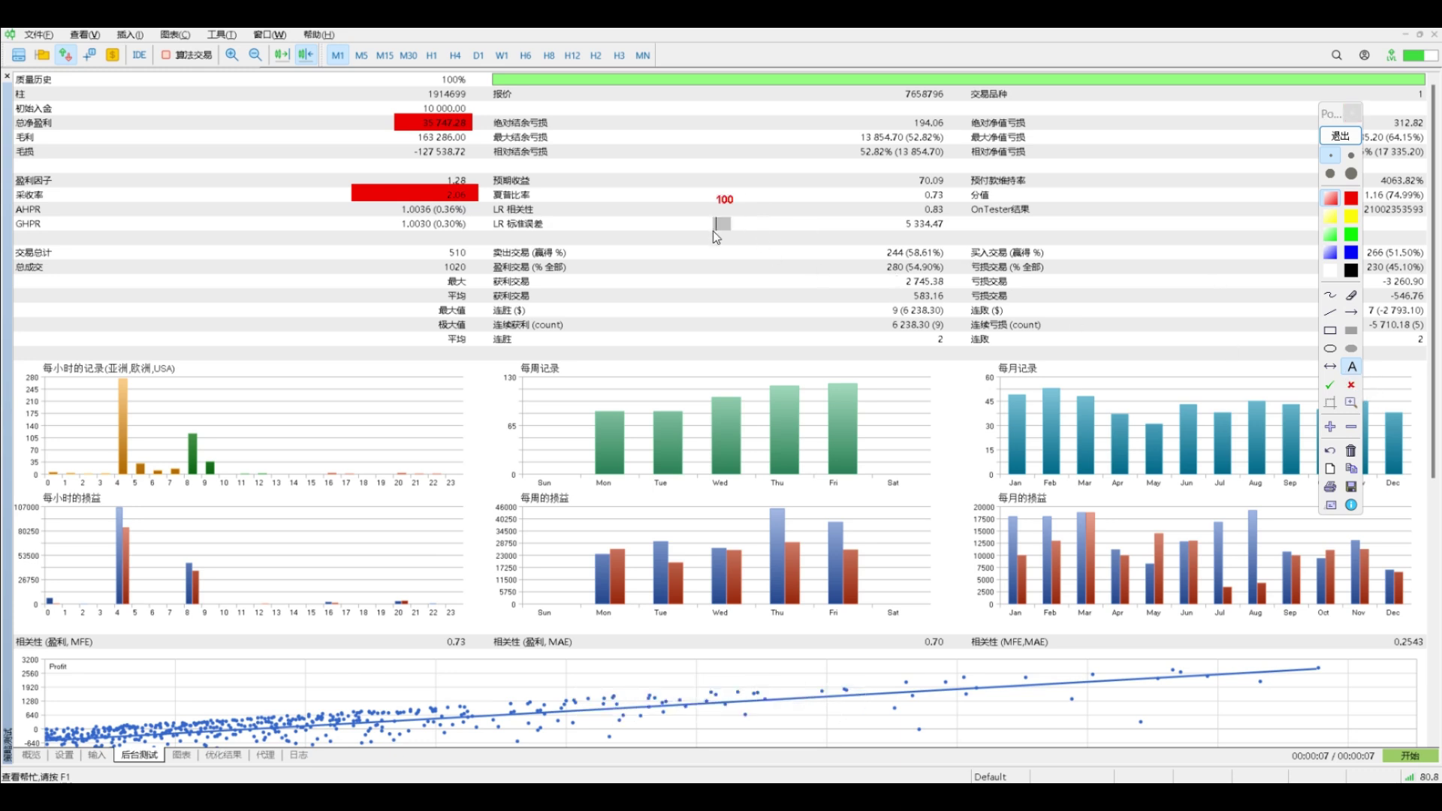
type("206")
left_click(1351, 451)
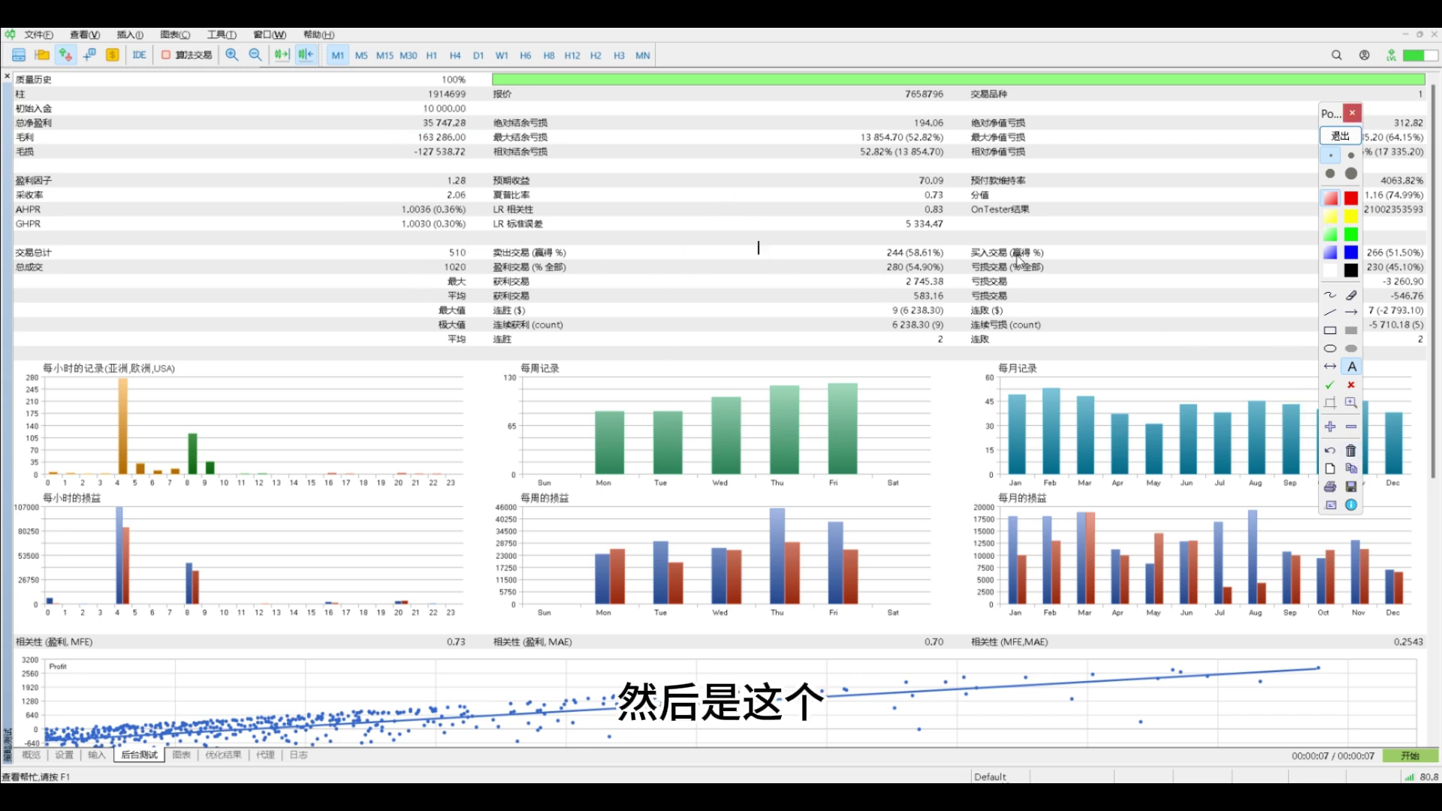
Step: Mark the total trades (交易总计) value with a filled red rectangle and handwrite 100 over the report
left_click(1351, 331)
left_click_drag(427, 246, 480, 261)
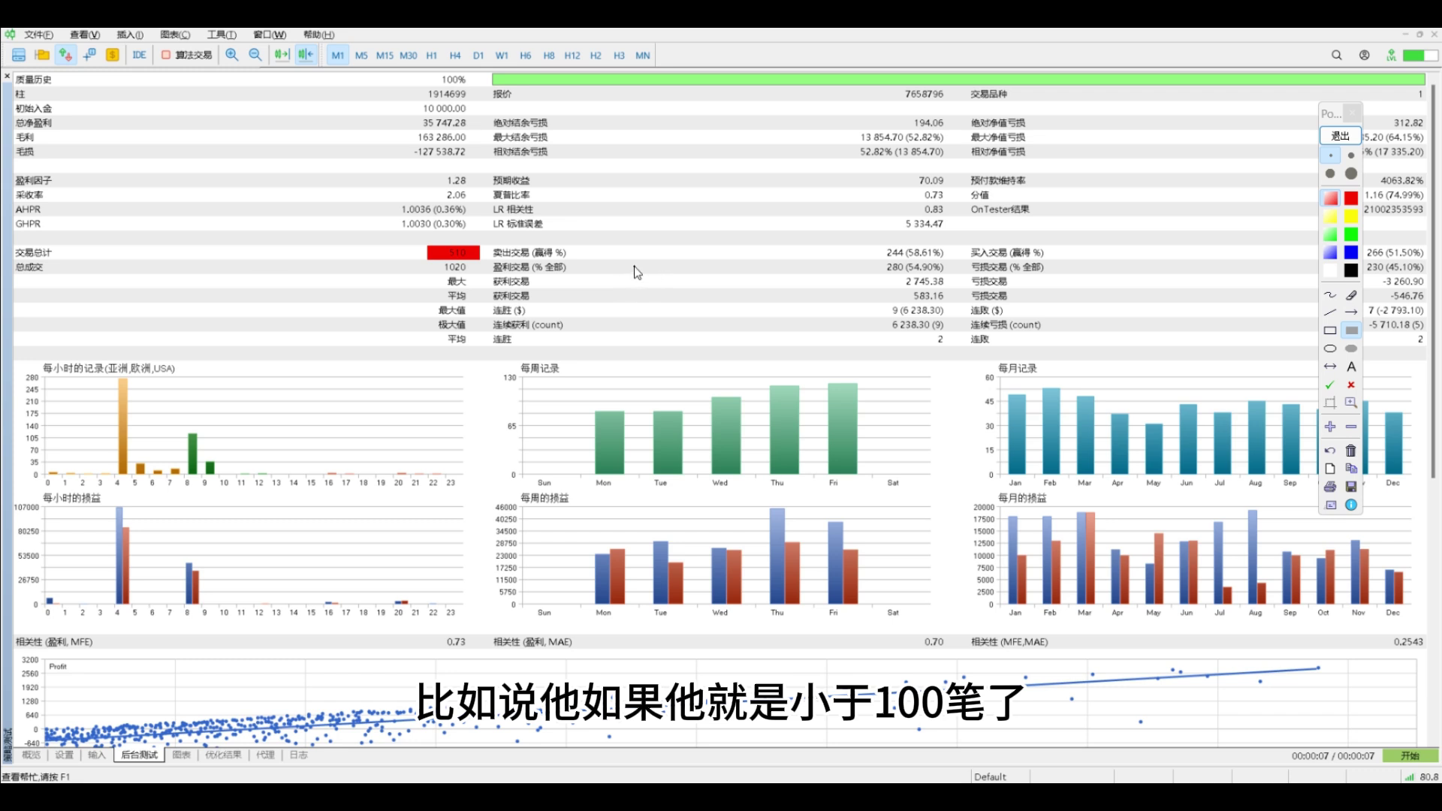
left_click(1330, 295)
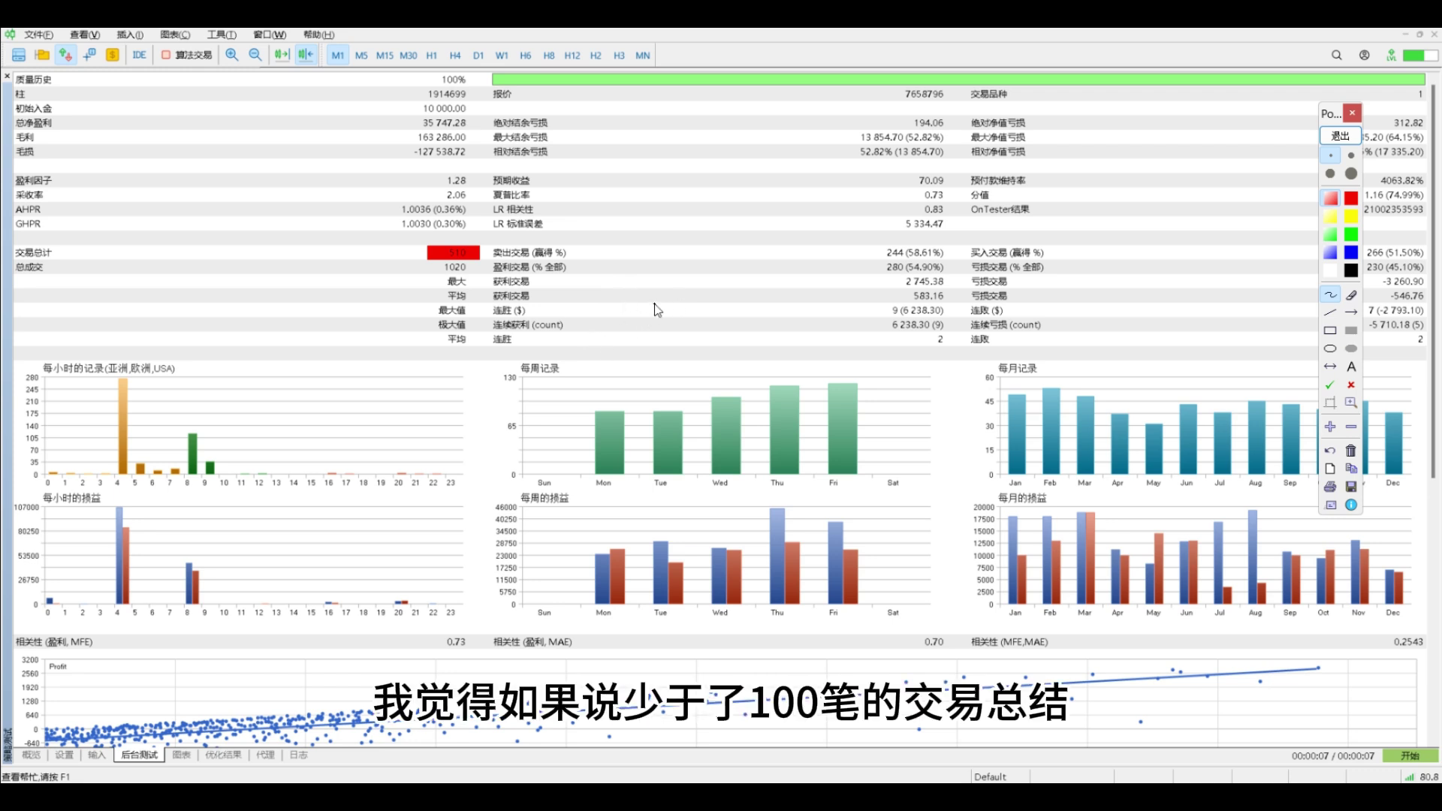
mouse_move(629, 302)
left_mouse_down()
mouse_move(603, 380)
mouse_move(654, 353)
mouse_move(651, 391)
left_mouse_up()
mouse_move(751, 339)
left_mouse_down()
mouse_move(782, 385)
mouse_move(728, 330)
left_mouse_up()
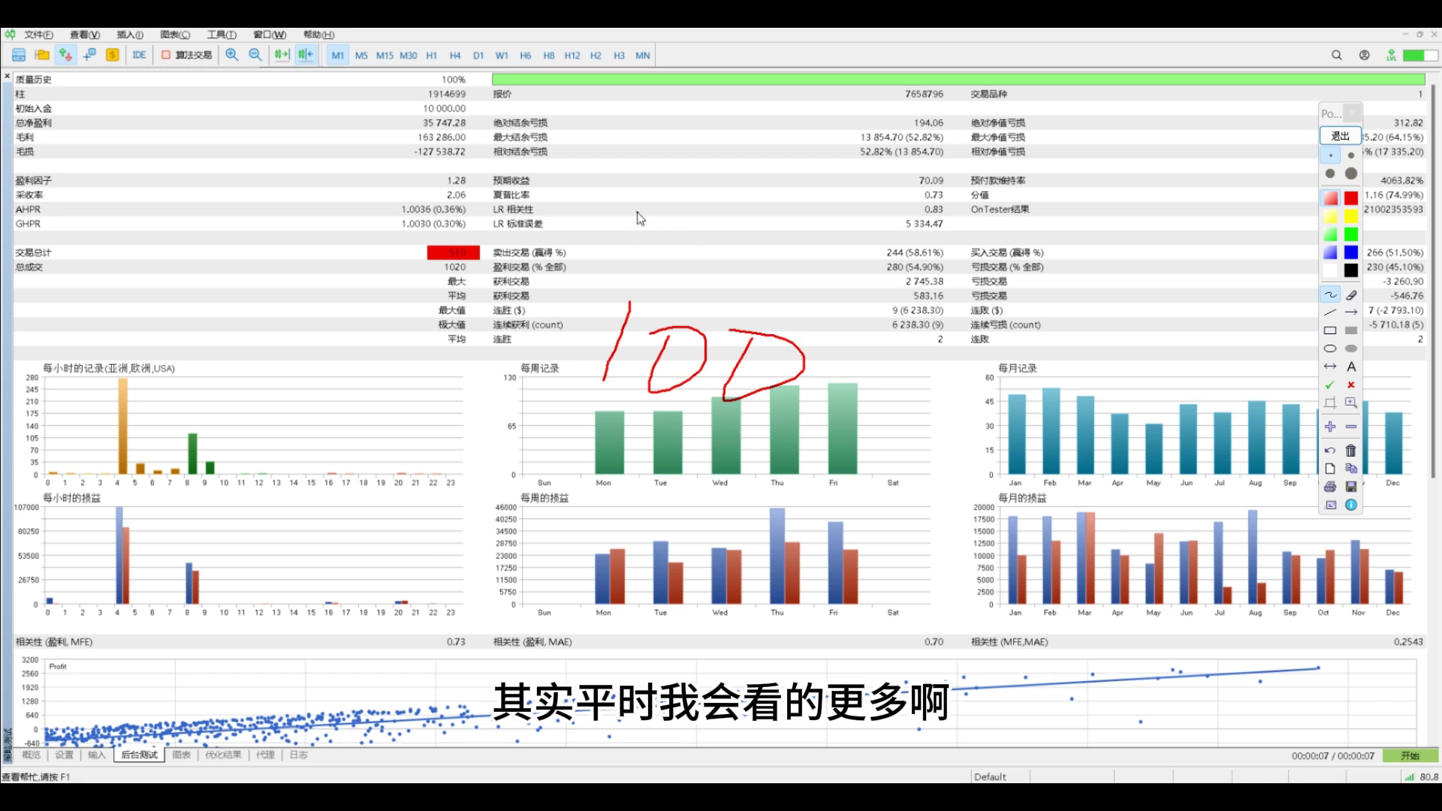
Step: Handwrite 200 above the circled number 100 and erase all annotations
mouse_move(615, 214)
left_mouse_down()
mouse_move(627, 263)
mouse_move(679, 258)
left_mouse_up()
mouse_move(691, 199)
left_mouse_down()
mouse_move(777, 229)
mouse_move(874, 233)
mouse_move(807, 227)
left_mouse_up()
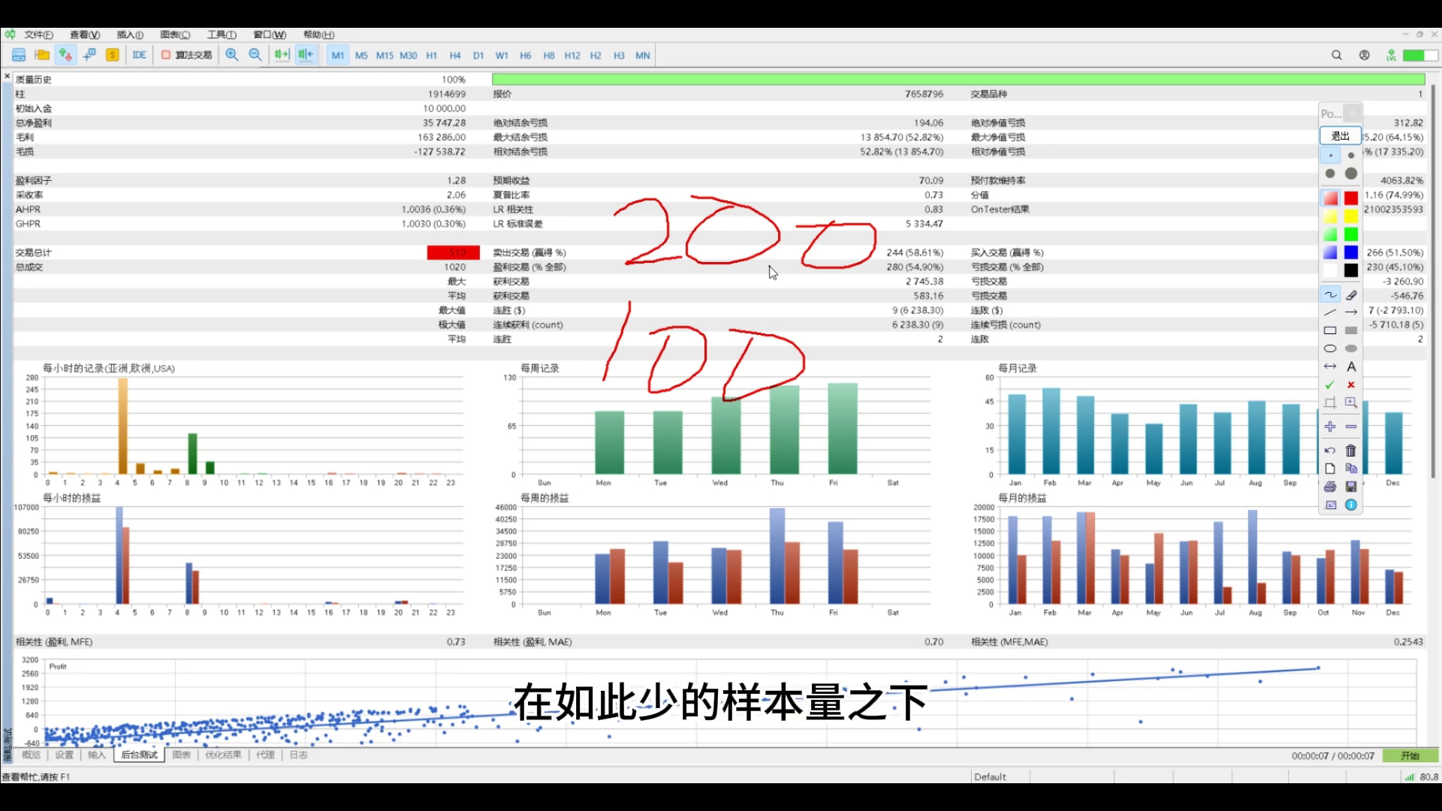
mouse_move(805, 315)
left_mouse_down()
mouse_move(888, 390)
mouse_move(847, 311)
left_mouse_up()
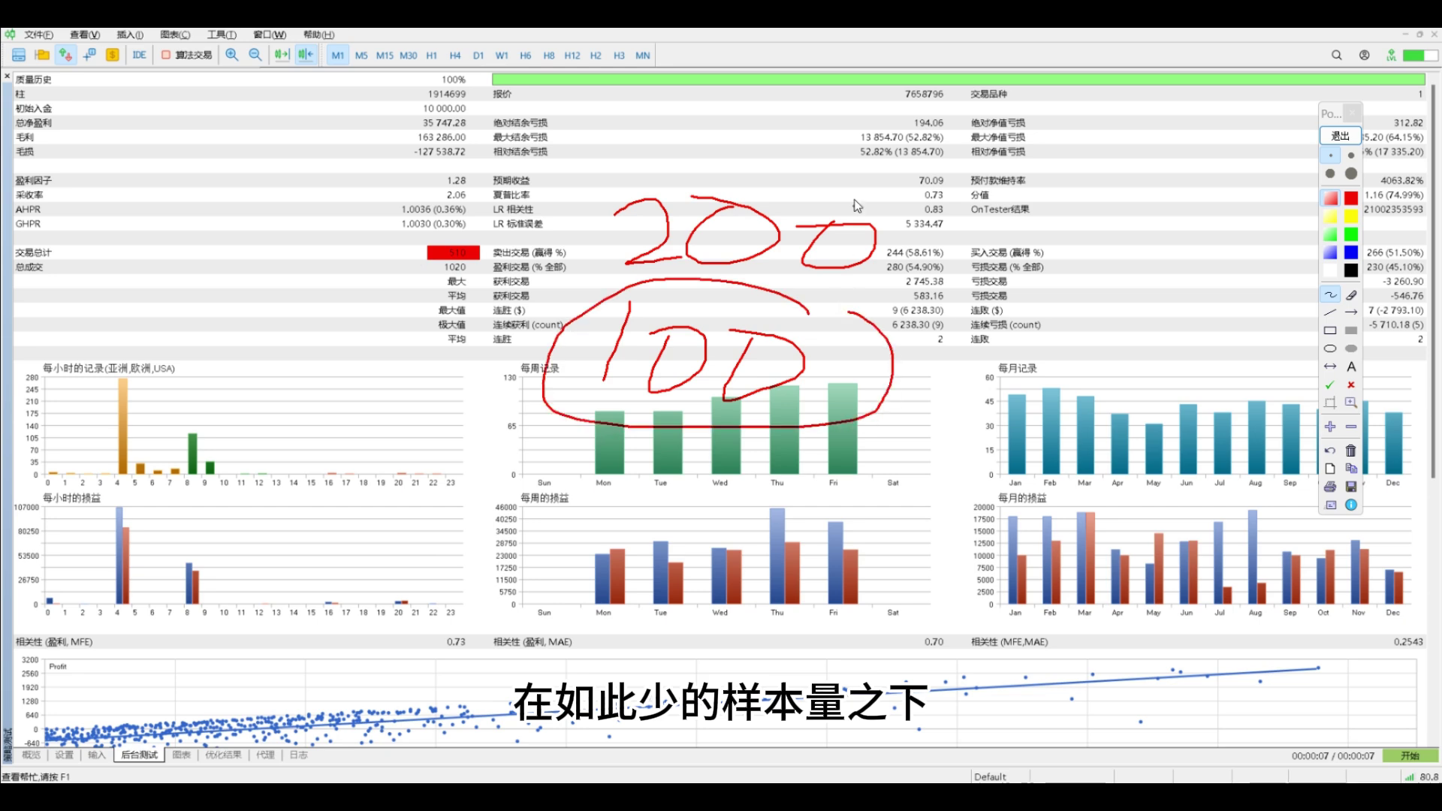
left_click(1351, 451)
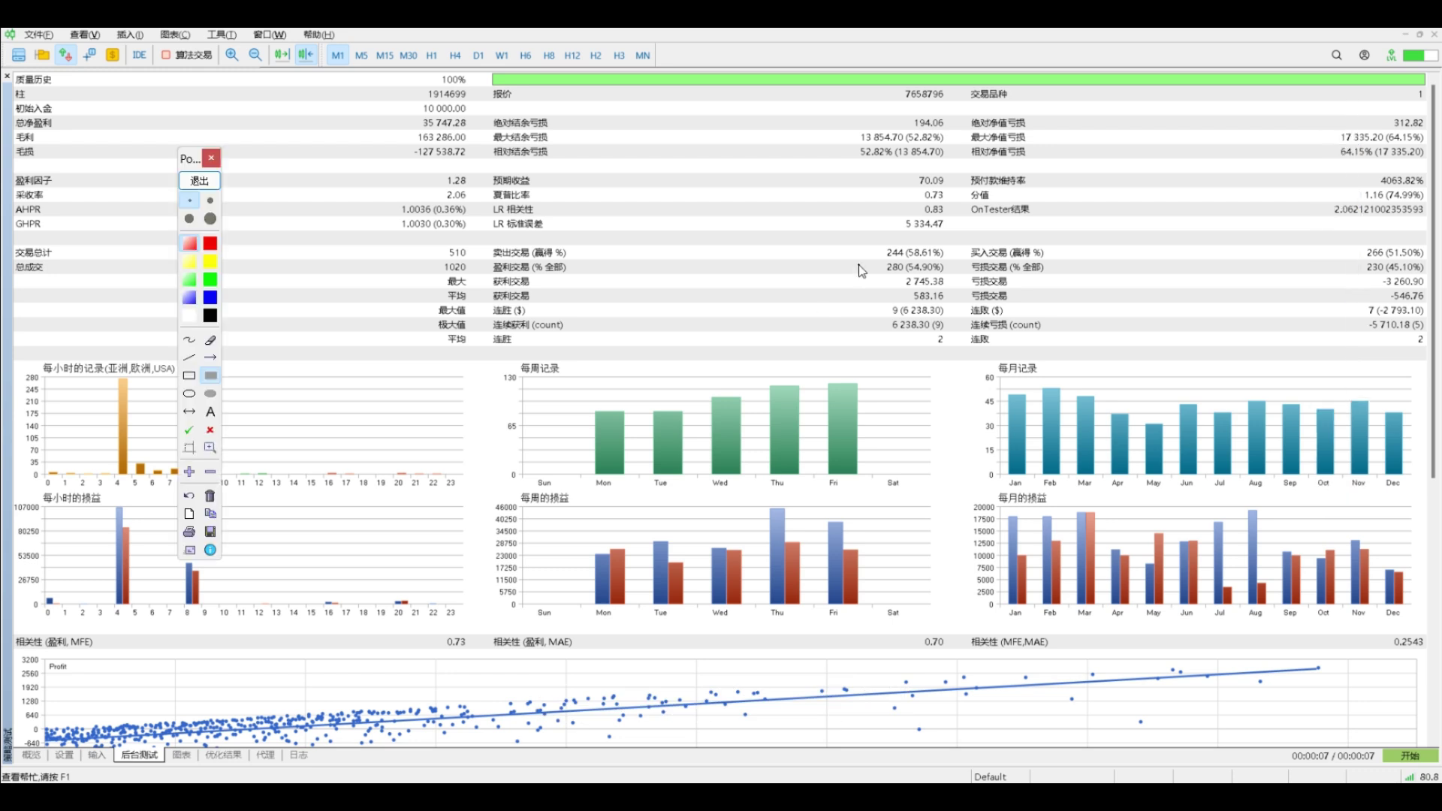
Step: Mark the profit trades share, average profit, average loss and maximal balance drawdown (最大结余亏损) values with filled red rectangles
left_click_drag(868, 256, 954, 275)
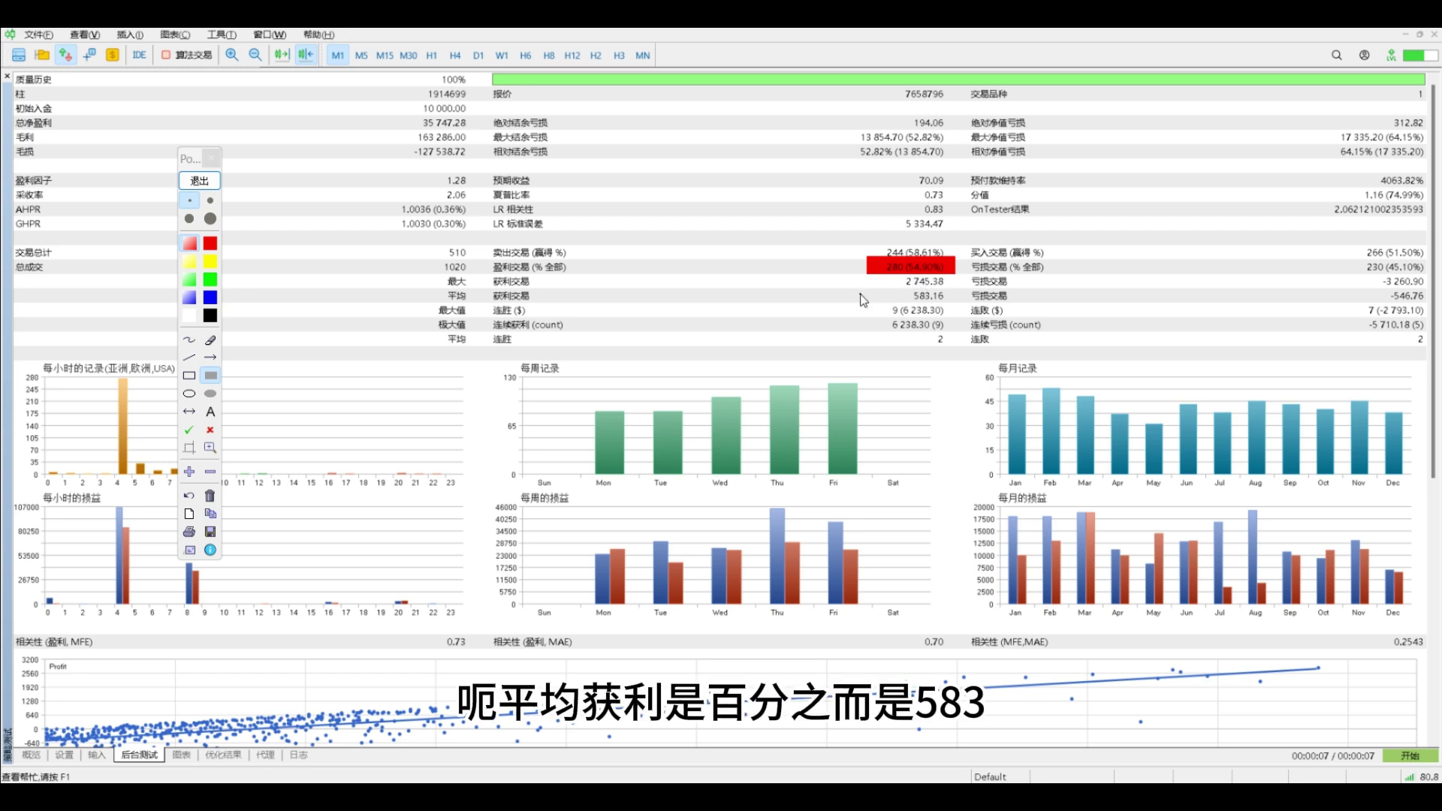
left_click_drag(859, 294, 963, 302)
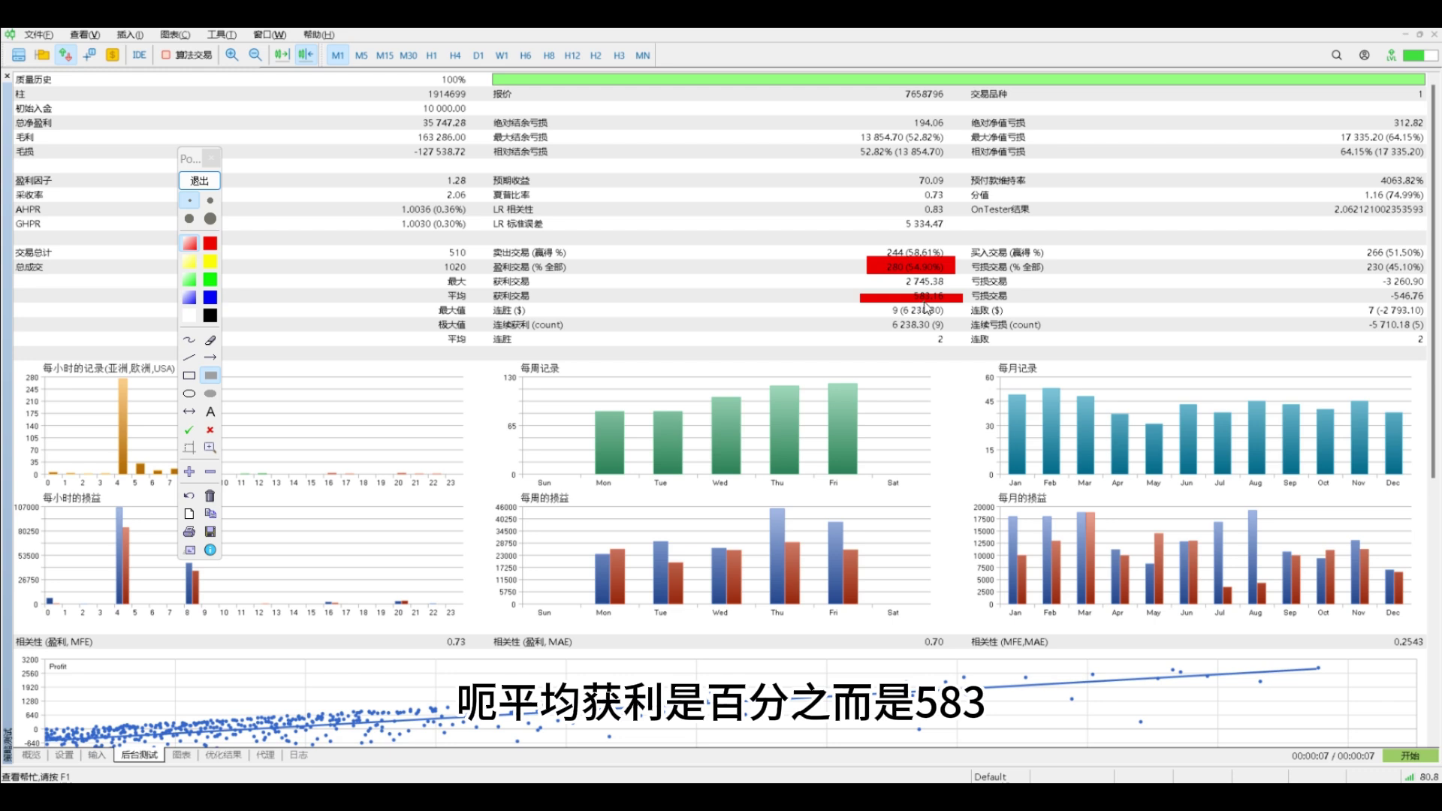
left_click_drag(1376, 290, 1425, 303)
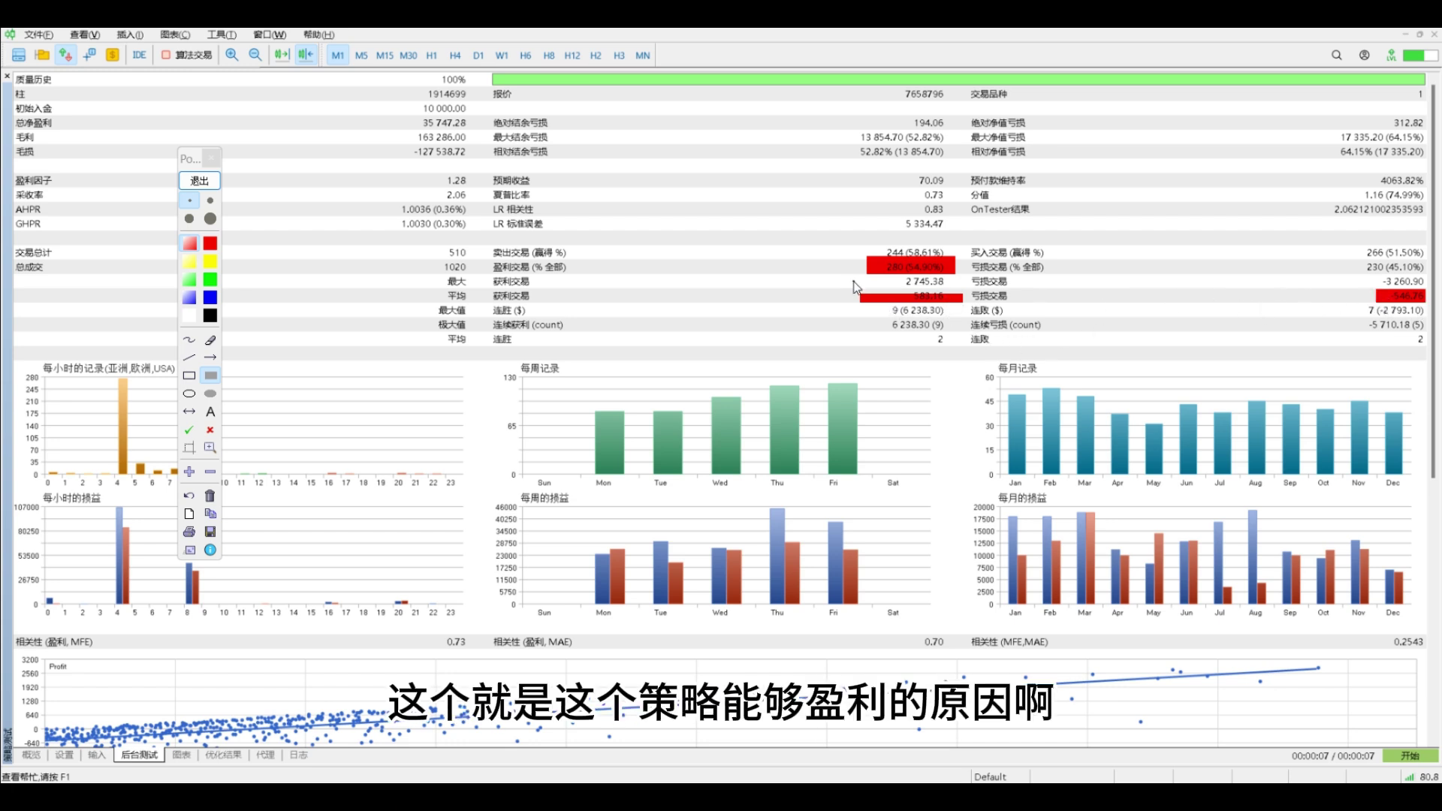
left_click(855, 235)
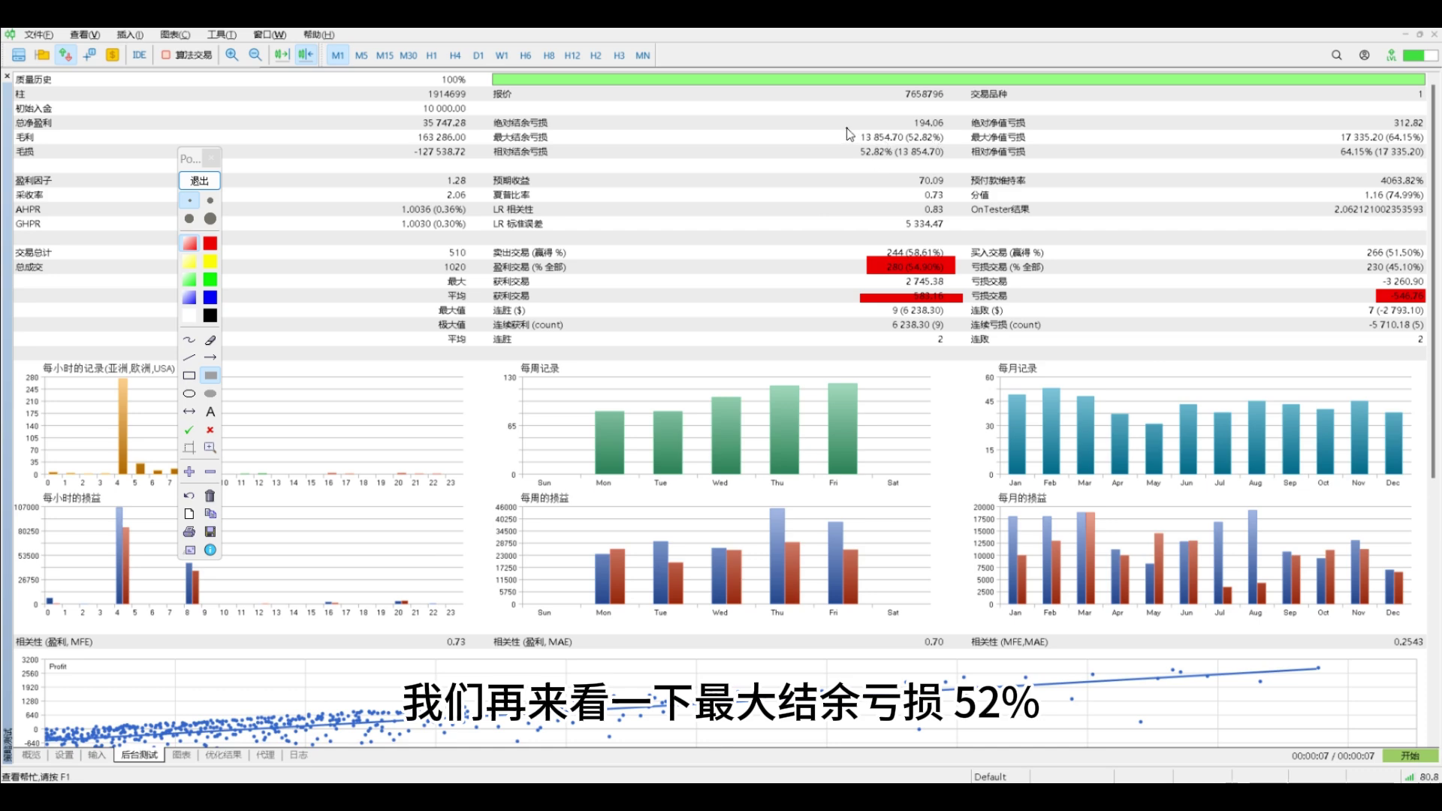
left_click_drag(848, 130, 956, 144)
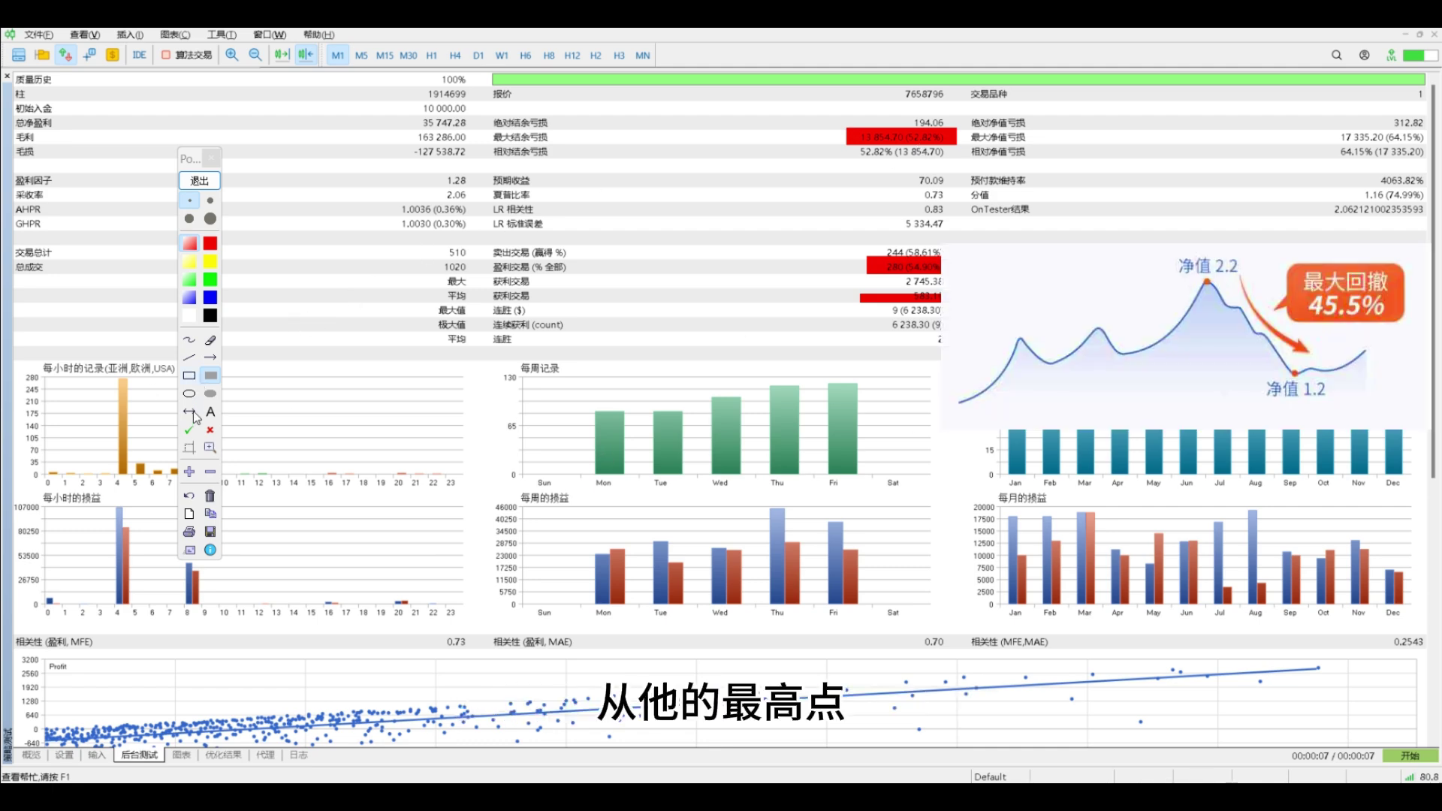
Step: Sketch a rising zigzag equity curve with one peak and its following trough circled, and erase all annotations
left_click(189, 340)
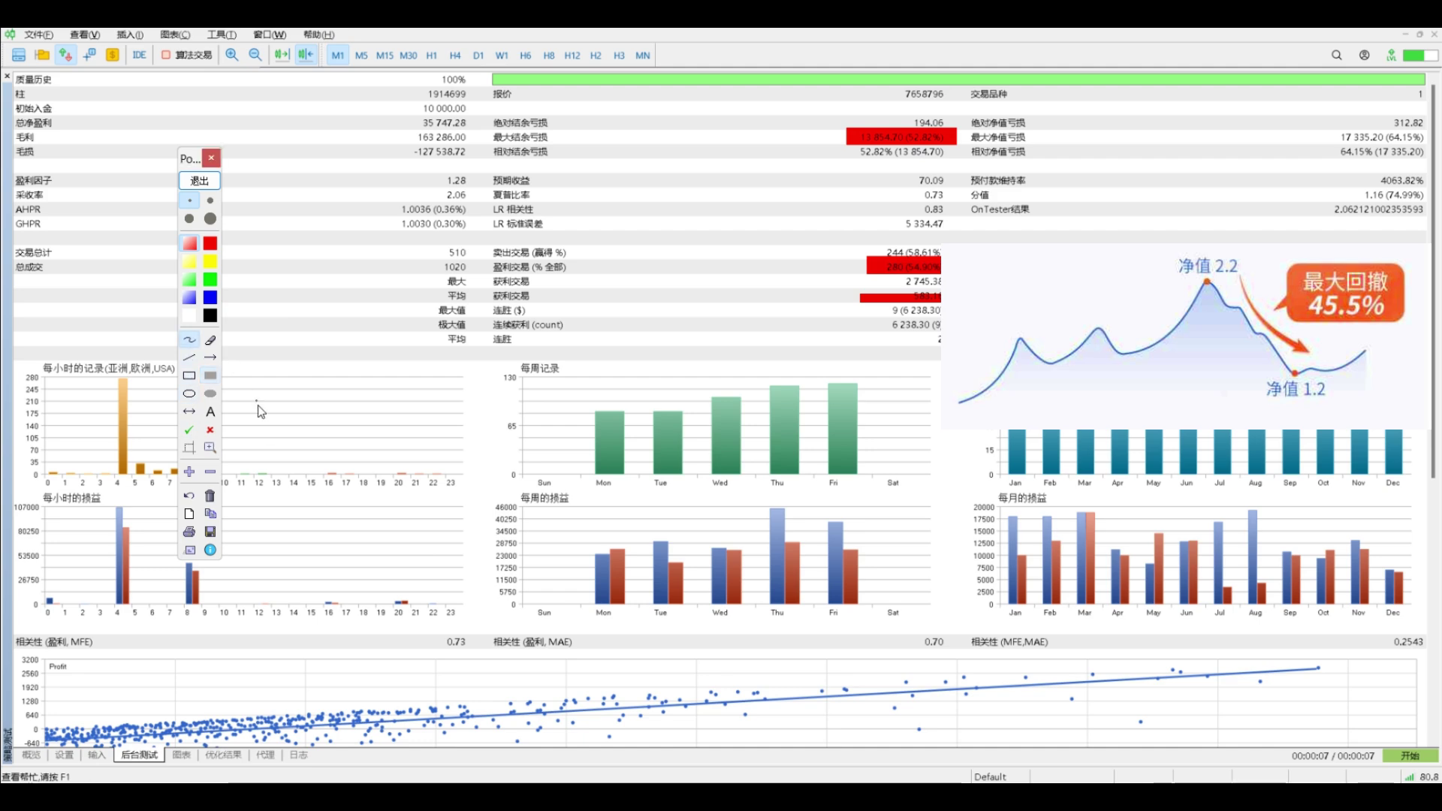
mouse_move(262, 428)
left_mouse_down()
mouse_move(407, 330)
mouse_move(472, 394)
mouse_move(575, 276)
mouse_move(765, 180)
mouse_move(795, 286)
mouse_move(963, 240)
mouse_move(1136, 115)
mouse_move(1225, 115)
mouse_move(1265, 168)
mouse_move(1289, 243)
left_mouse_up()
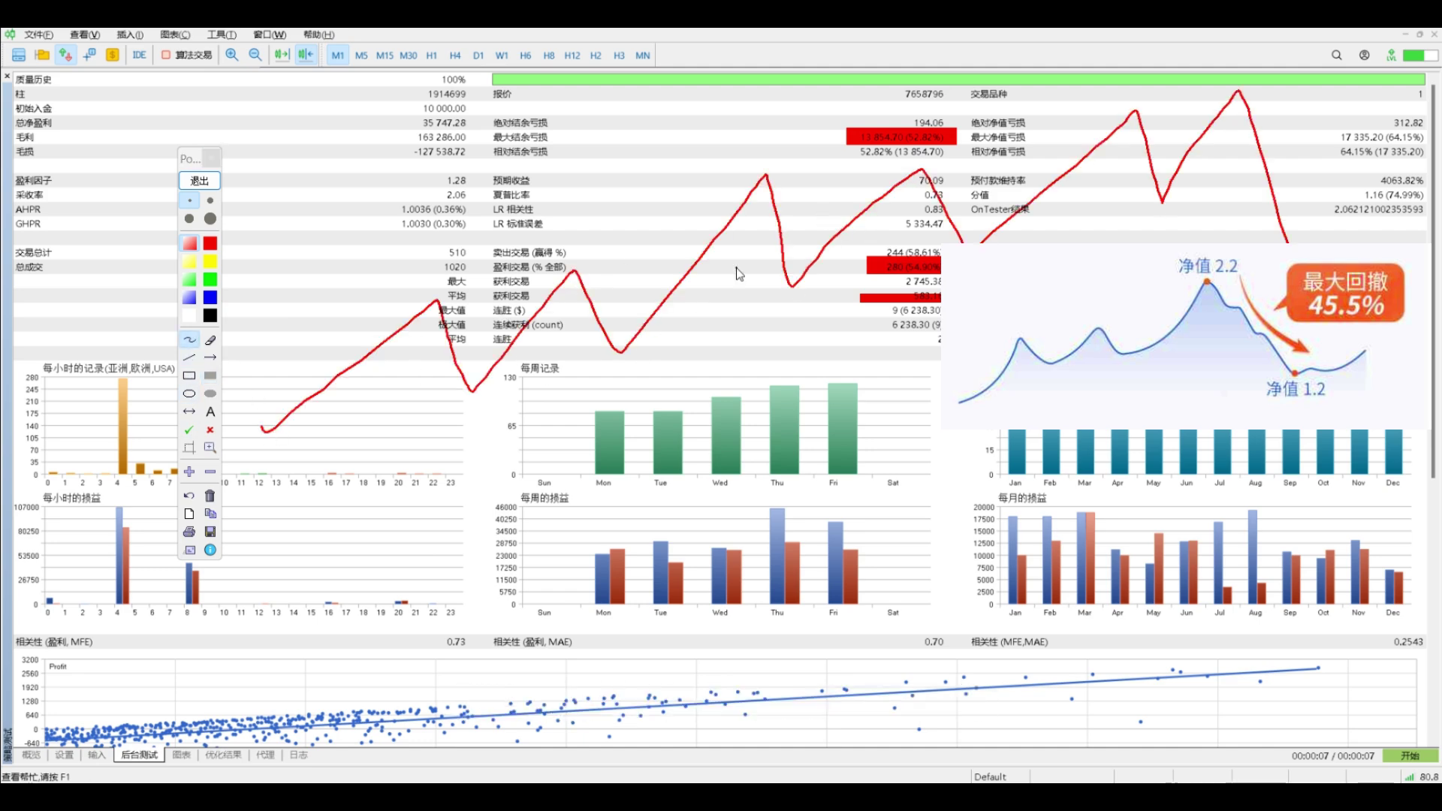
left_click_drag(770, 173, 776, 171)
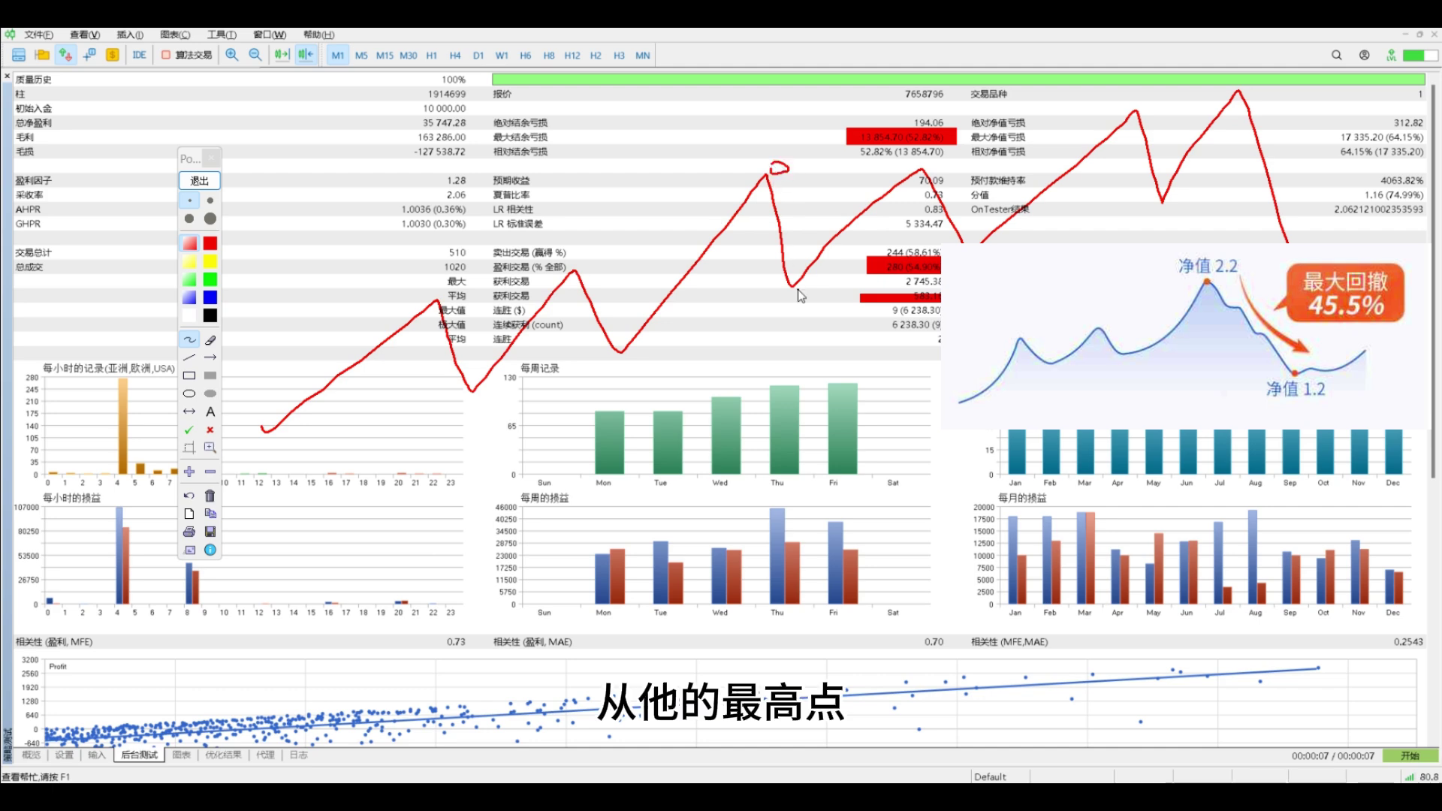
mouse_move(805, 299)
left_mouse_down()
mouse_move(787, 293)
mouse_move(794, 308)
mouse_move(802, 298)
left_mouse_up()
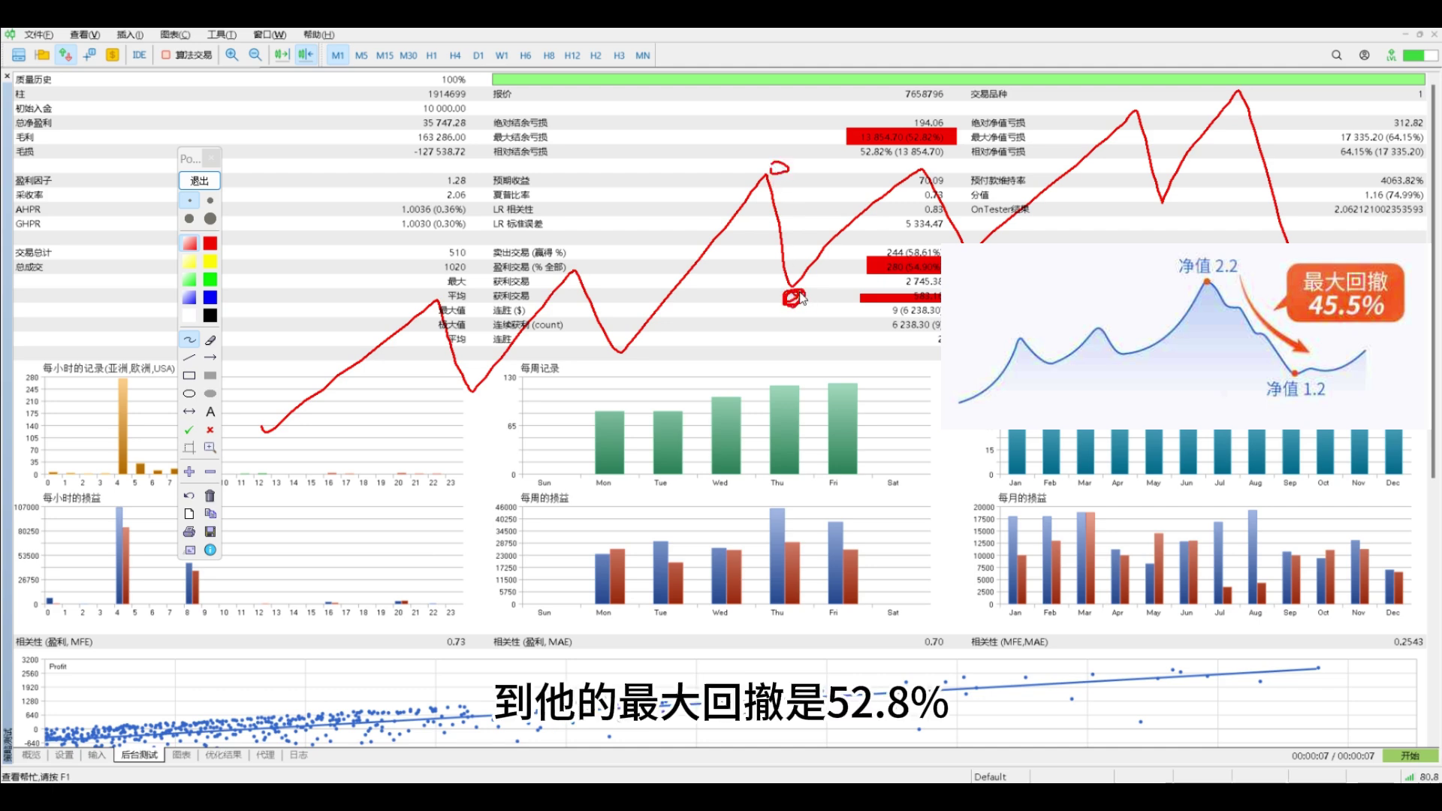
left_click(210, 499)
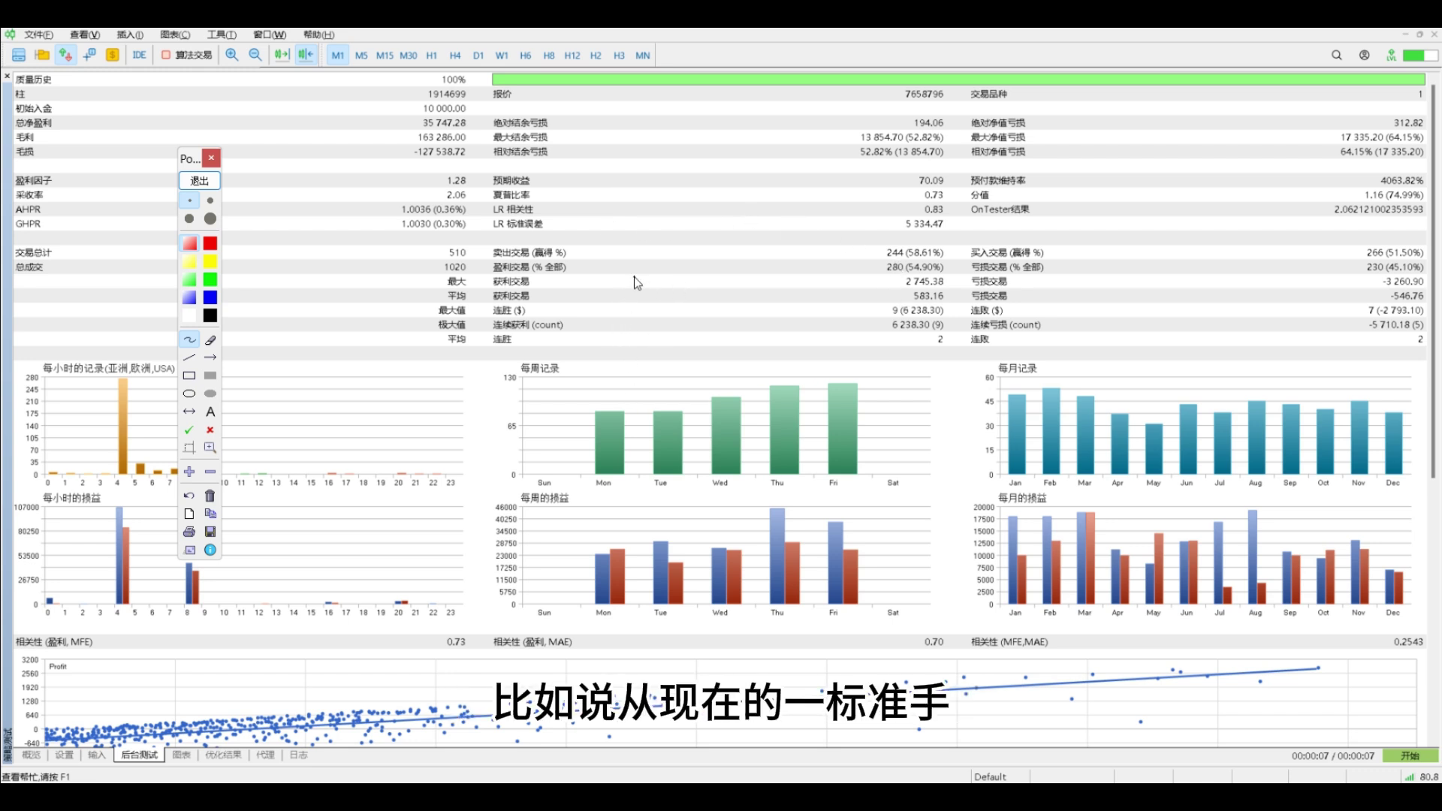
Step: Handwrite a lot-size reduction example from 1 to 0.5 over the report and erase all annotations
left_click_drag(645, 226, 609, 364)
left_click_drag(818, 306, 786, 372)
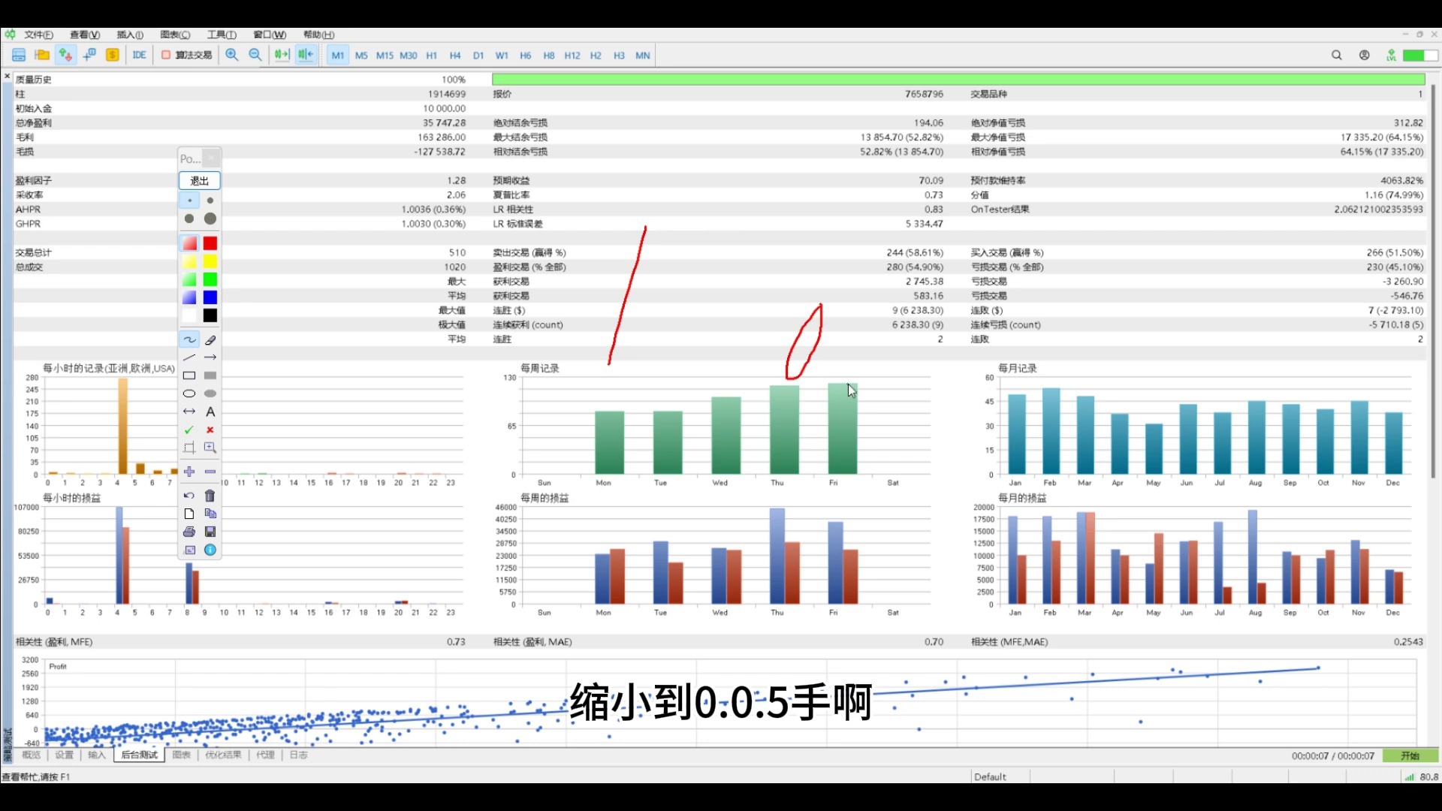
mouse_move(945, 328)
left_mouse_down()
mouse_move(933, 357)
mouse_move(884, 378)
mouse_move(970, 351)
left_mouse_up()
left_click_drag(1059, 316, 1010, 404)
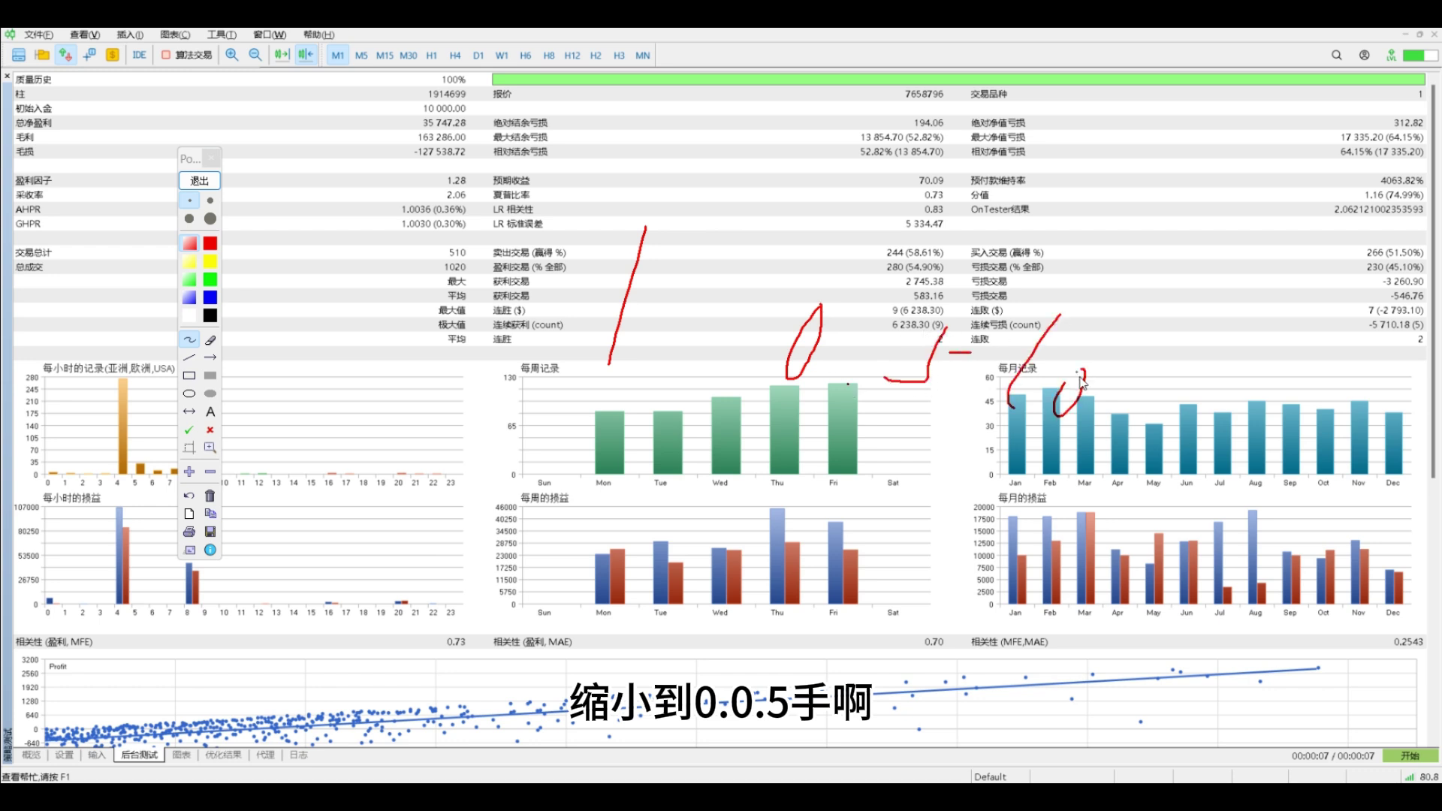
left_click_drag(1110, 382, 1202, 383)
mouse_move(1173, 366)
left_mouse_down()
mouse_move(1156, 398)
mouse_move(1193, 420)
left_mouse_up()
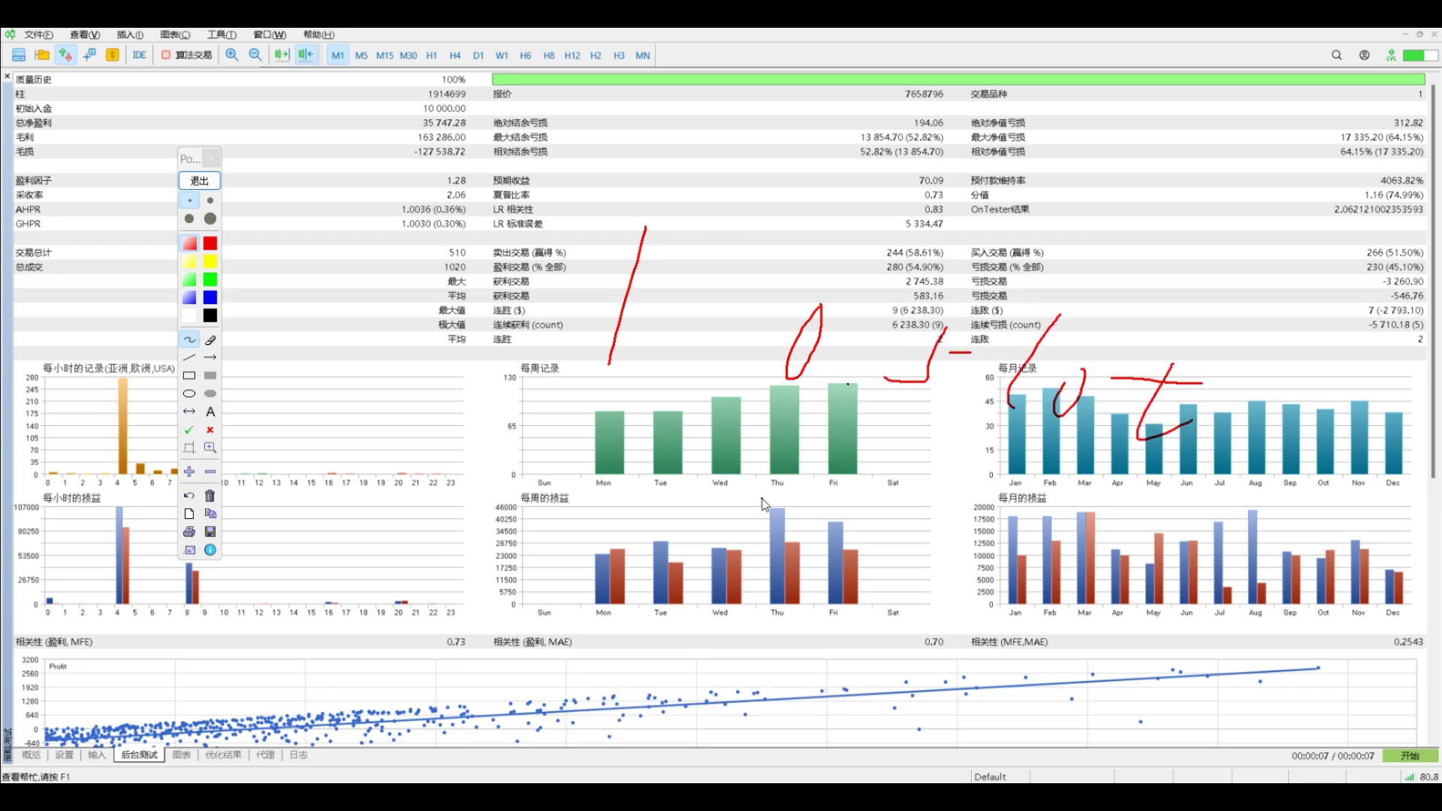
left_click(211, 496)
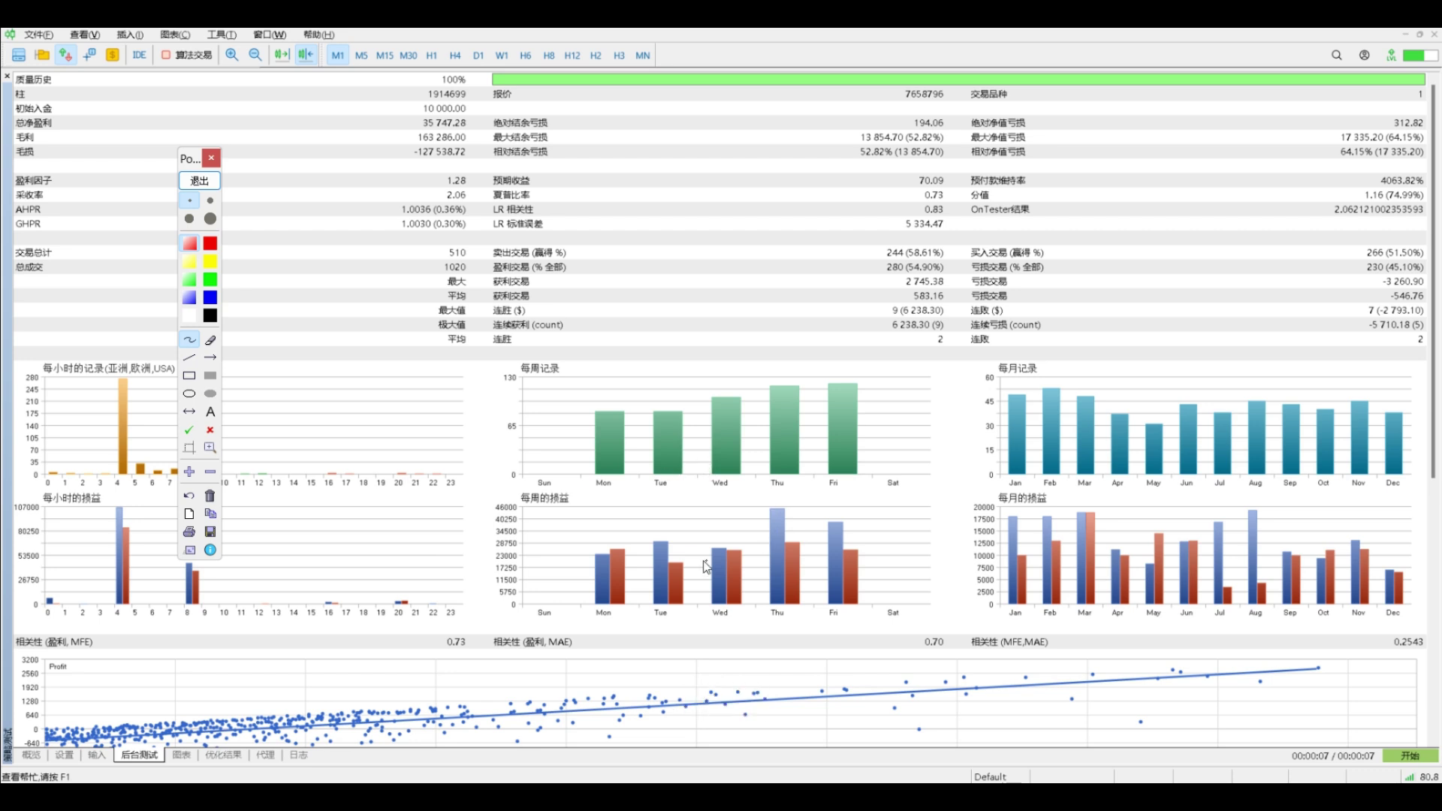
Step: Circle the Thursday and Monday bars in the weekday profit and loss chart (每周的损益) and erase the marks
mouse_move(785, 507)
left_mouse_down()
mouse_move(753, 591)
mouse_move(801, 594)
mouse_move(785, 502)
left_mouse_up()
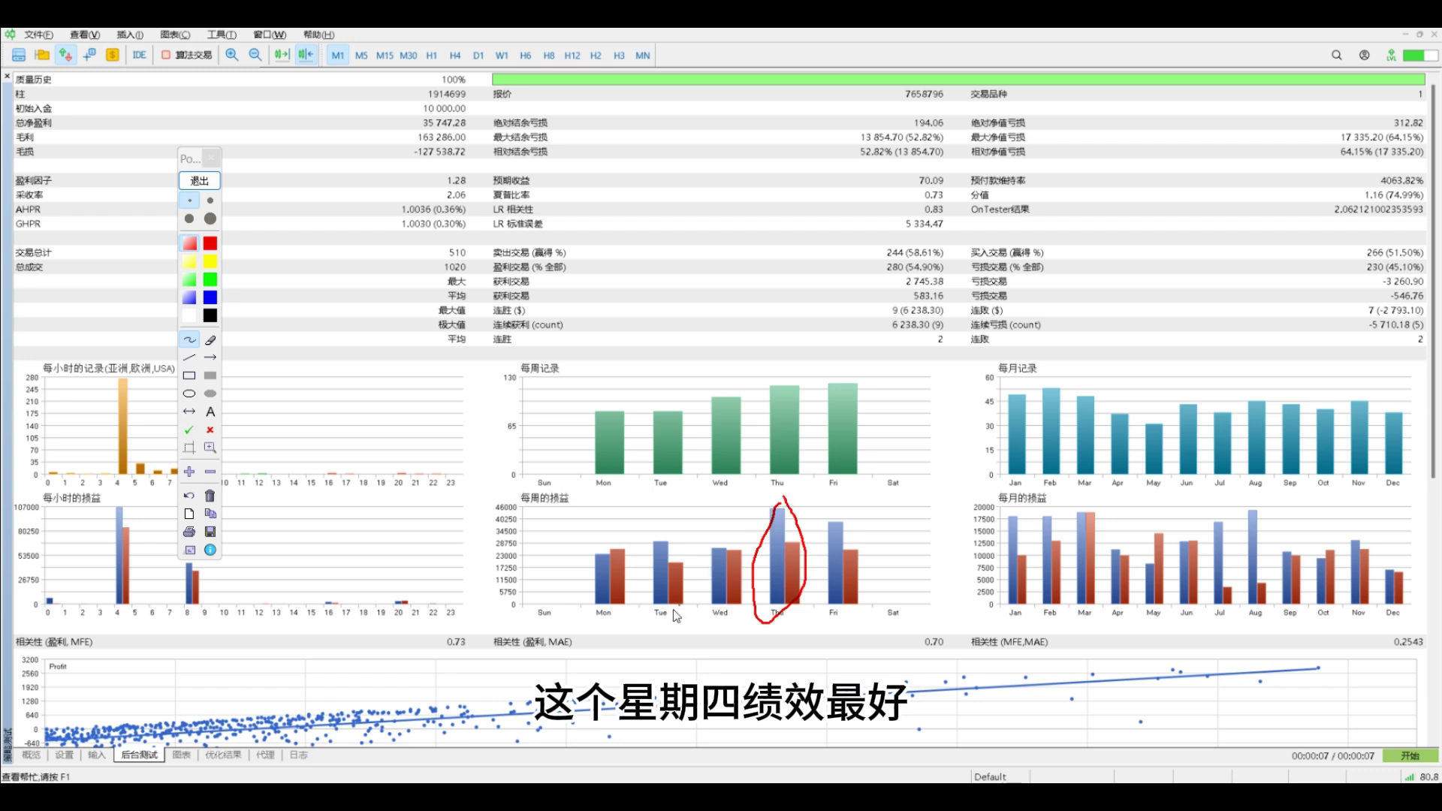
left_click_drag(627, 536, 615, 562)
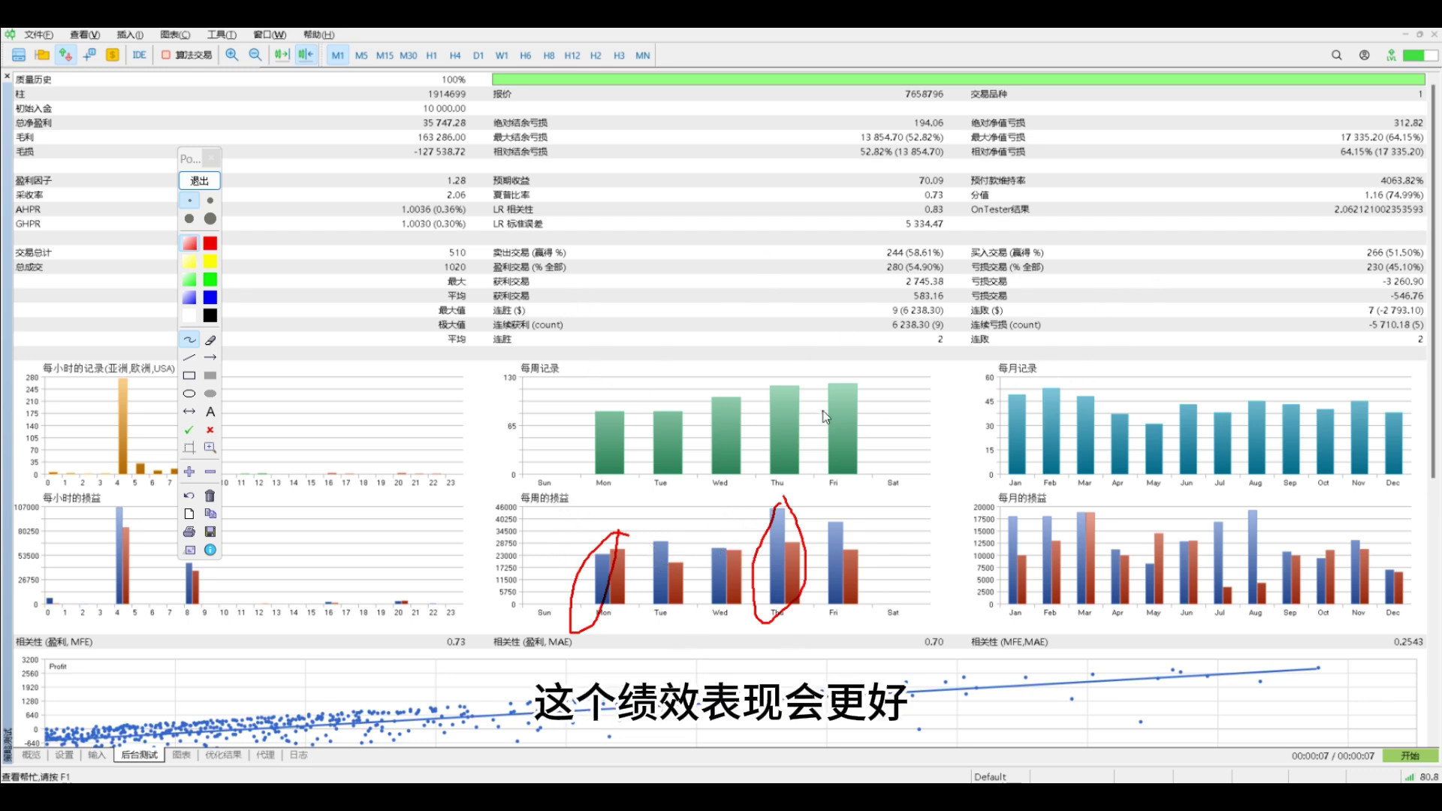
left_click(211, 496)
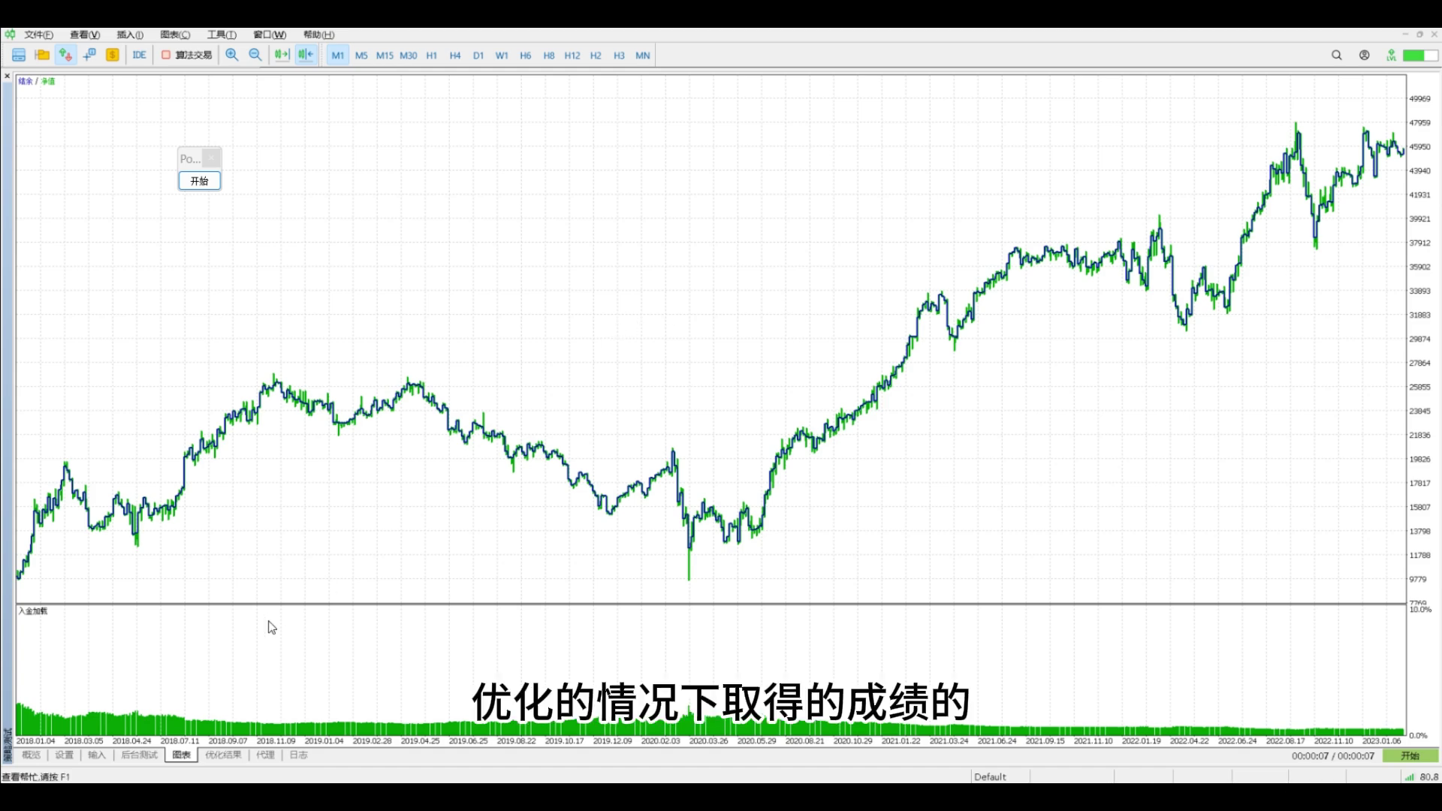
Step: Set the Narrow Range Count input of the strategy tester to 3
left_click(97, 755)
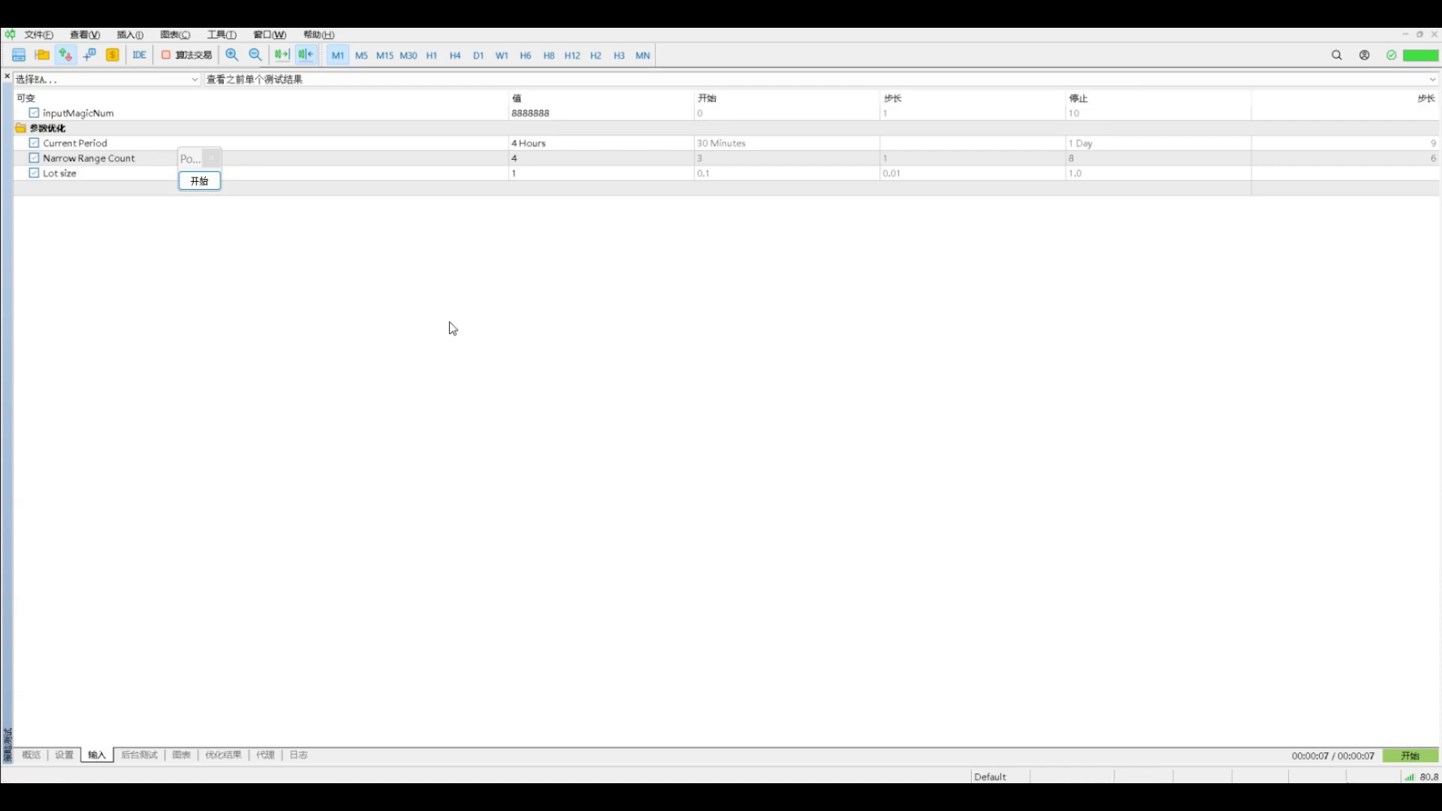
left_click(530, 157)
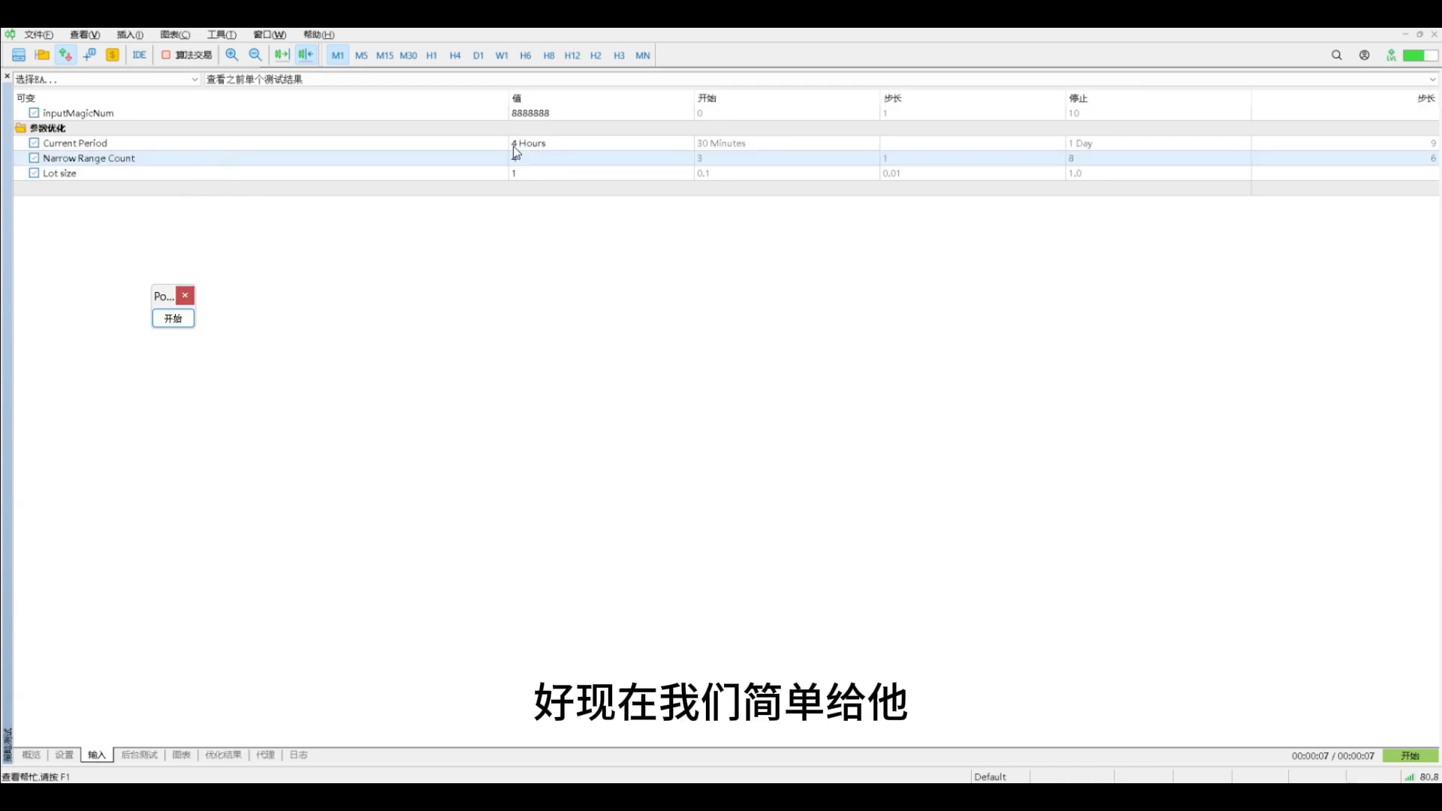
left_click(517, 156)
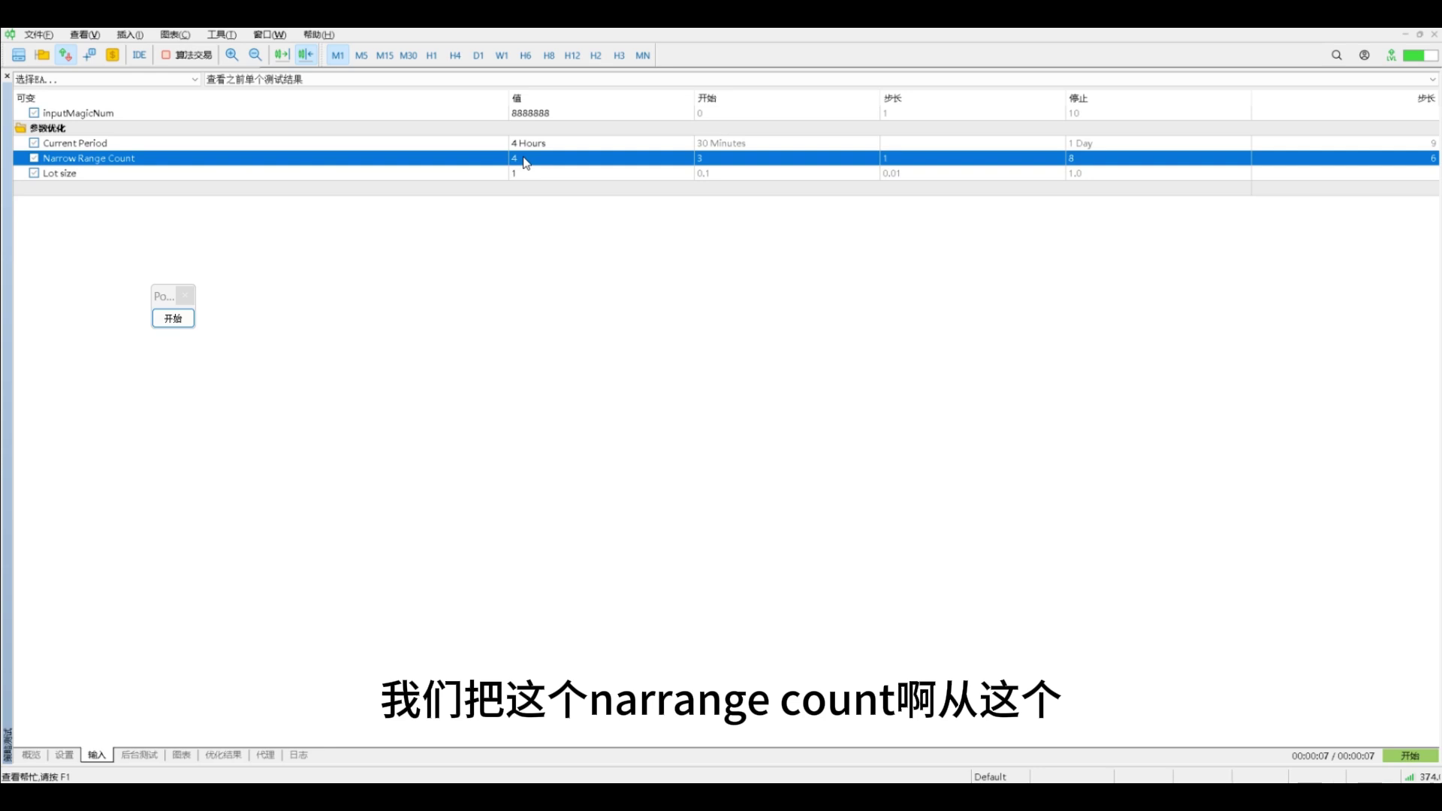
double_click(525, 158)
type("3")
left_click(528, 218)
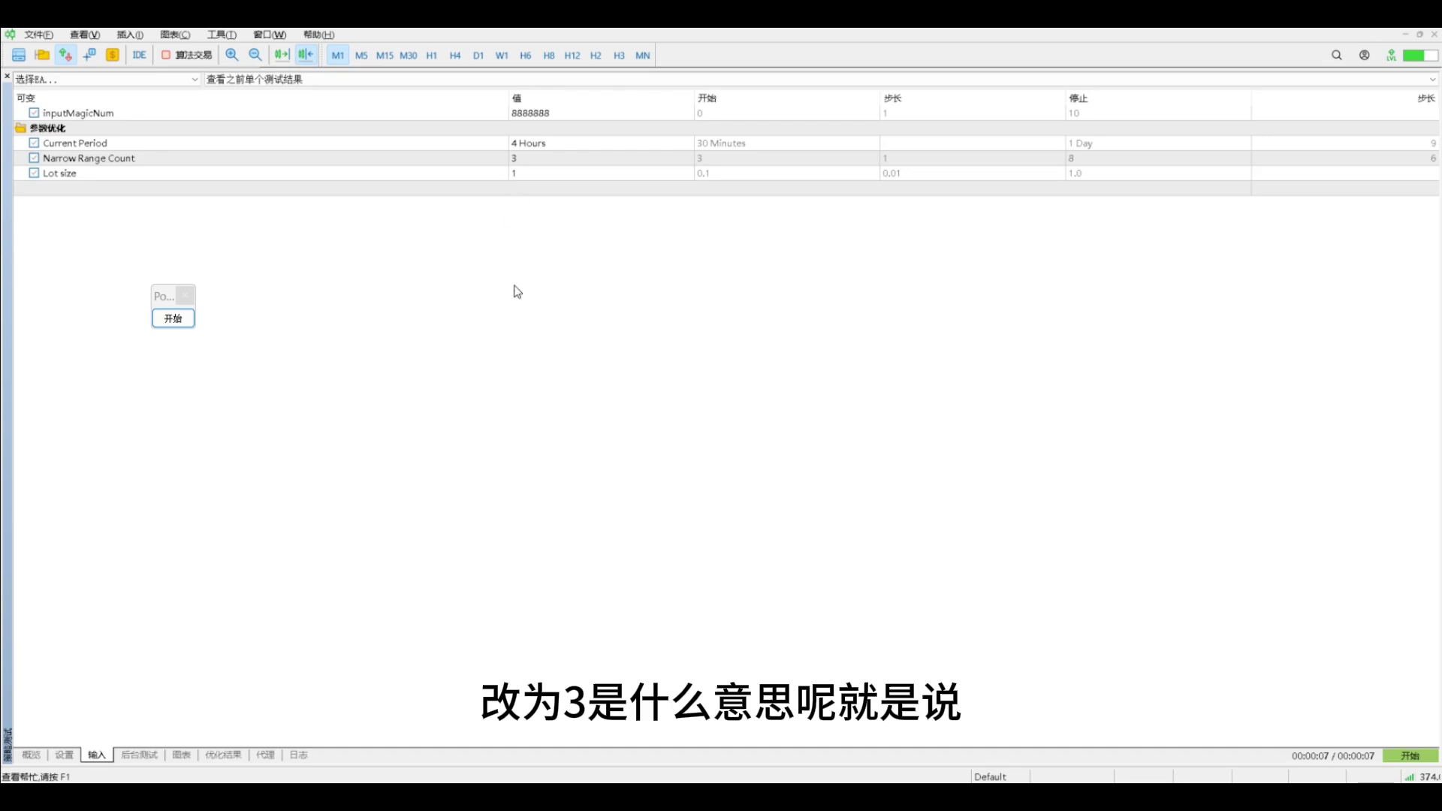
Step: Sketch three red freehand candlesticks with upper and lower wicks in the empty area below the input parameters
left_click(170, 314)
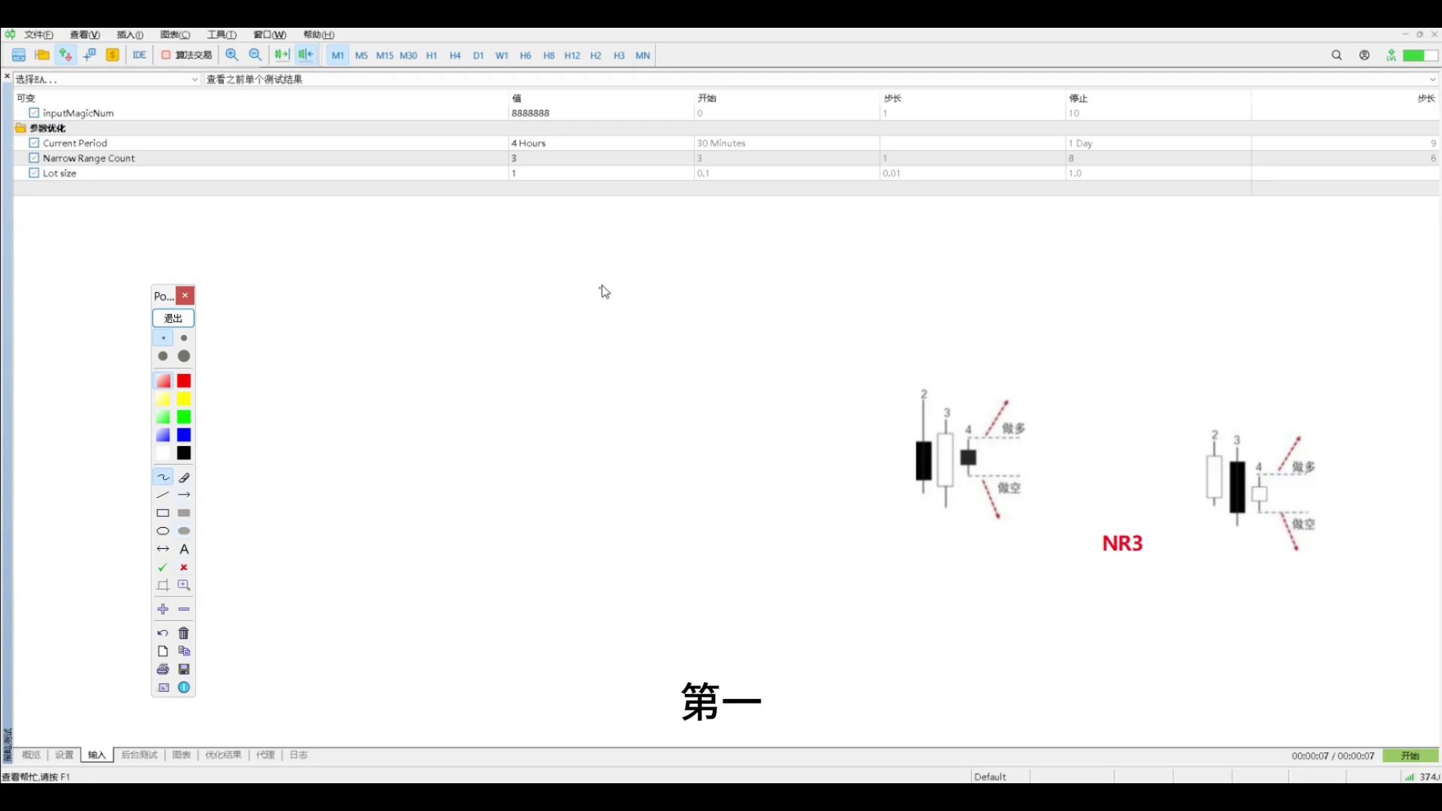
left_click_drag(769, 311, 784, 288)
mouse_move(699, 275)
left_mouse_down()
mouse_move(607, 393)
mouse_move(683, 321)
mouse_move(684, 268)
left_mouse_up()
left_click_drag(661, 165, 666, 260)
left_click_drag(631, 486, 614, 636)
left_click_drag(793, 218, 783, 294)
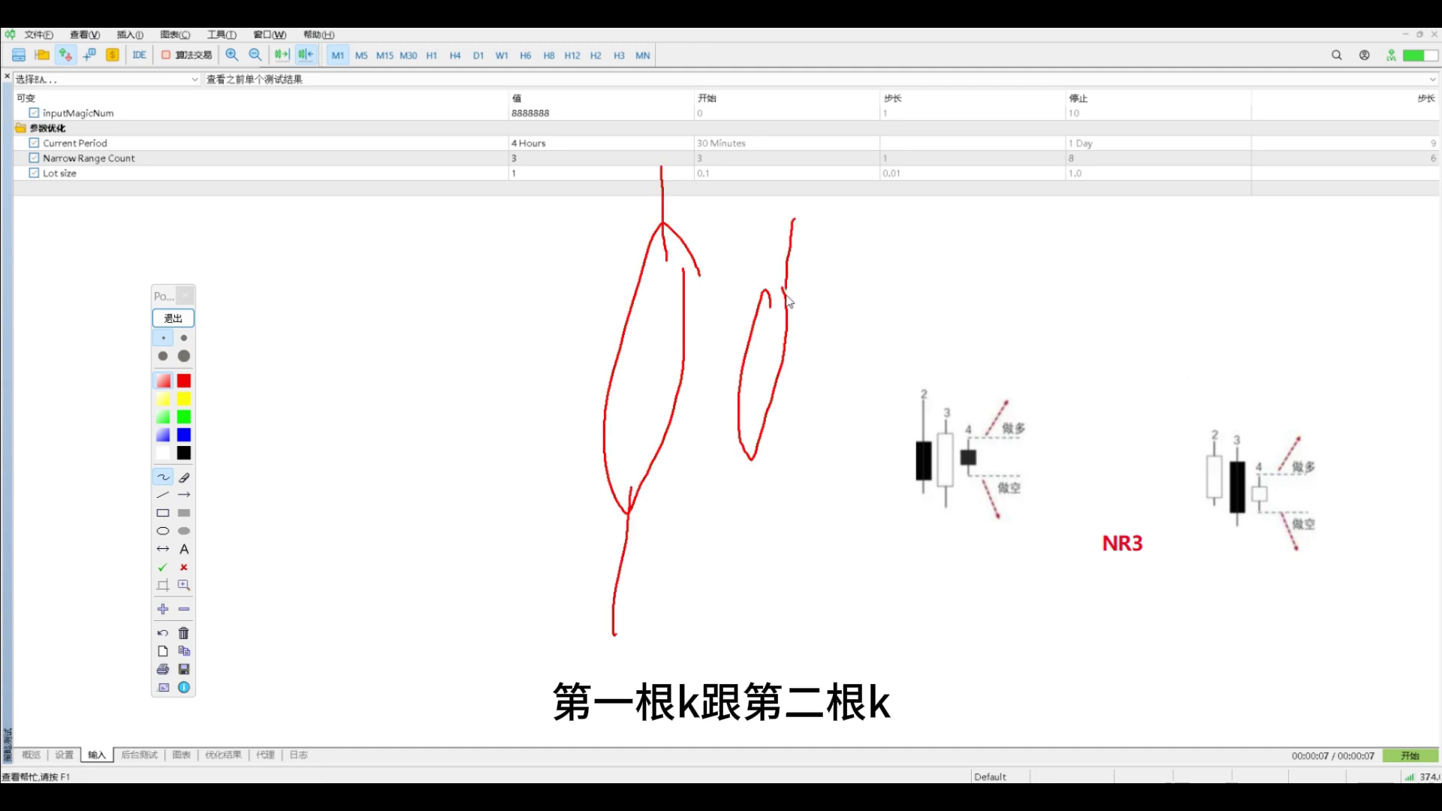
left_click_drag(753, 456, 756, 529)
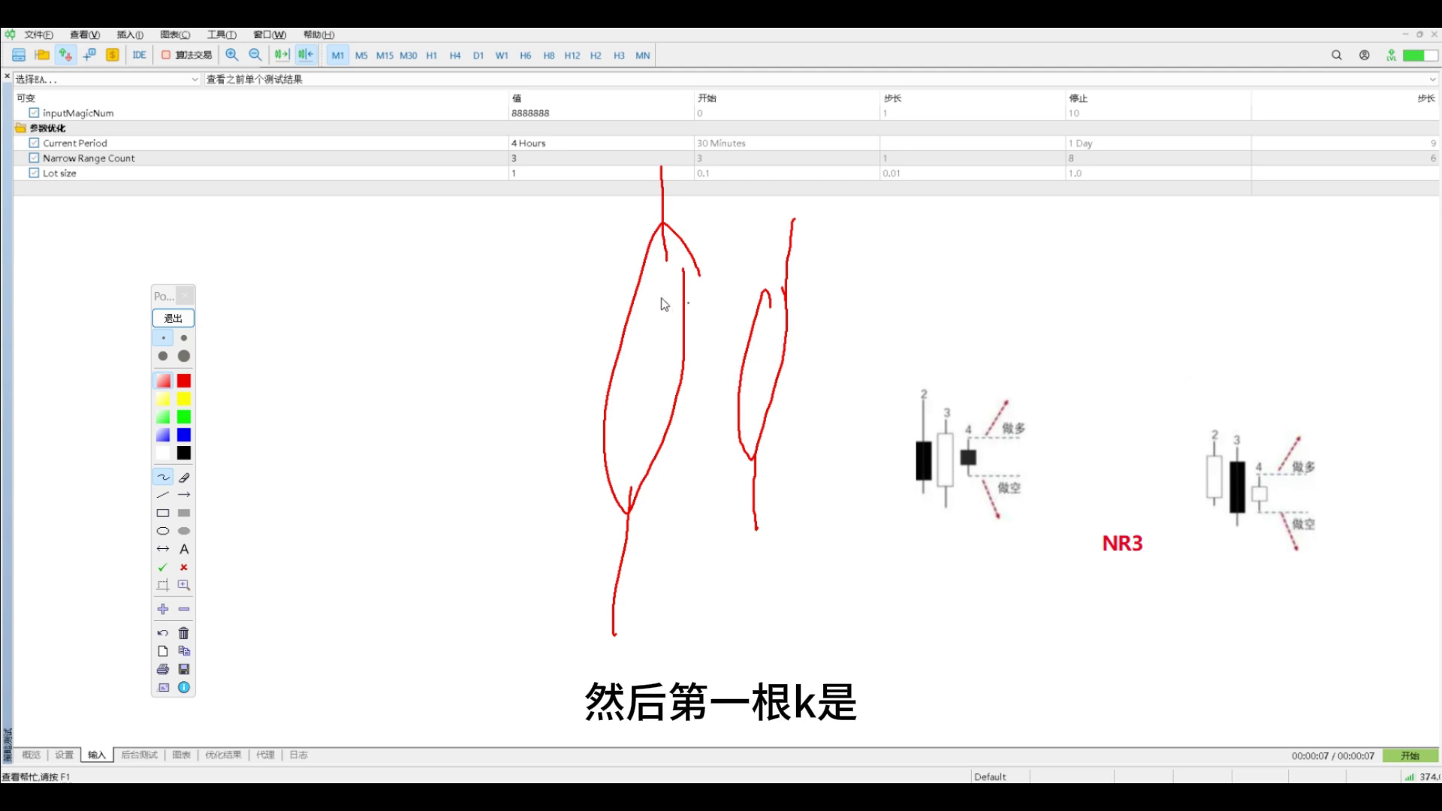
left_click_drag(505, 245, 506, 257)
left_click_drag(510, 165, 515, 255)
left_click_drag(479, 415, 467, 654)
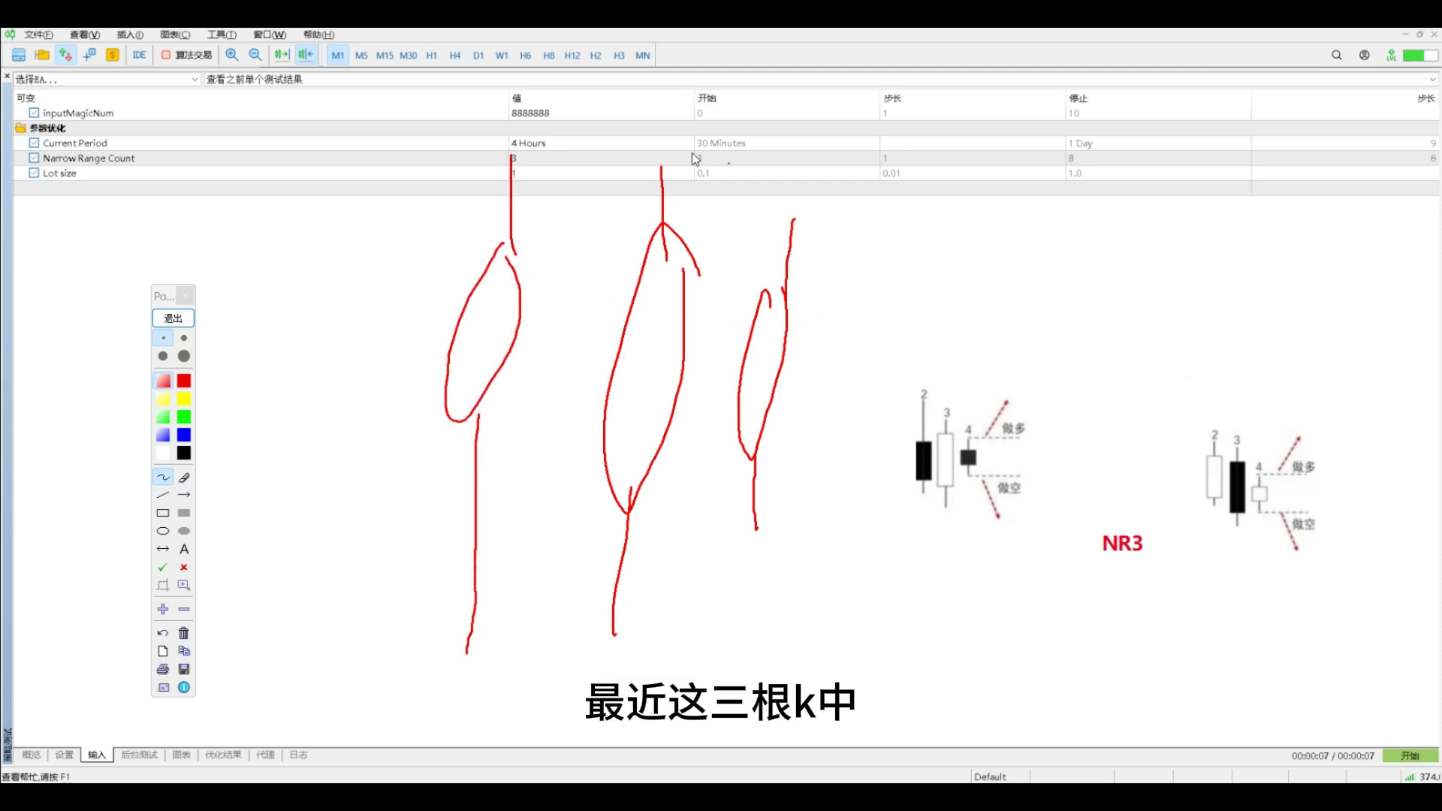
Step: Circle the three sketched candlesticks, add a fourth one beside them, then erase all annotations and exit drawing mode
mouse_move(940, 206)
left_mouse_down()
mouse_move(822, 154)
mouse_move(410, 578)
mouse_move(853, 554)
left_mouse_up()
left_click_drag(906, 373, 891, 172)
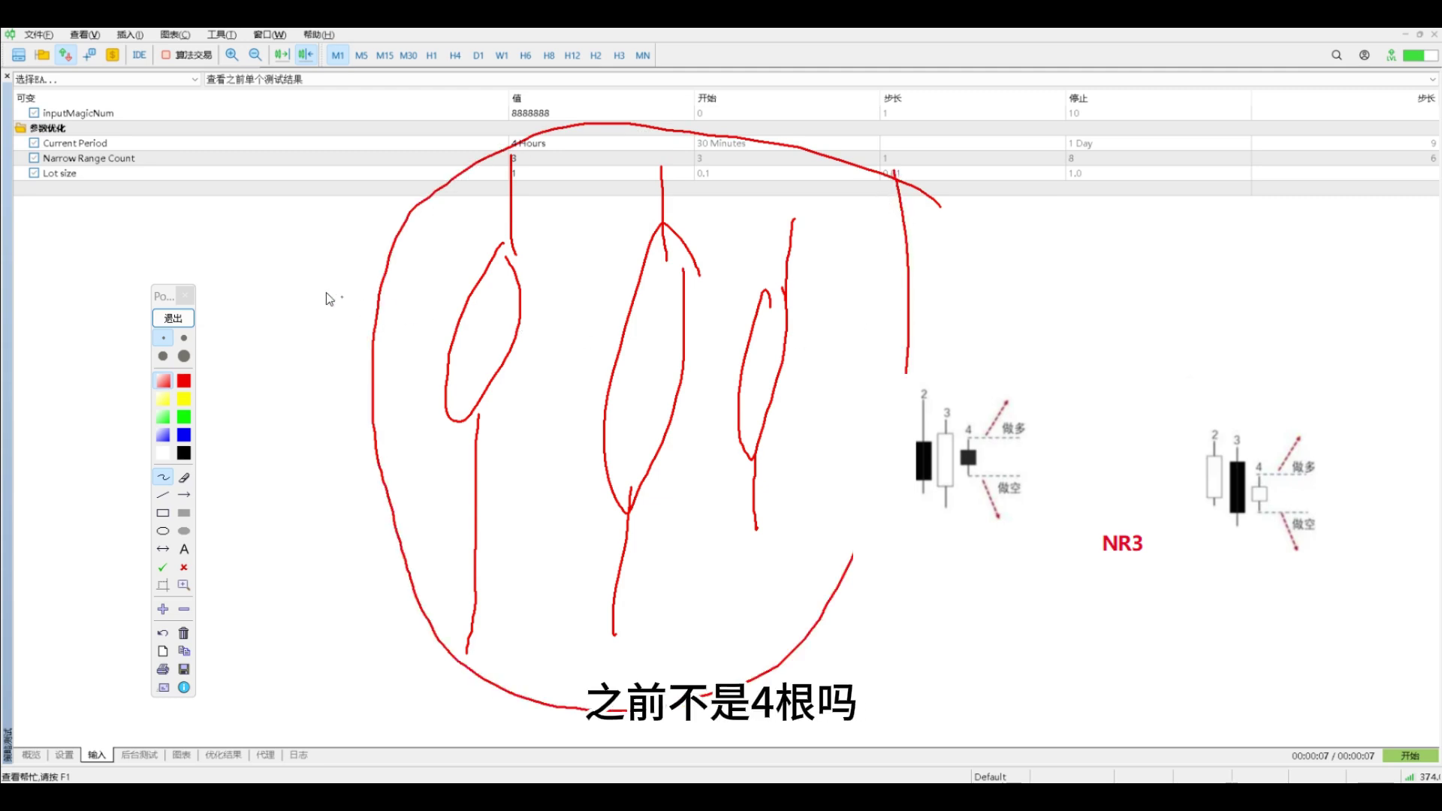
left_click_drag(262, 252, 250, 428)
left_click_drag(303, 263, 258, 410)
left_click_drag(344, 148, 342, 524)
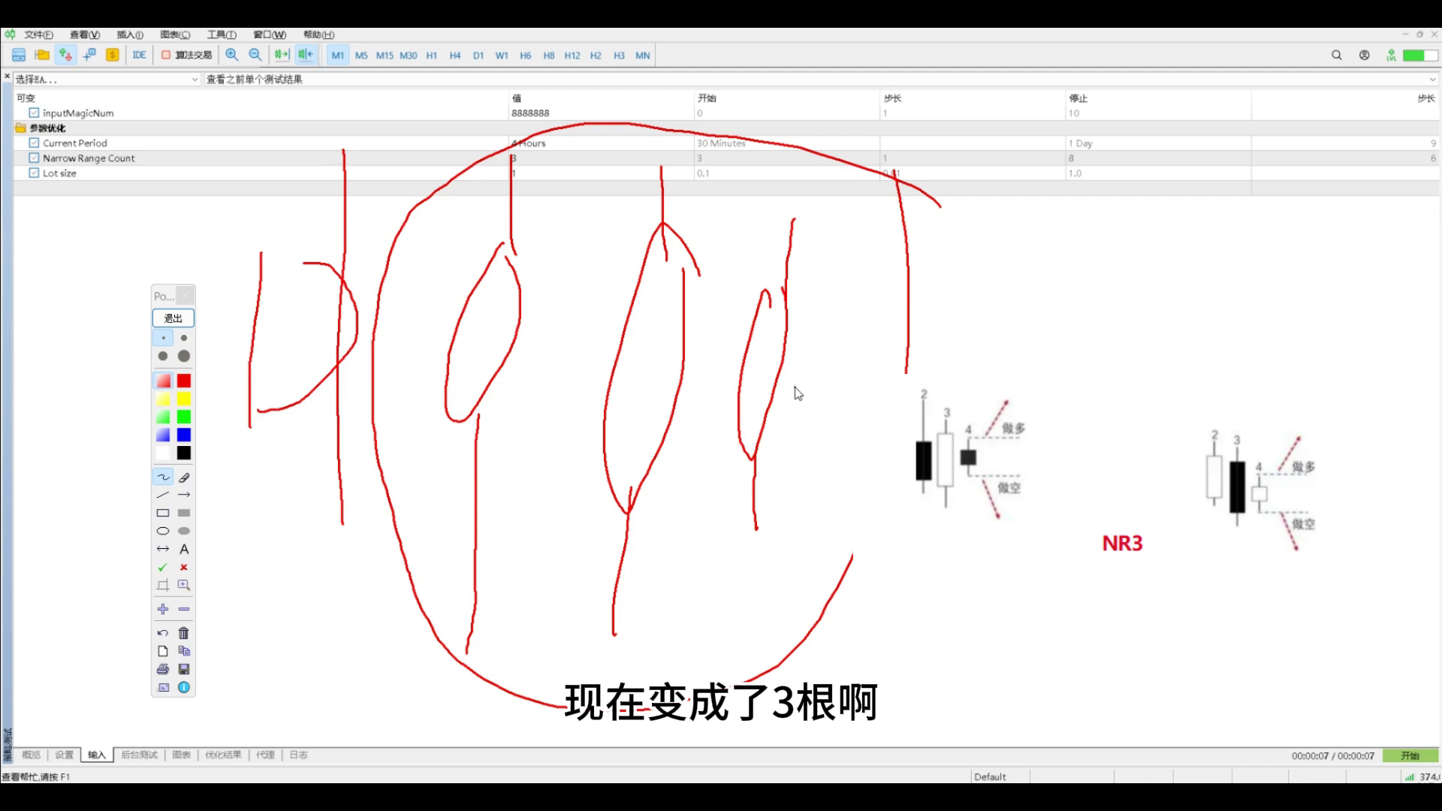
left_click(184, 633)
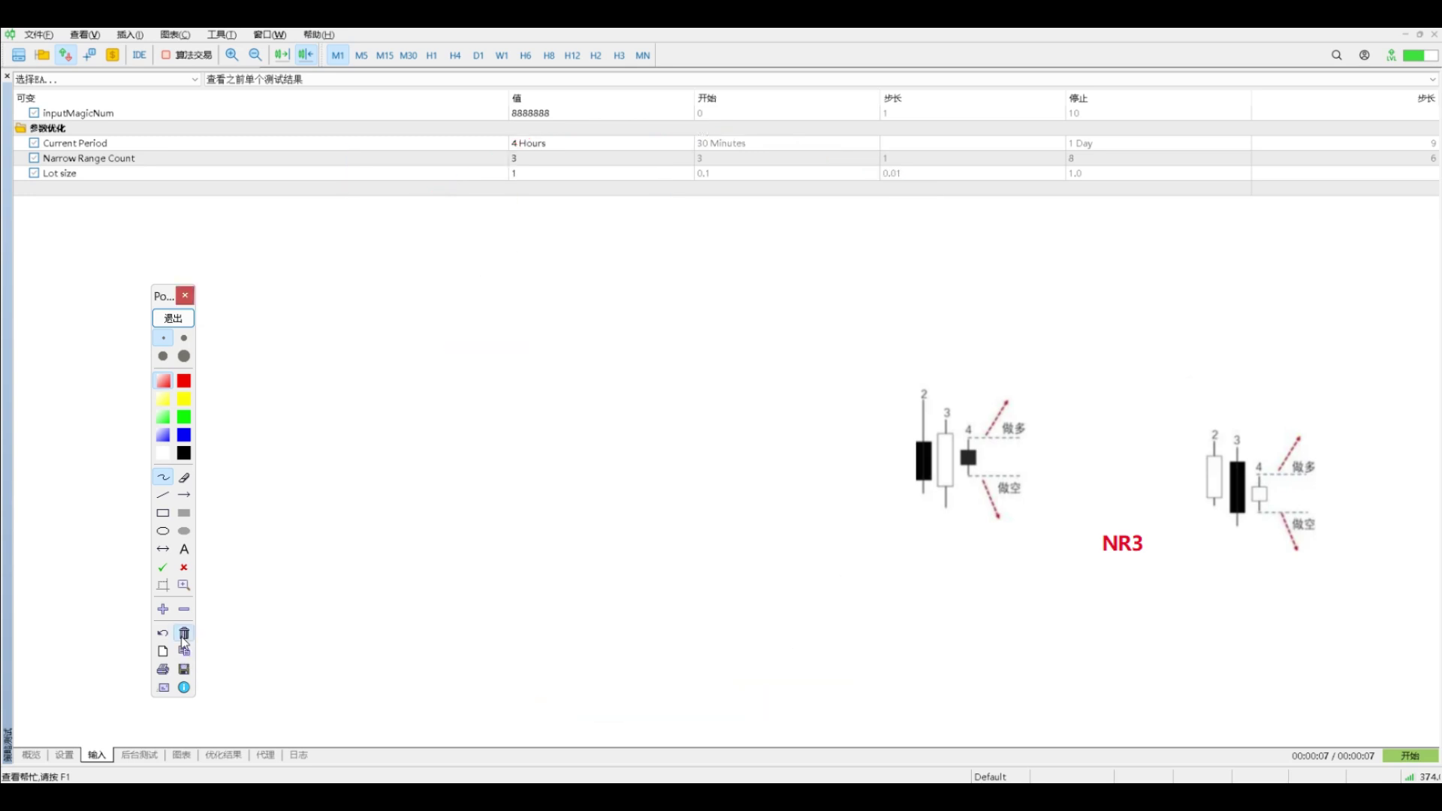
left_click(172, 317)
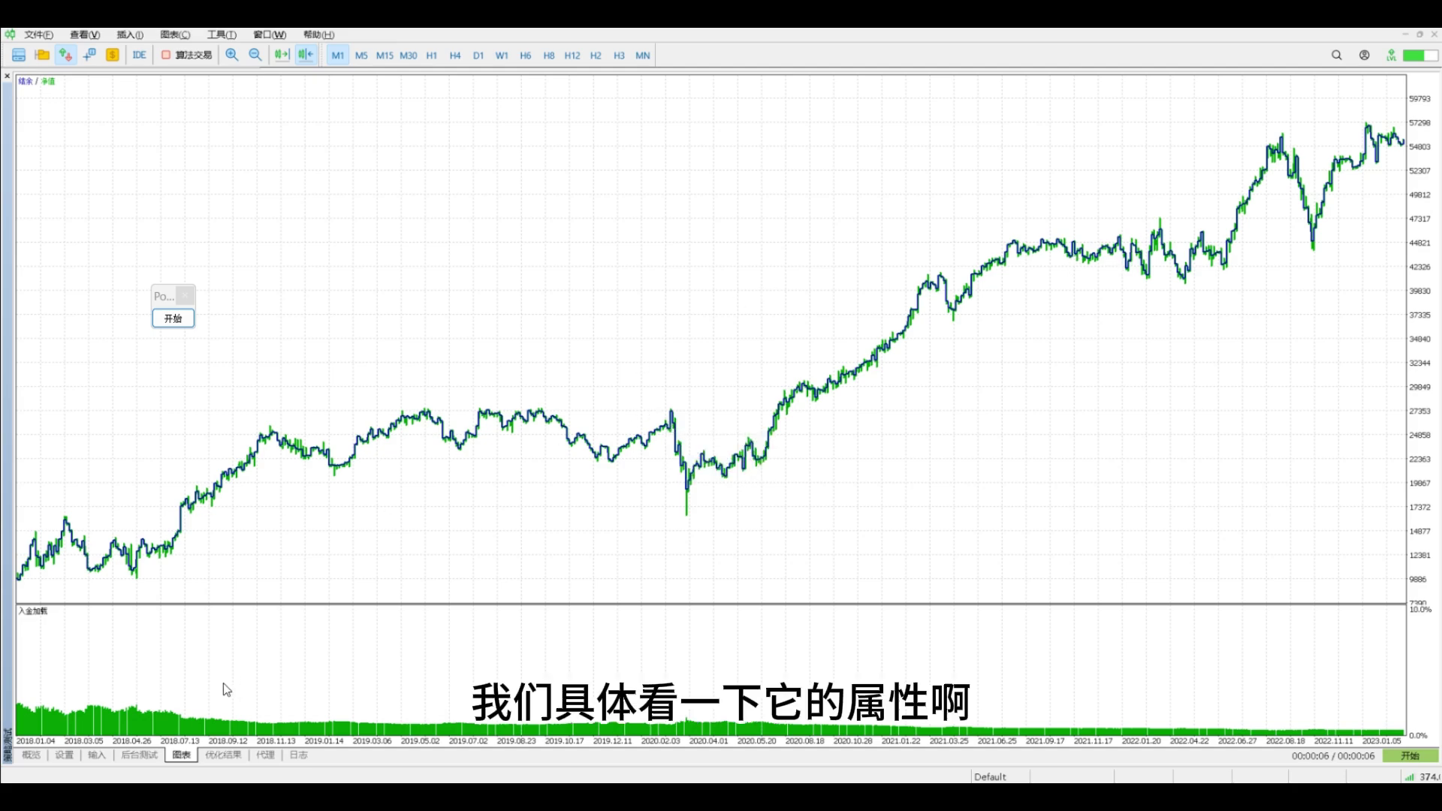
Step: Open the backtest report and mark the recovery factor (采收率), total trades, profit trades share, average profit and average loss with filled red rectangles
left_click(140, 755)
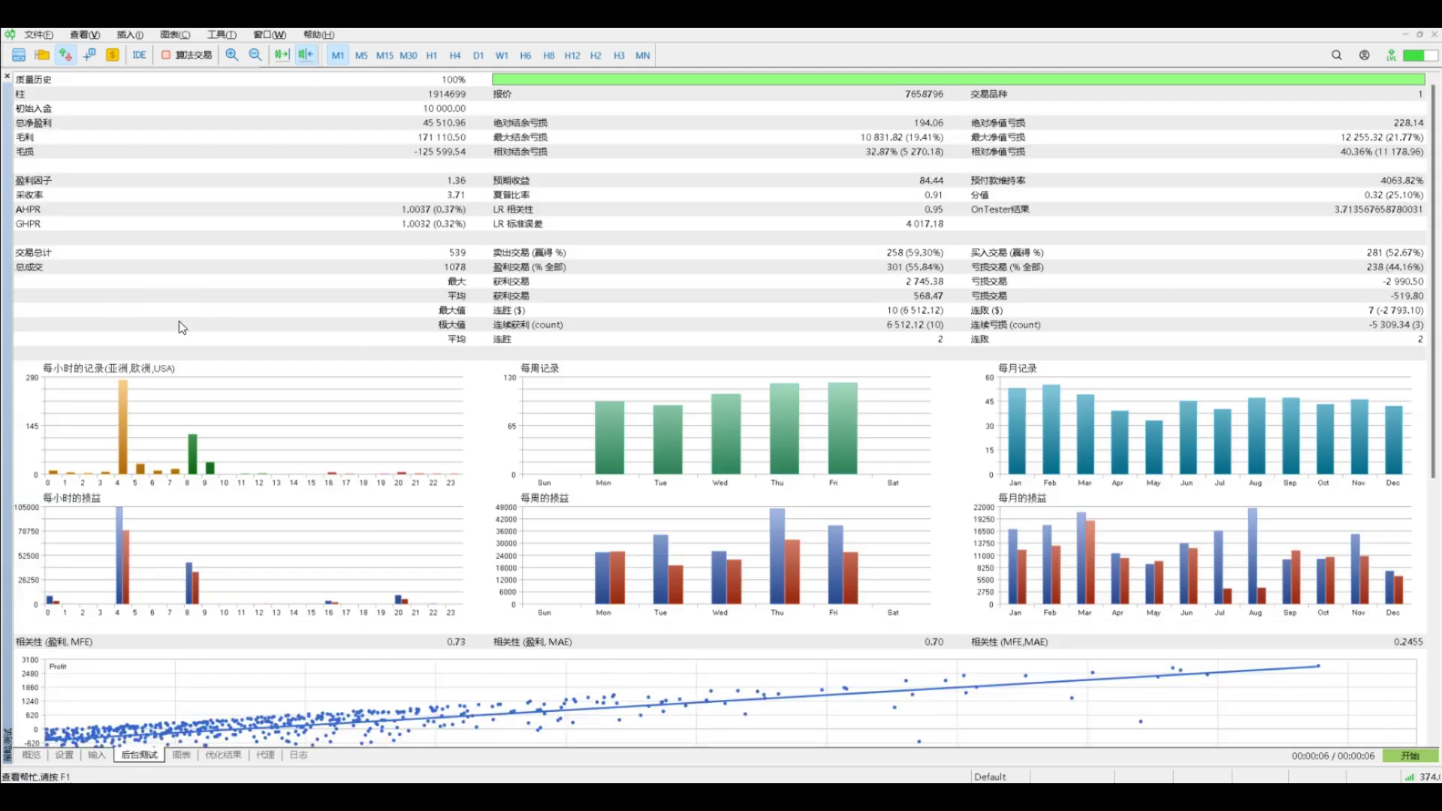
left_click(173, 318)
left_click(184, 513)
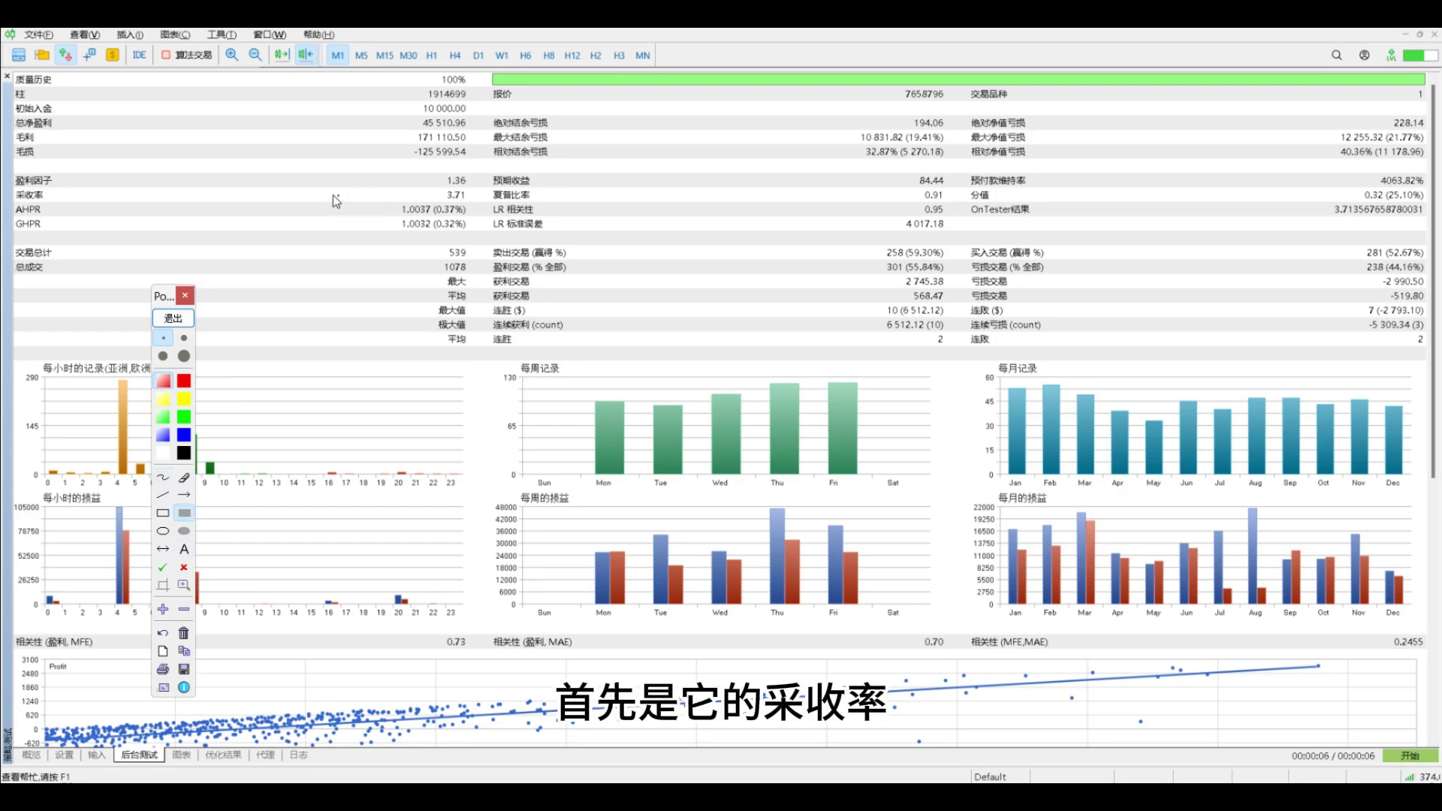
left_click_drag(354, 187, 487, 201)
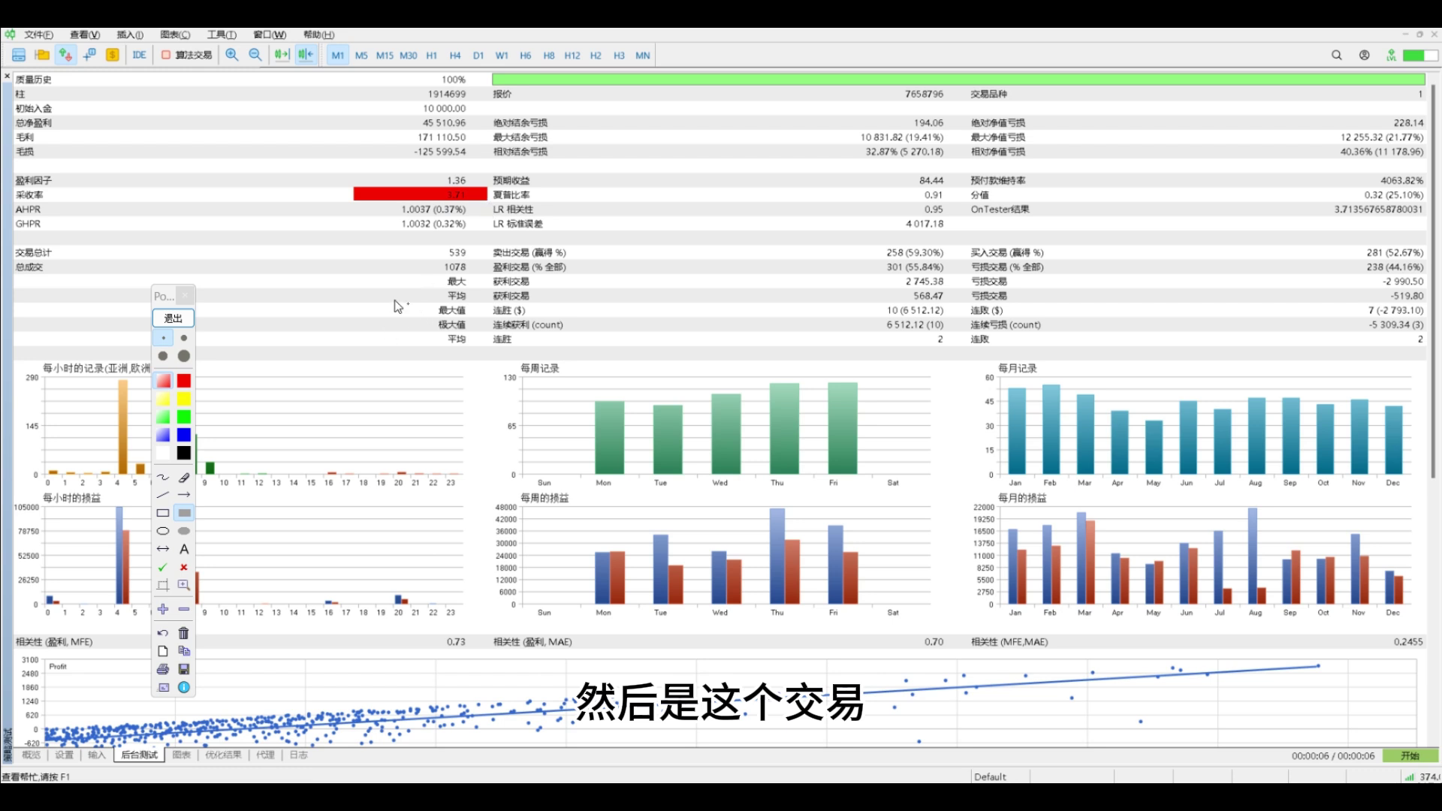
left_click_drag(449, 259, 475, 257)
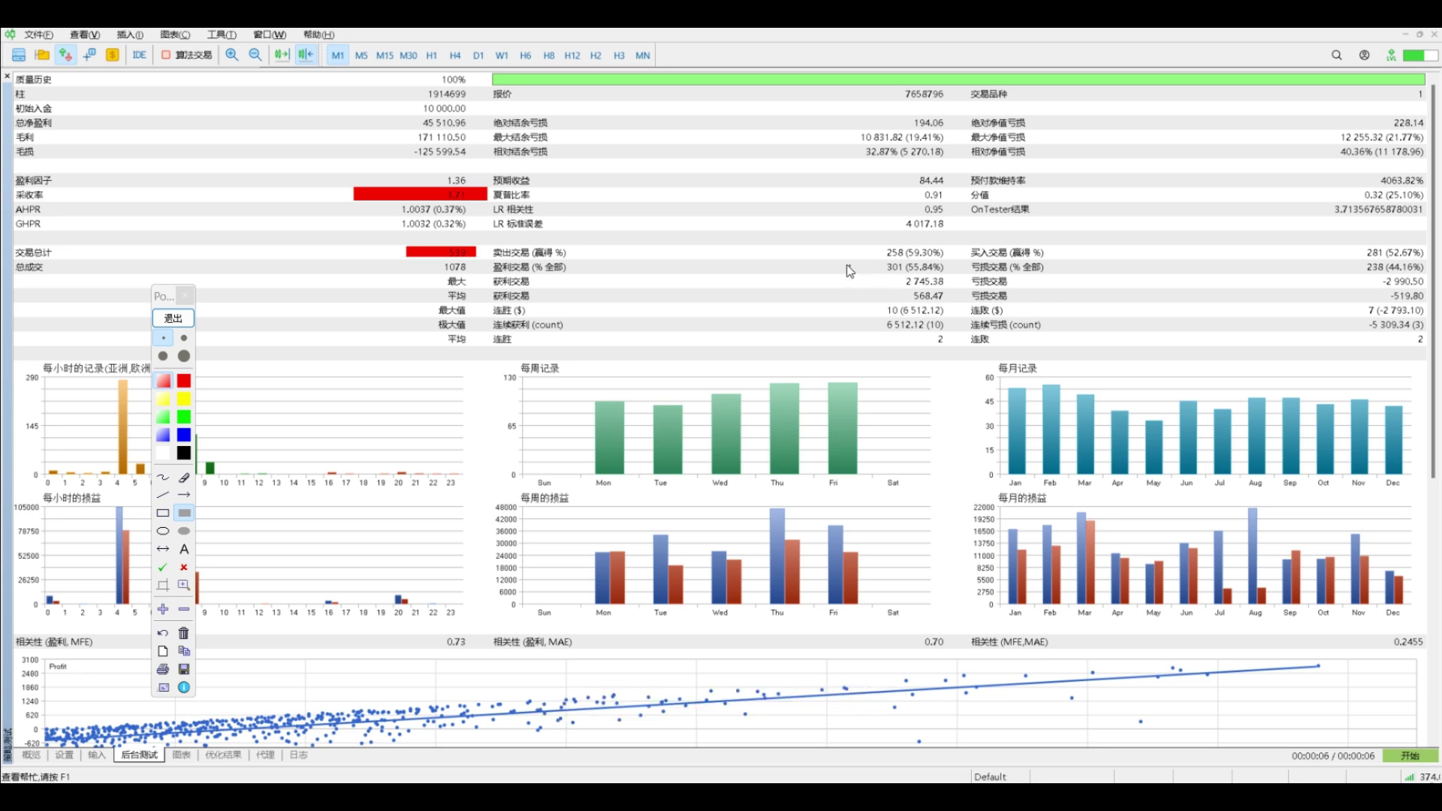
mouse_move(842, 263)
left_mouse_down()
mouse_move(931, 284)
mouse_move(963, 272)
mouse_move(958, 302)
mouse_move(1423, 303)
left_mouse_up()
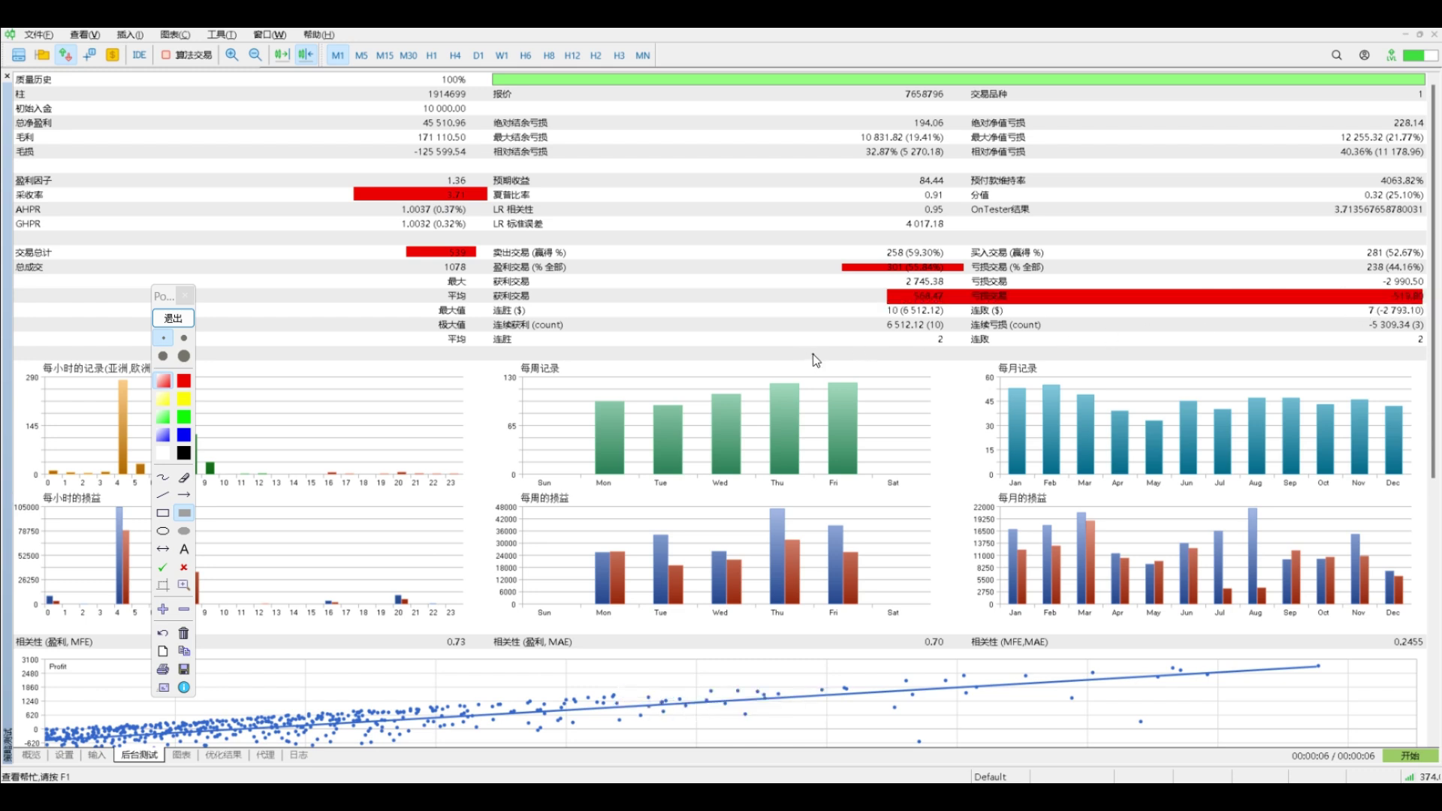